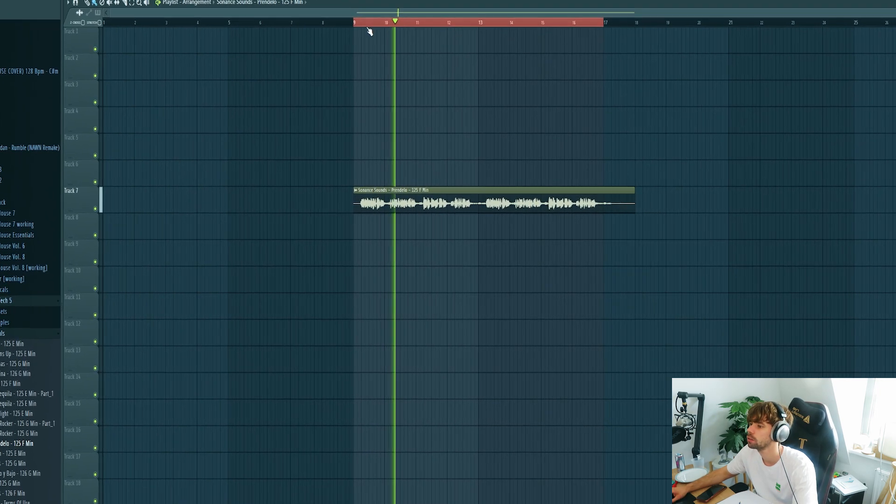
Step: Listen to the Prendelo vocal clip on Track 7 from bar 9
left_click_drag(363, 35, 599, 42)
left_click_drag(612, 1, 613, 0)
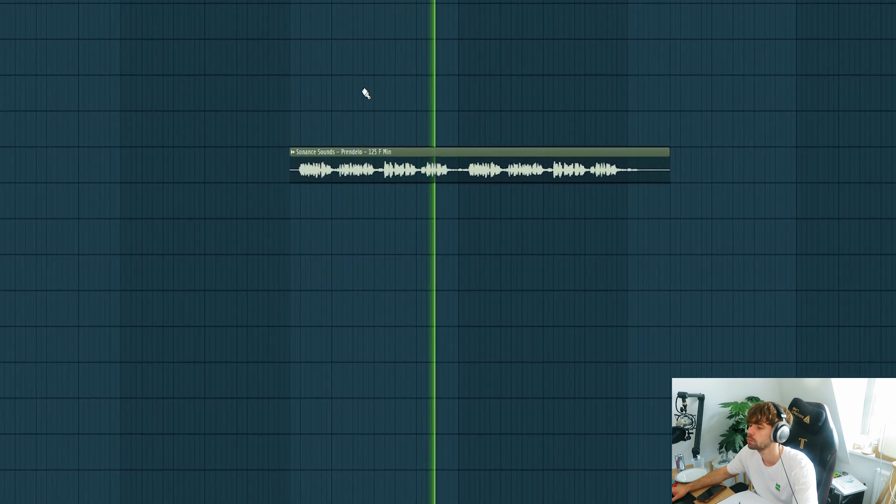
key("space")
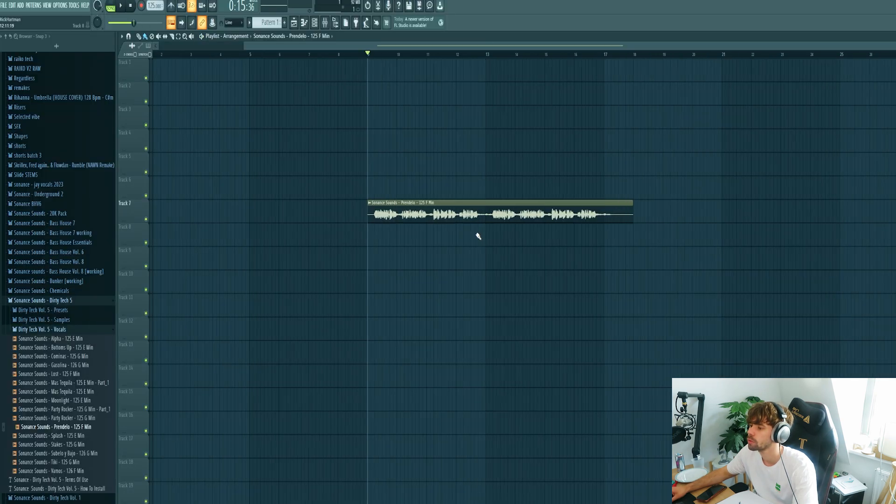
Step: Slice the Prendelo vocal on Track 7 between its phrases, including a cut half a bar before bar 17
scroll(476, 234, "up", 3, "ctrl")
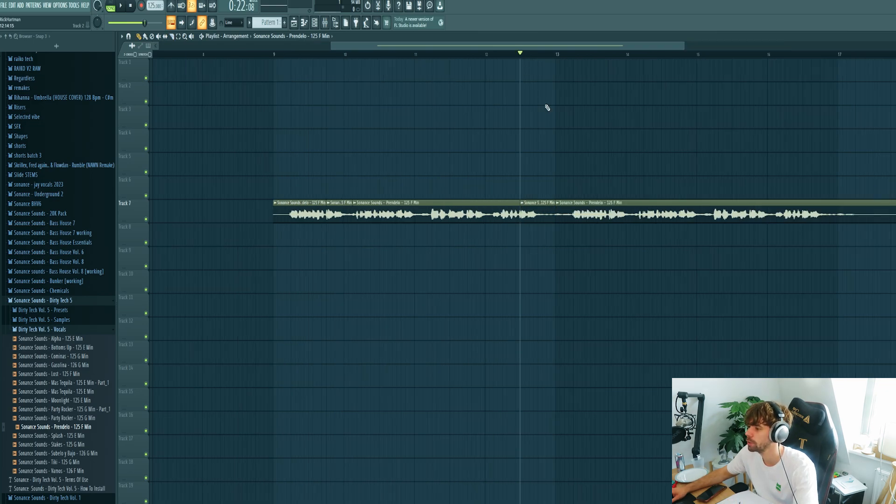
key("space")
left_click_drag(804, 237, 805, 191)
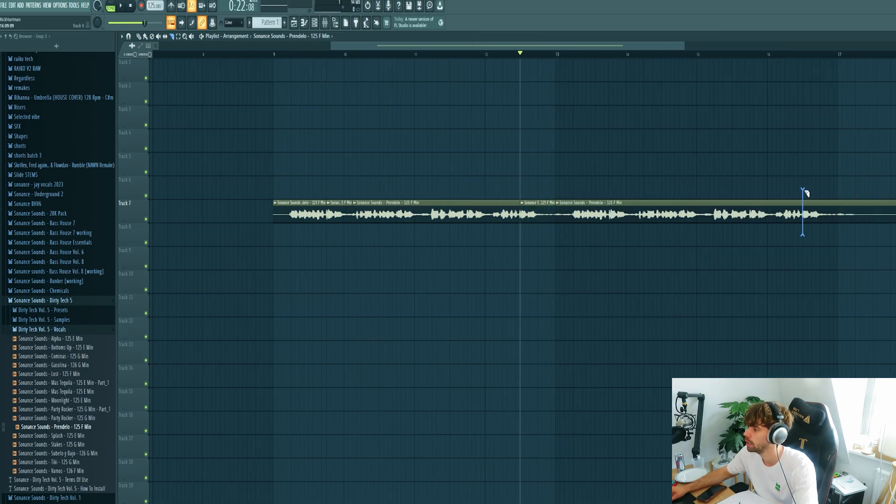
Step: Make the half-bar vocal chop on Track 8 at bar 17 unique and inspect its channel settings
right_click(838, 223)
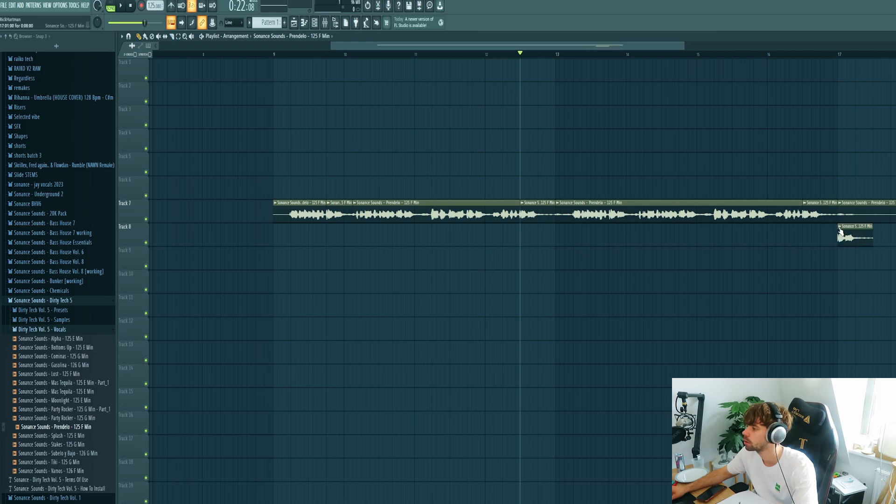
left_click(855, 290)
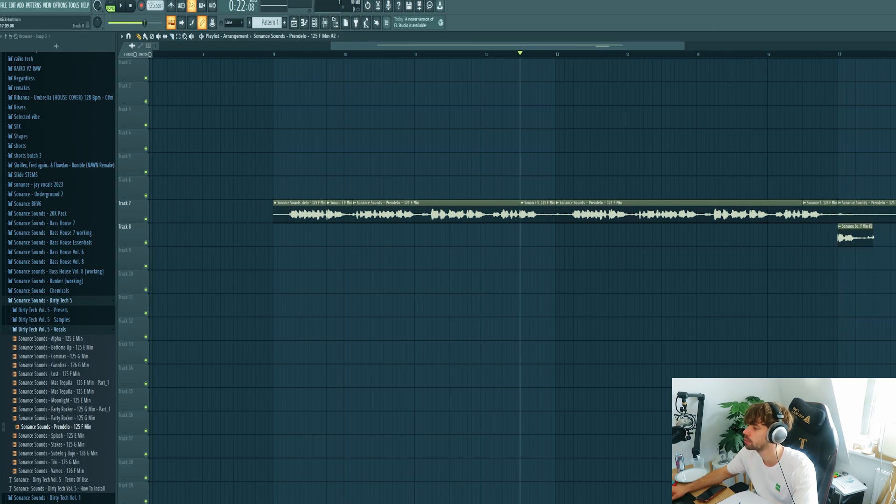
scroll(871, 237, "down", 1)
left_click_drag(871, 237, 668, 240)
double_click(599, 237)
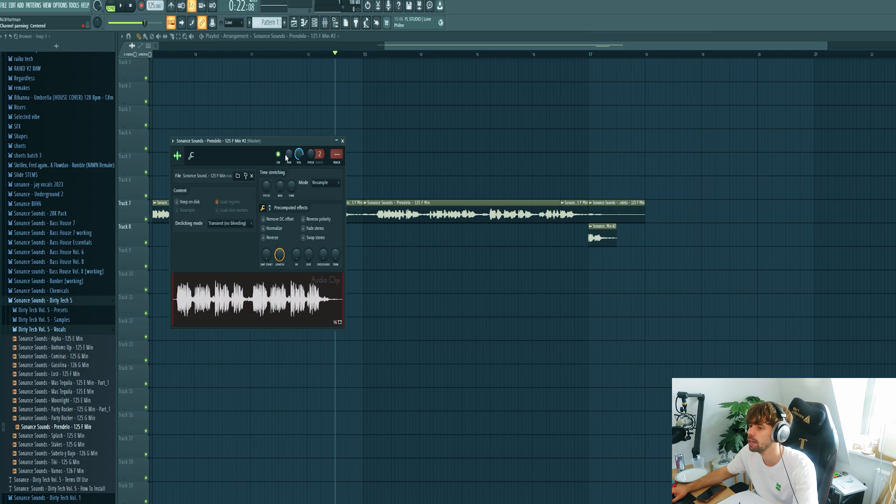
key("Escape")
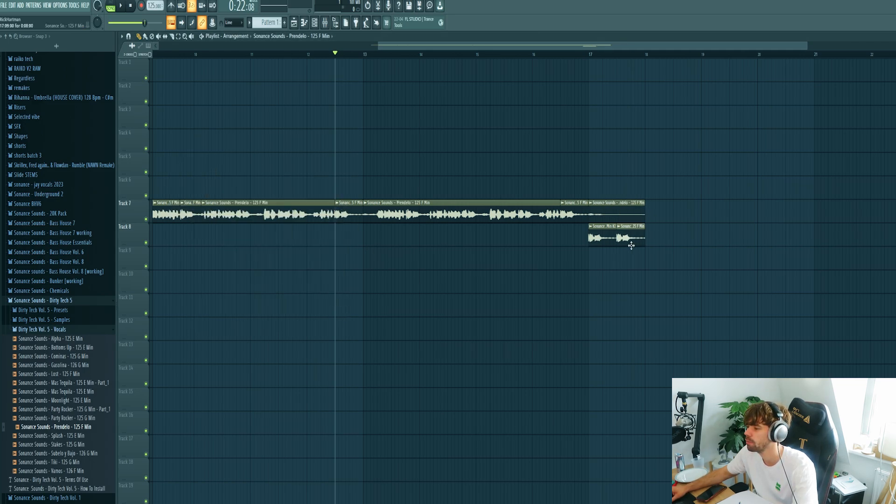
Step: Make the second vocal chop on Track 8 unique and open its channel settings
right_click(620, 229)
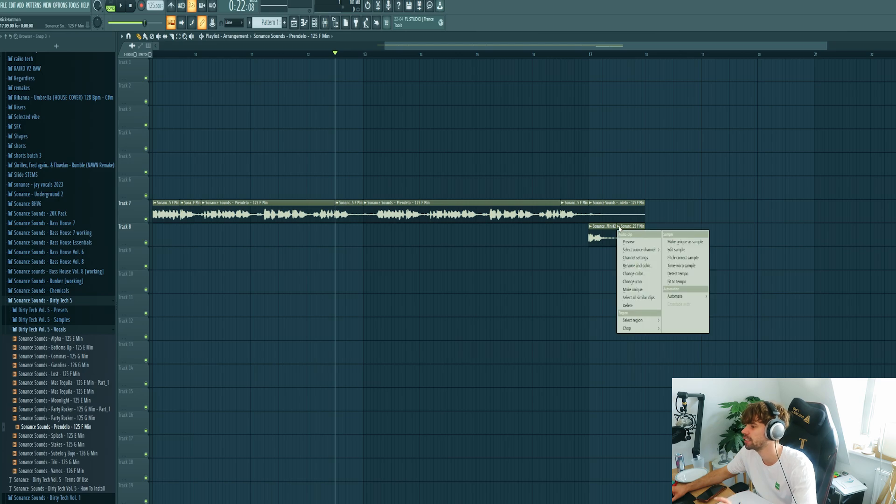
left_click(646, 290)
double_click(623, 234)
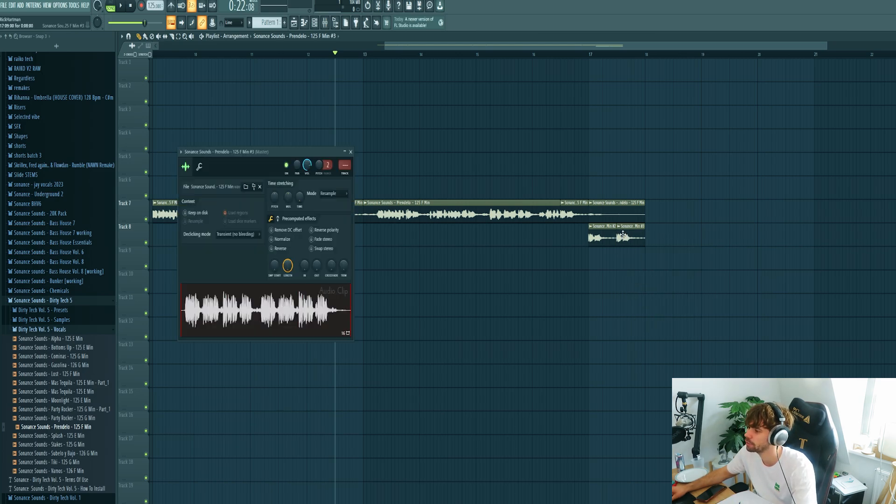
Step: Set a playback loop over bar 17 and listen to the two vocal chops
left_click_drag(591, 54, 641, 68)
left_click(619, 94, "ctrl")
key("space")
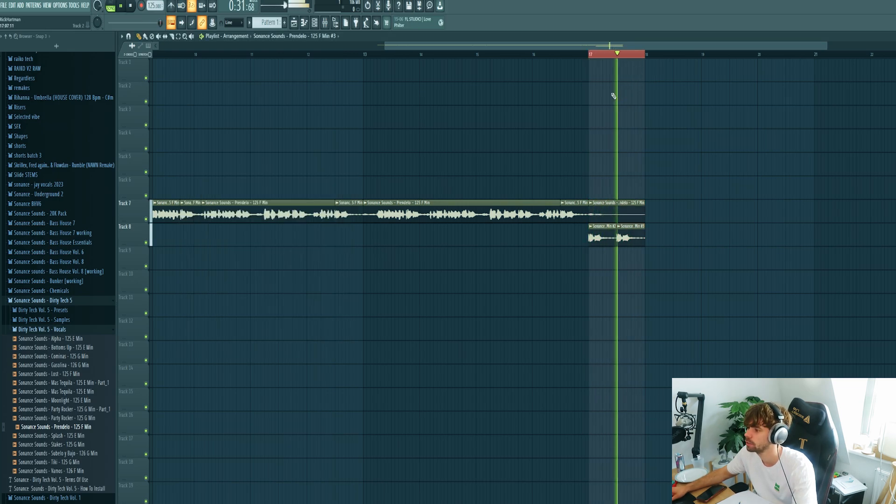
key("space")
Step: Route the second vocal chop's channel to mixer track 6 and play it back
double_click(625, 235)
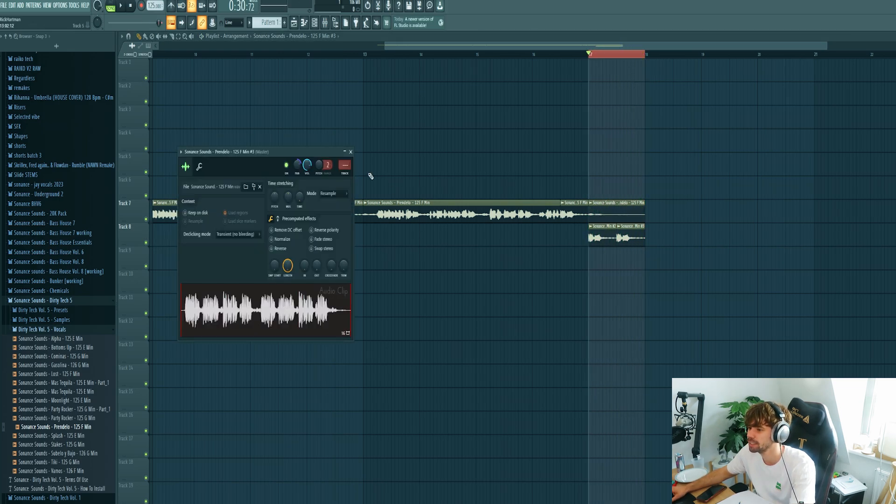
left_click(344, 173)
key("space")
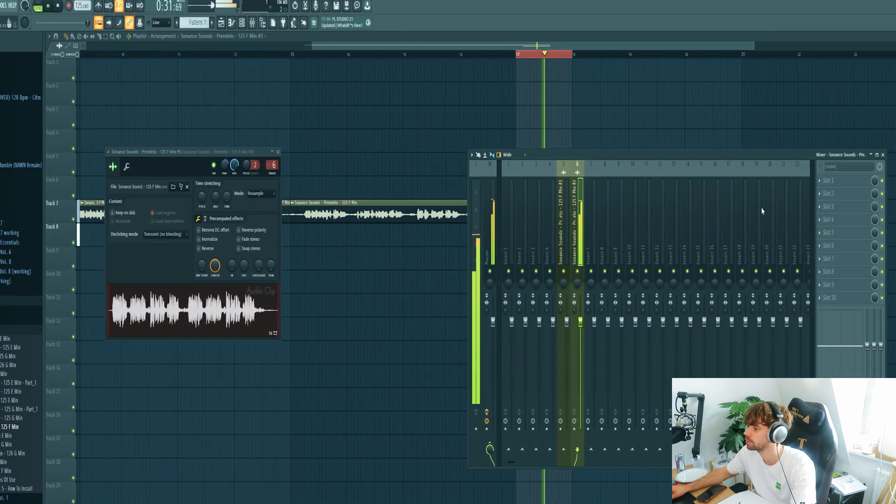
key("space")
Step: Add Fruity Parametric EQ 2 to slot 1 of mixer track 6, apply the Radio preset and listen
left_click(822, 181)
mouse_move(841, 192)
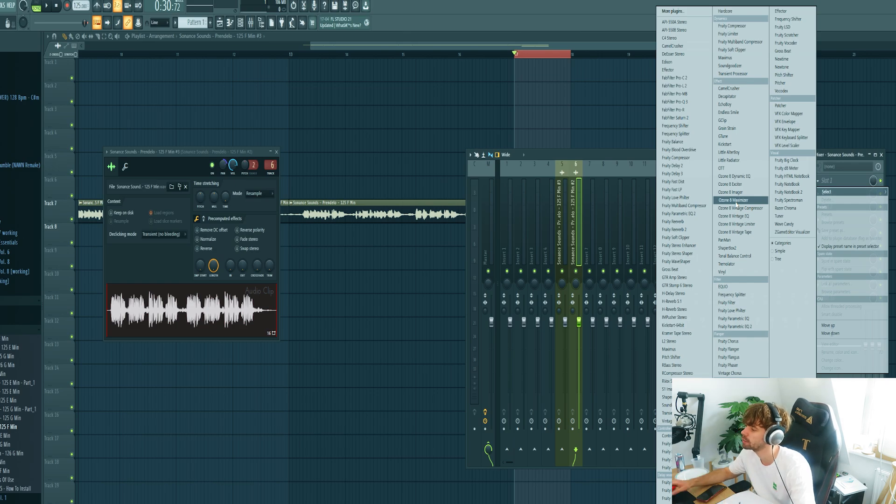
left_click(738, 326)
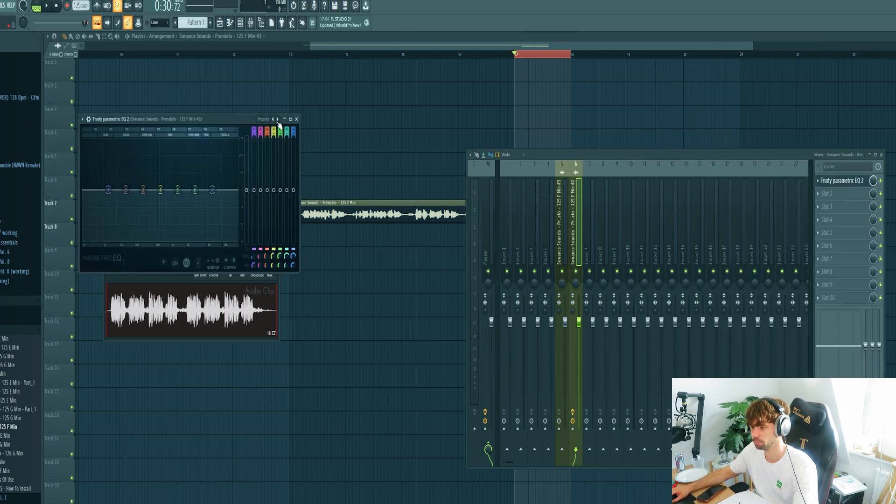
left_click(278, 122)
left_click(293, 204)
left_click_drag(275, 119, 567, 205)
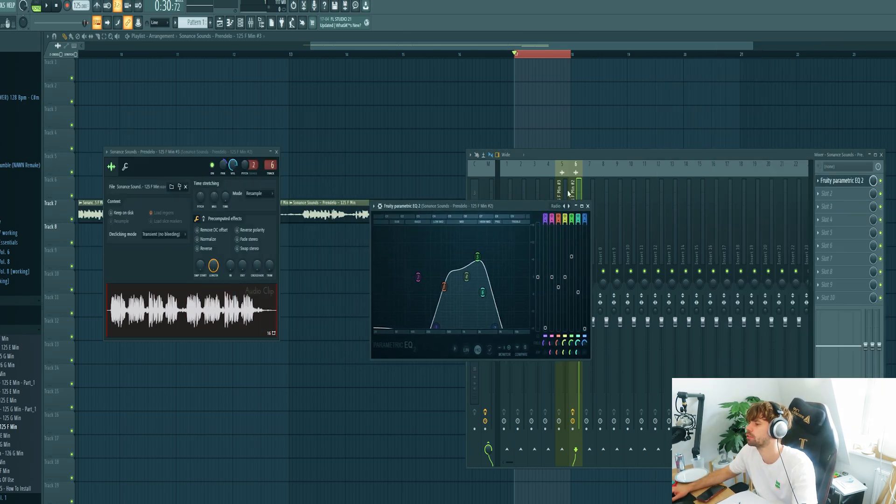
key("space")
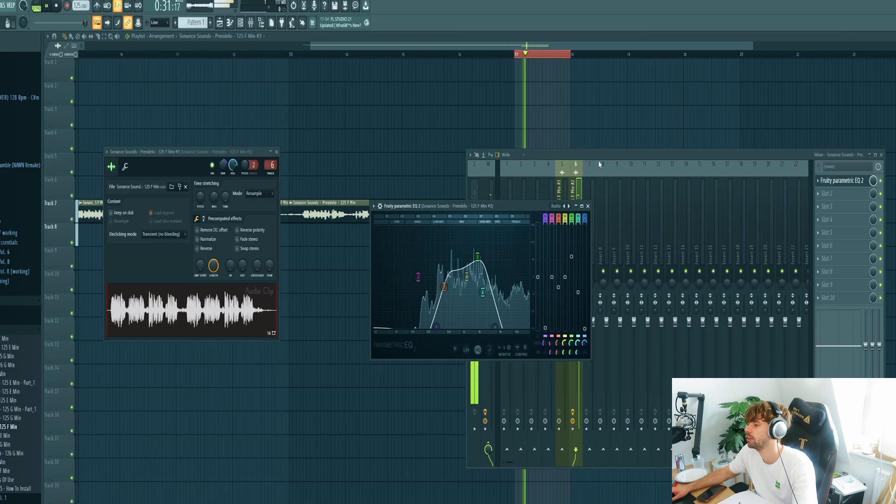
key("space")
Step: Add Endless Smile to slot 2 of mixer track 6 and set its intensity to 11% during playback
left_click(823, 198)
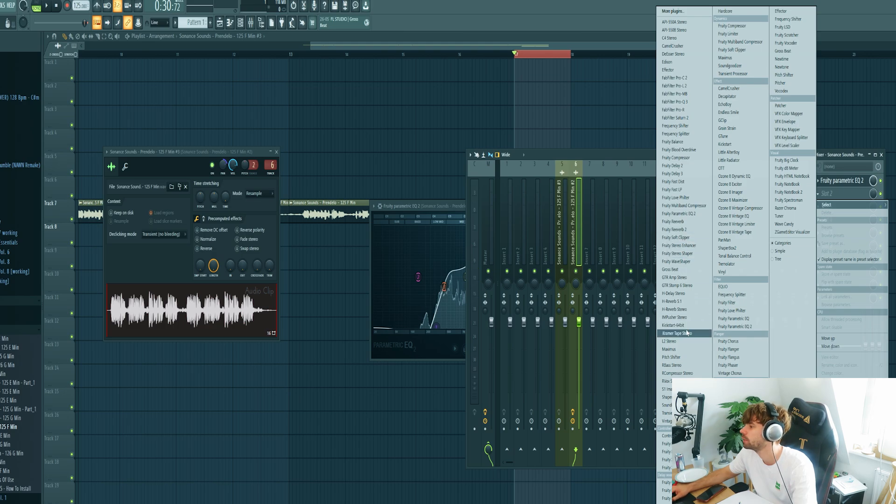
left_click(729, 112)
left_click_drag(210, 131, 462, 205)
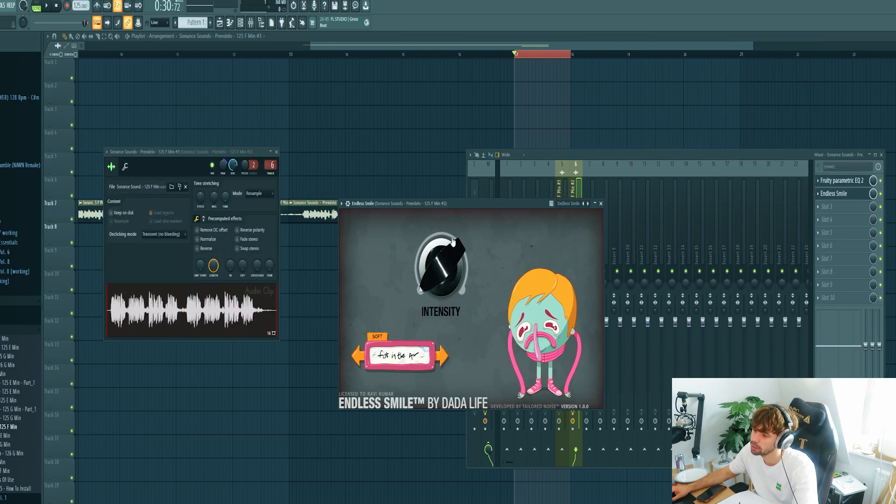
key("space")
left_click_drag(435, 293, 435, 284)
scroll(433, 283, "up", 14)
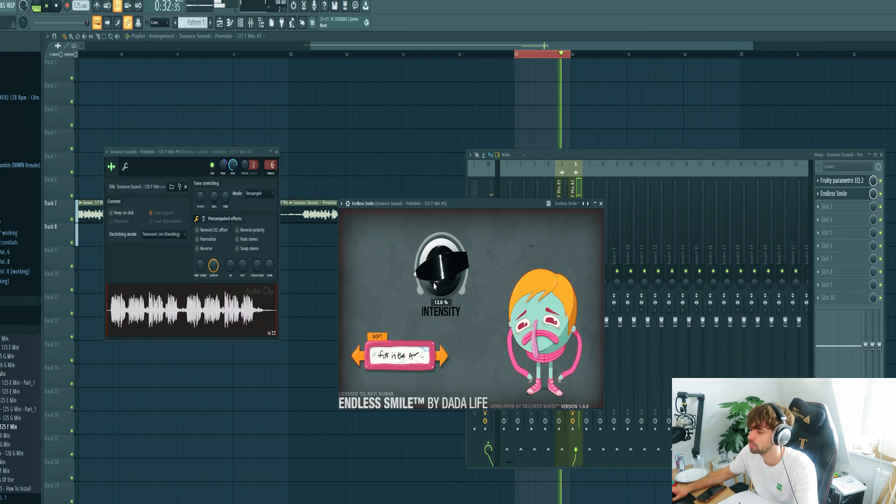
scroll(434, 283, "down", 13)
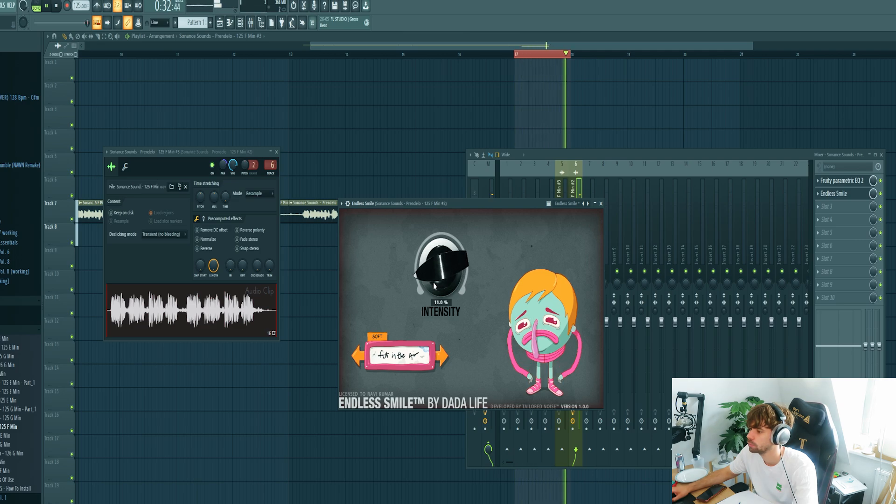
Step: Add Kickstart-64bit to slot 10 of mixer track 6 and lower the track's volume while checking the sound
left_click(830, 298)
mouse_move(838, 304)
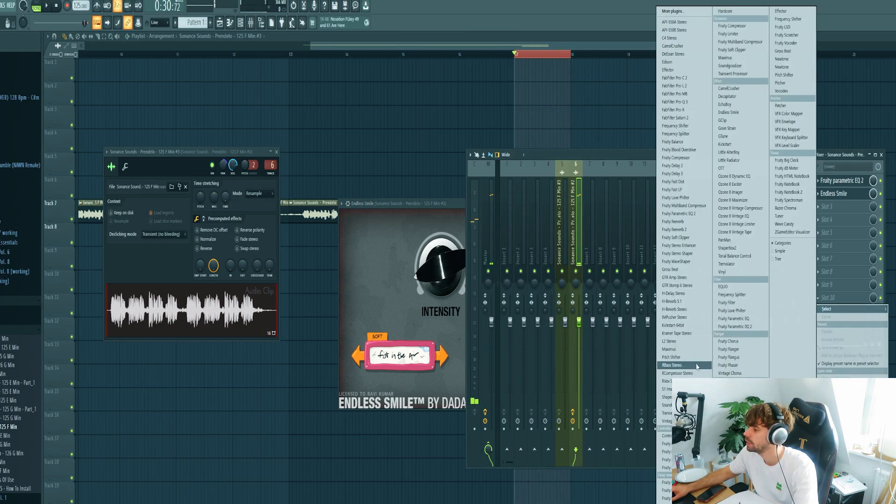
left_click(673, 325)
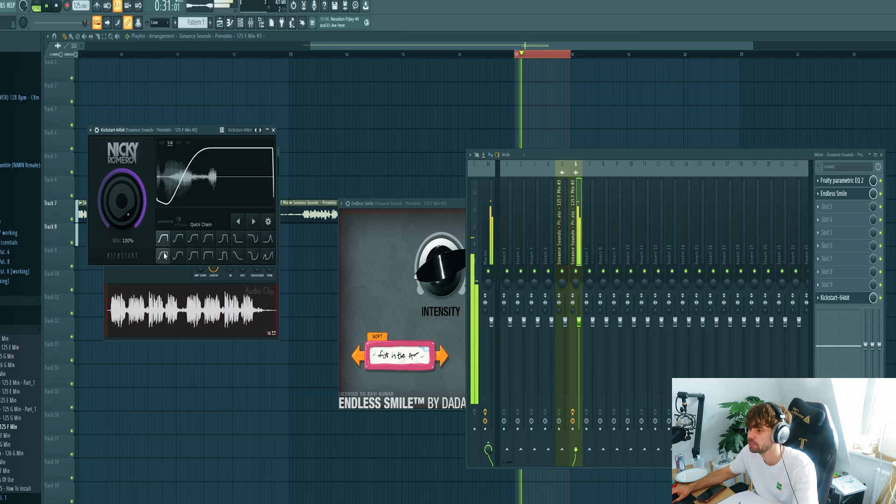
key("space")
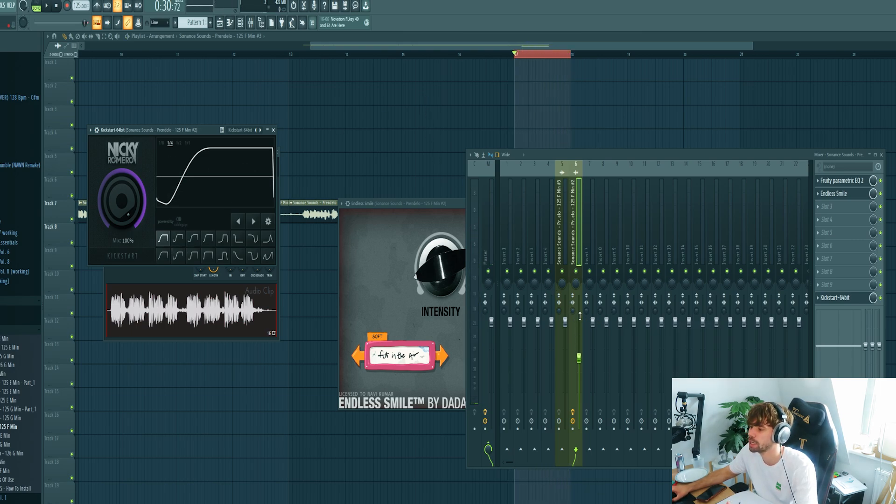
key("space")
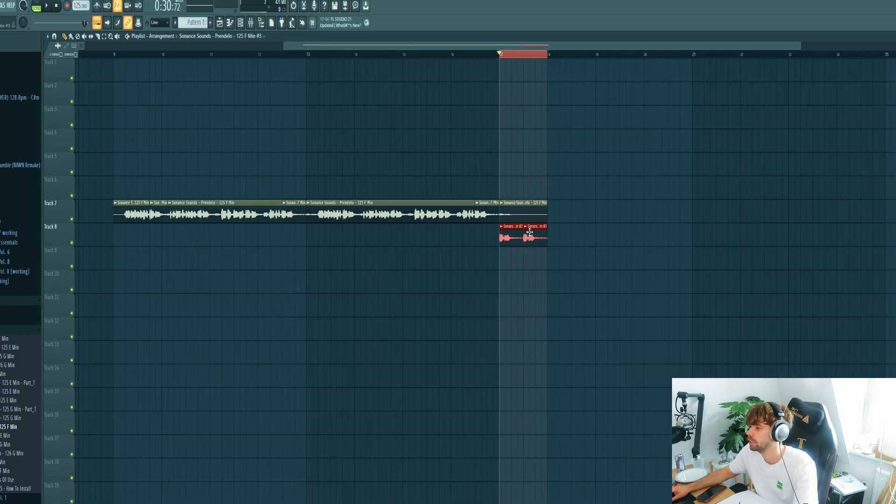
Step: Duplicate the pair of vocal chops along Track 8 up to bar 21 and set the playback loop to bars 17–21
left_click_drag(515, 229, 553, 232)
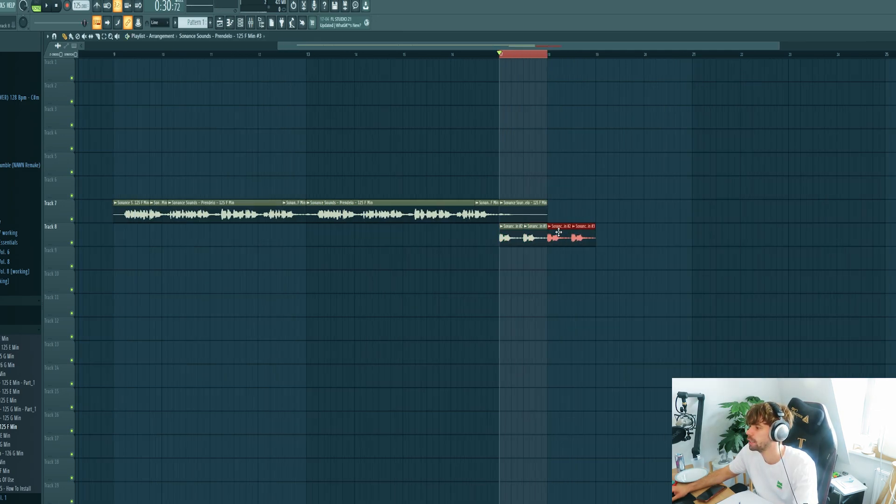
key("ctrl+b")
key("ctrl+b")
scroll(597, 274, "up", 4)
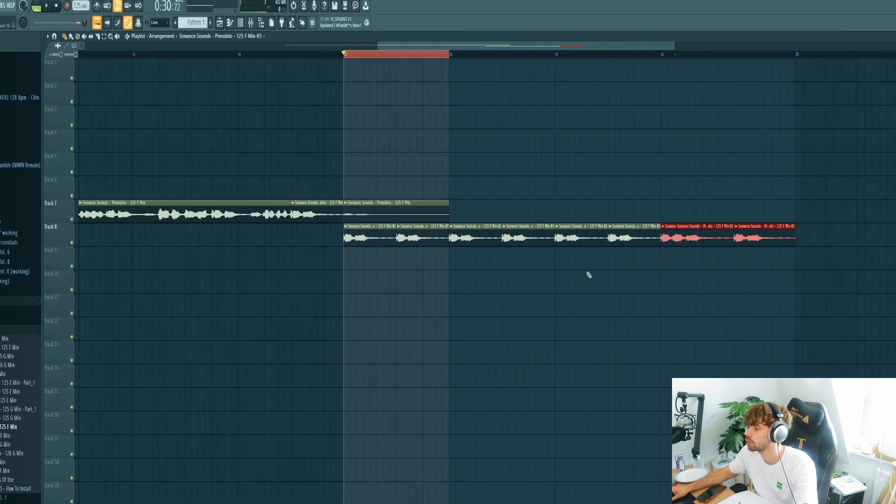
scroll(588, 274, "down", 2)
left_click_drag(715, 55, 412, 54)
Step: Place the Kick - 10 sample from the Dirty Tech Vol. 5 kicks on Track 11 at bar 17
left_click(49, 329)
left_click(48, 322)
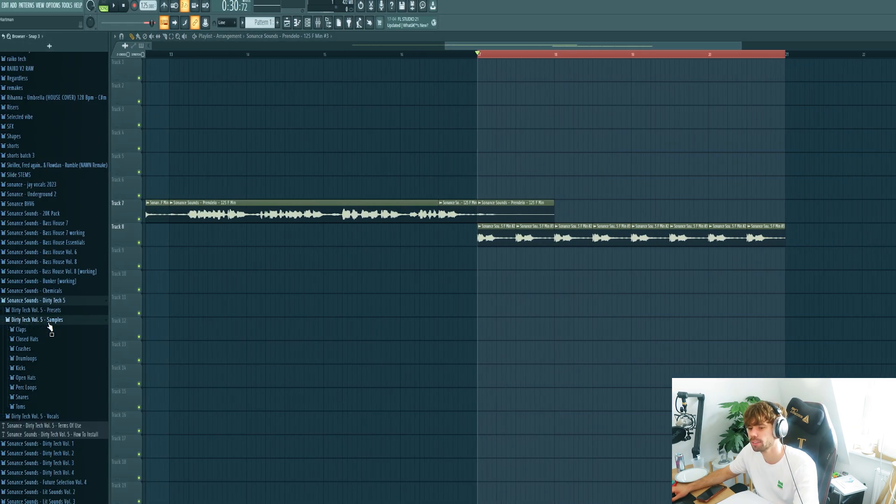
left_click(29, 369)
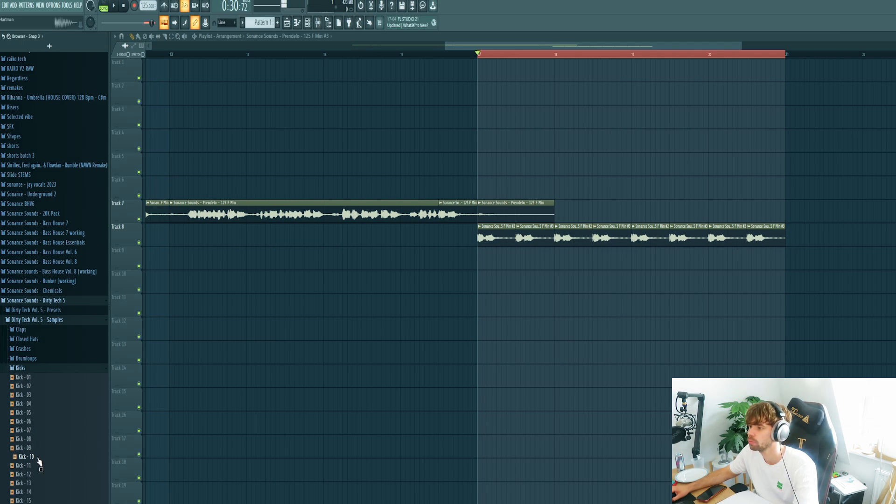
left_click_drag(39, 462, 482, 305)
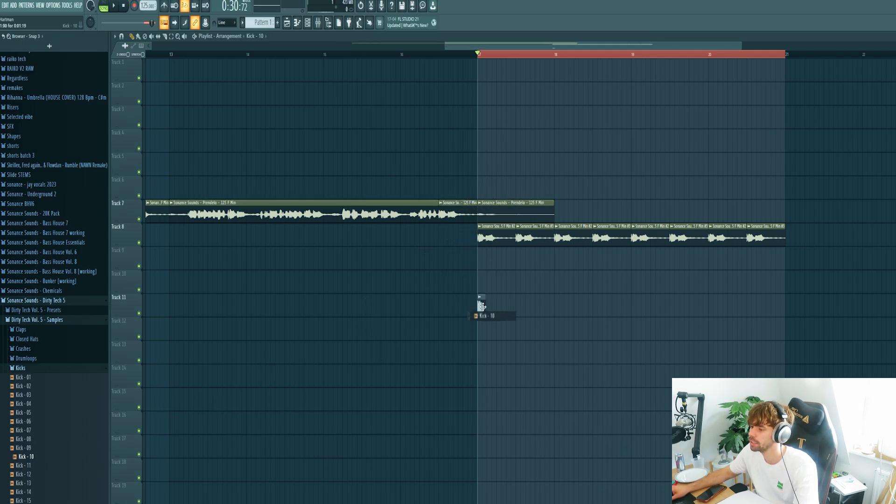
Step: Add three more Kick - 10 clips on Track 11 so every beat of bar 17 has a kick
scroll(502, 321, "up", 2)
left_click(489, 309)
left_click(521, 308)
left_click(551, 308)
Step: Duplicate the four-kick bar along Track 11 across the looped bars and play back the result
left_click_drag(577, 281, 584, 310)
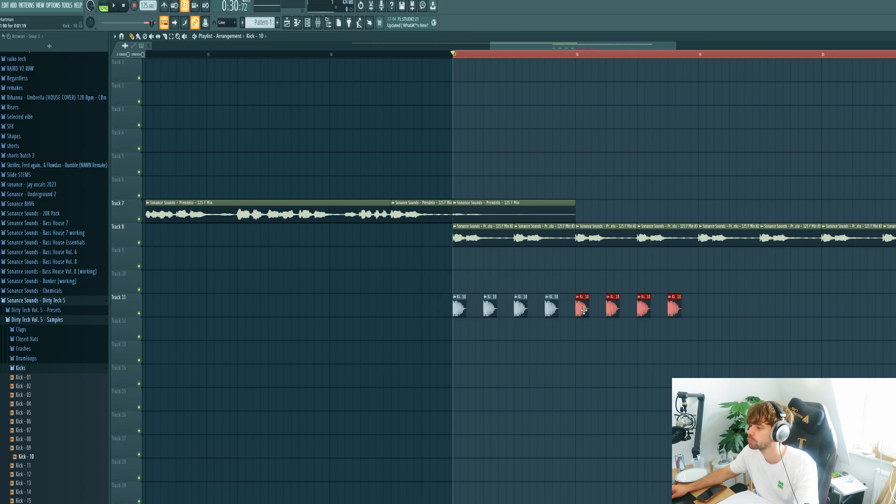
key("ctrl+b")
key("ctrl+b")
key("ctrl+d")
key("space")
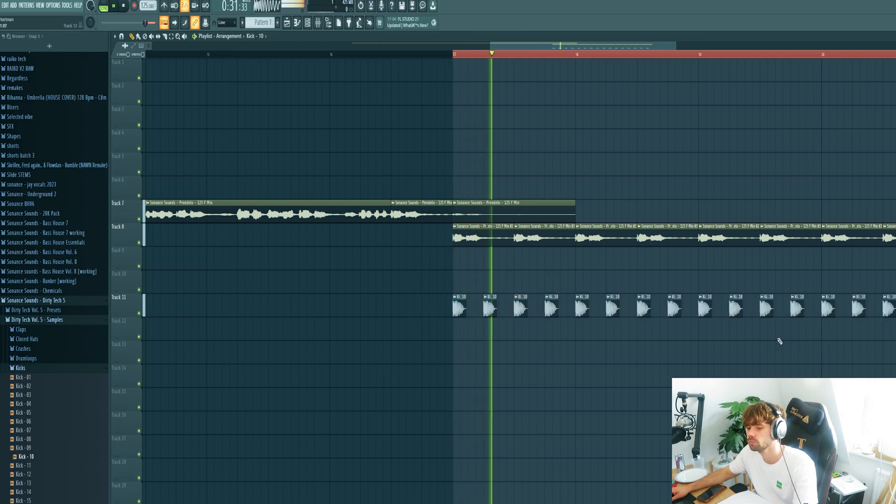
key("space")
Step: Place the Perc Loops - 03 (128 - Dmin) sample from the Perc Loops folder on Track 12 at bar 17 with the estimated 128 BPM tempo
left_click(37, 369)
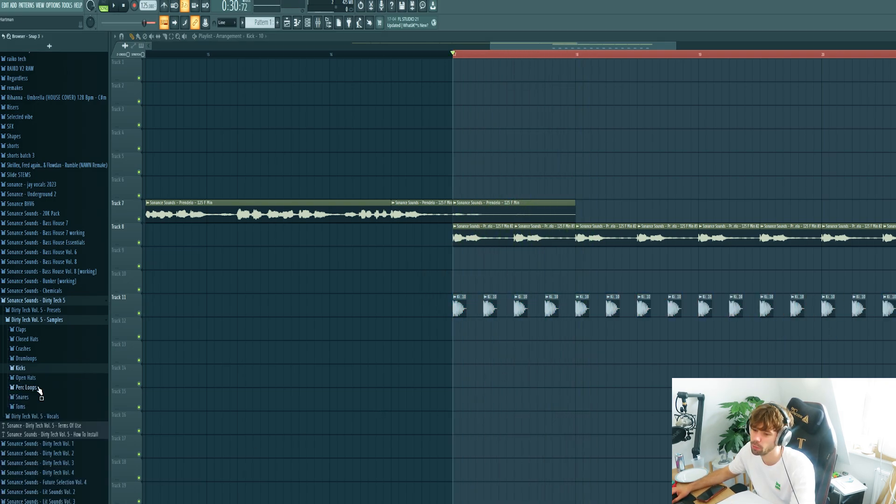
left_click(40, 390)
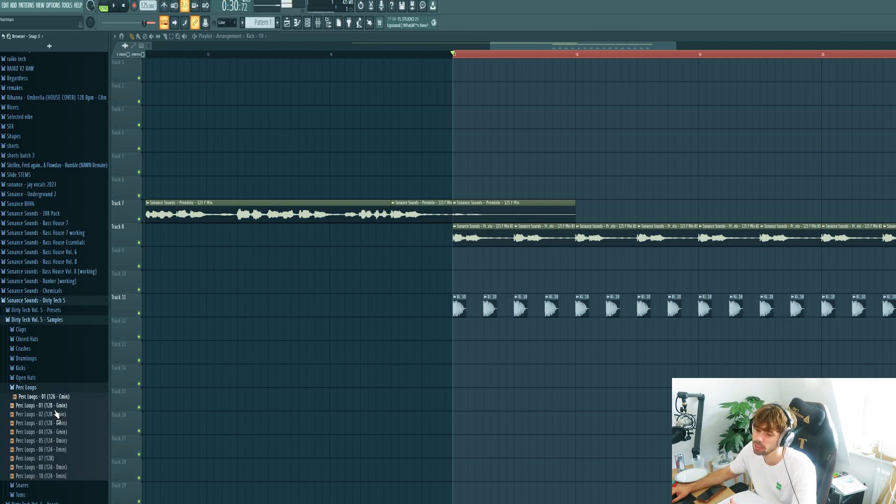
left_click(50, 417)
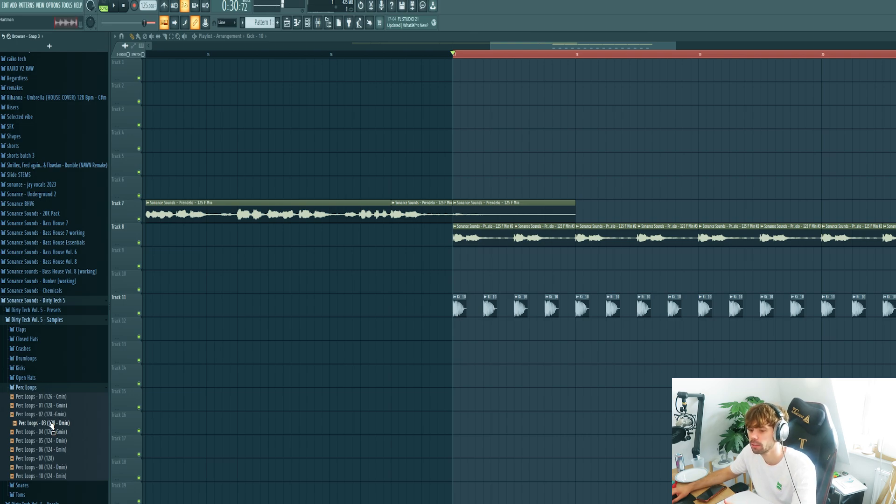
left_click_drag(54, 427, 455, 322)
left_click(455, 323)
left_click(518, 367)
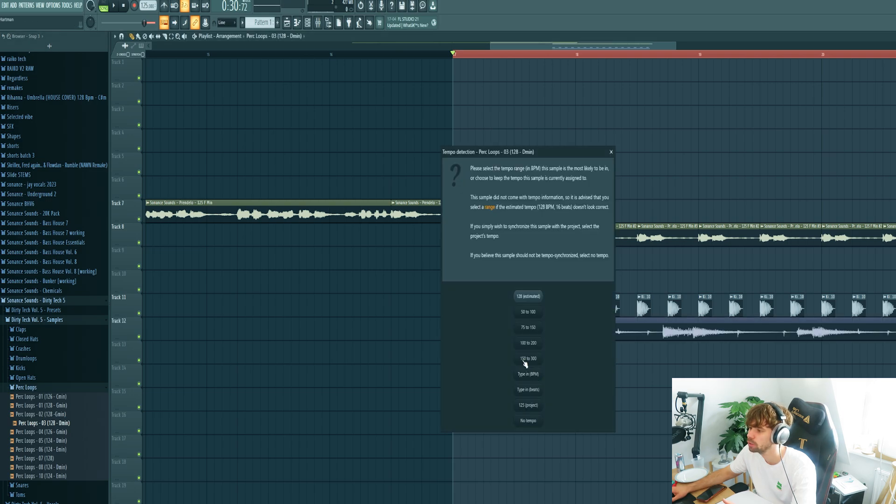
left_click(528, 296)
Step: Route the perc loop to mixer insert 7 and load FabFilter Pro-Q 3 on it
double_click(508, 328)
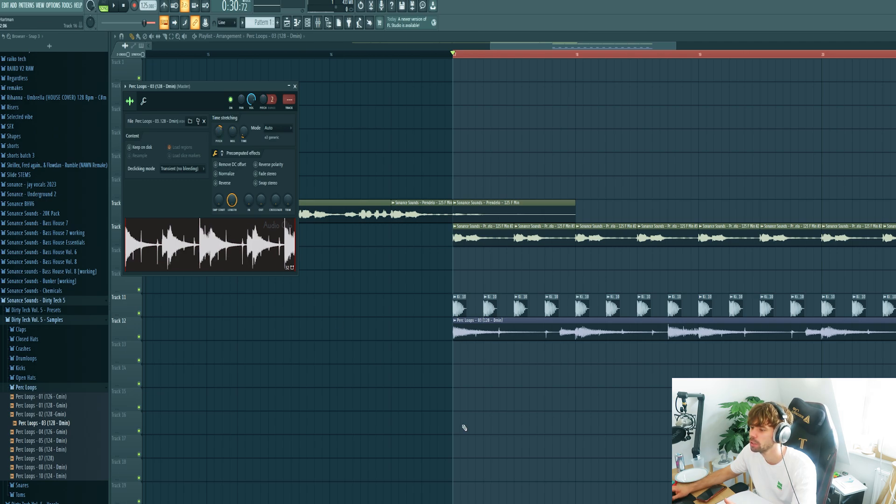
key("Escape")
key("space")
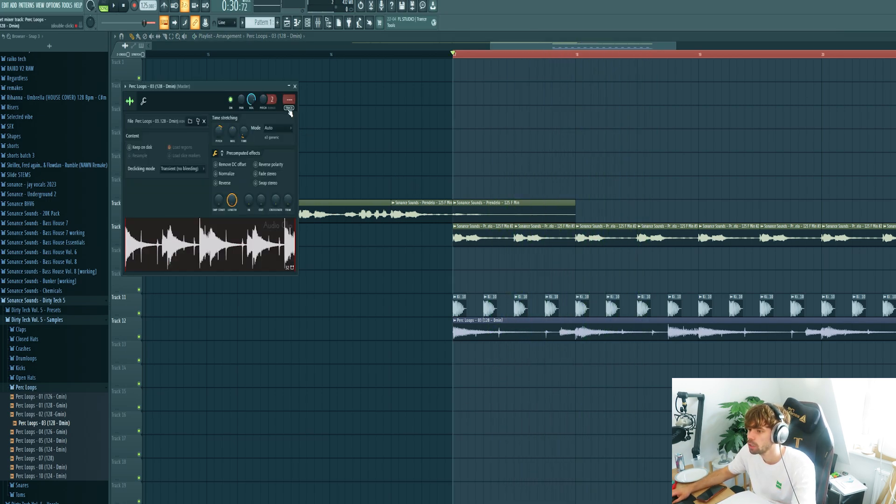
left_click(289, 102)
left_click(891, 300)
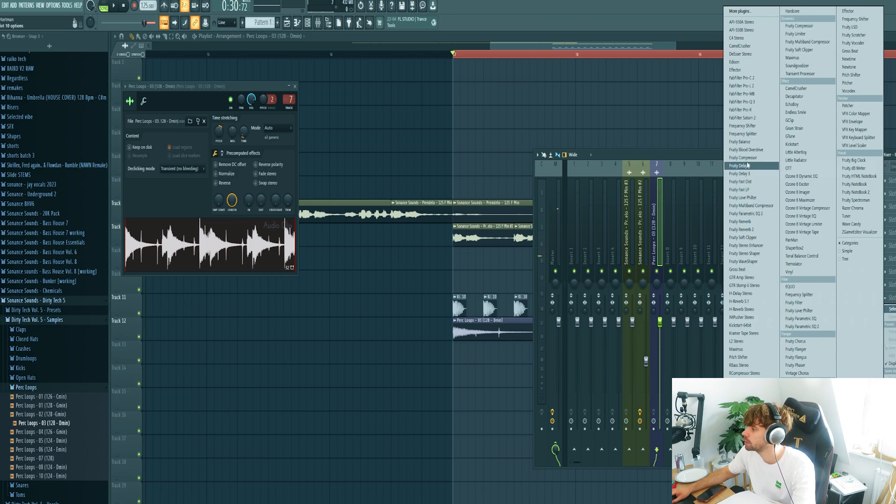
left_click(742, 102)
Step: Apply a Low Cut at about 188 Hz to the perc loop and add Kickstart-64bit to its effect chain
left_click(240, 182)
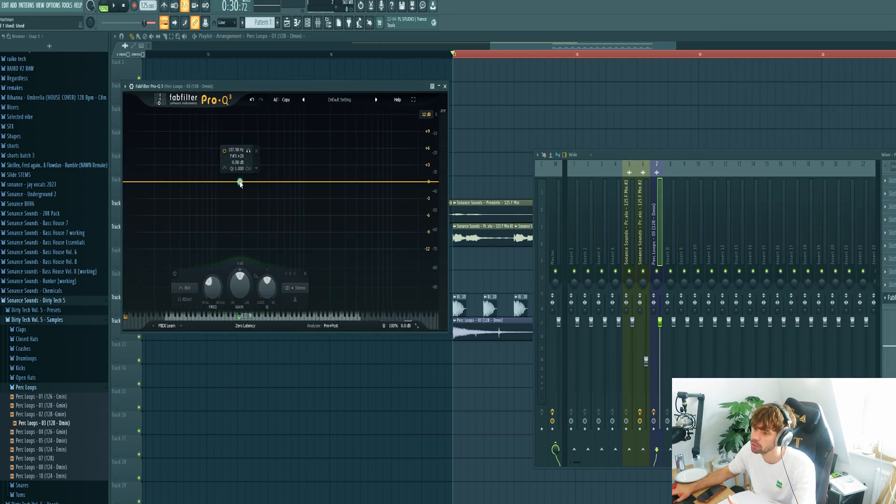
right_click(240, 182)
left_click(312, 240)
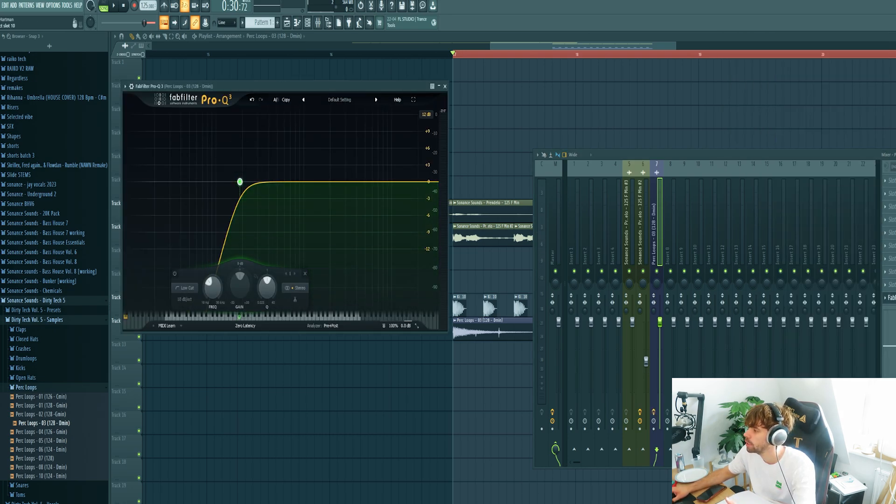
left_click(891, 297)
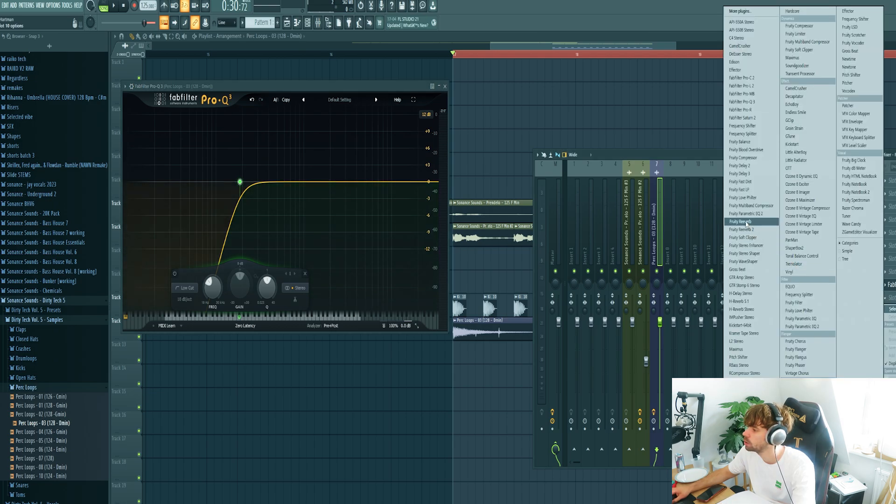
left_click(742, 326)
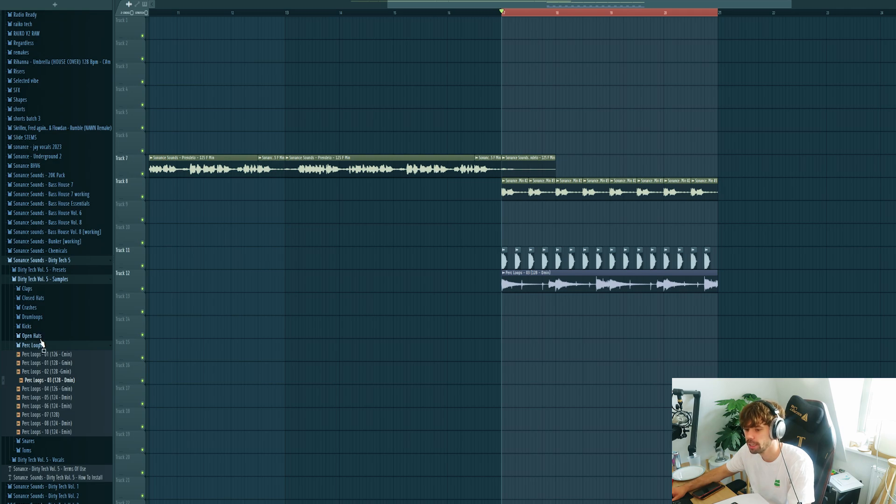
Step: Place Open Hat - 10 from the Open Hats folder on Track 13 on all four off-beats of bar 17
left_click(40, 339)
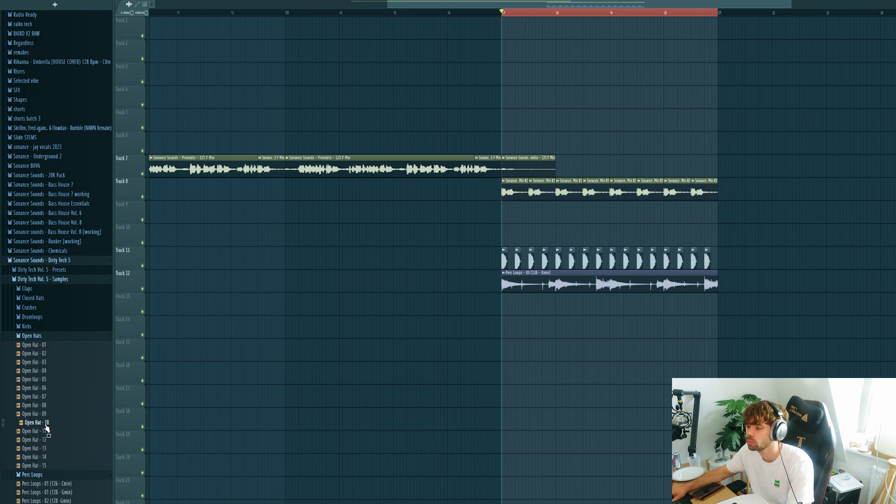
left_click_drag(524, 359, 506, 306)
scroll(506, 306, "up", 3)
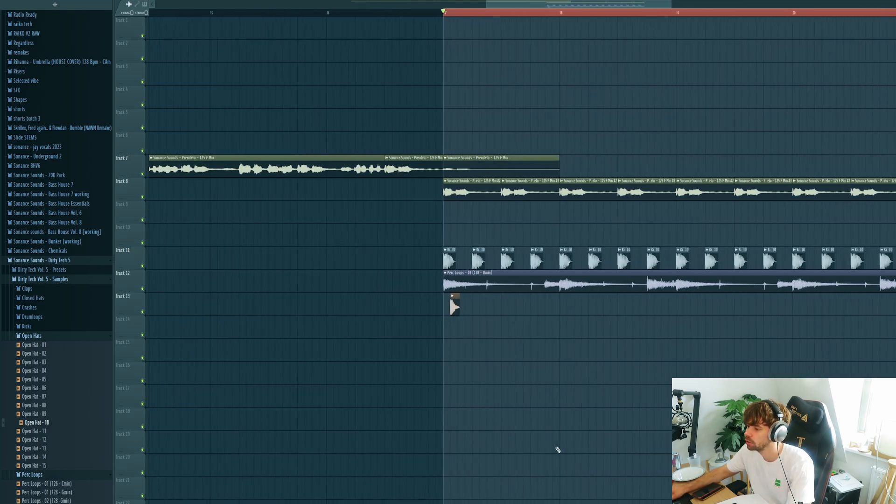
left_click_drag(438, 305, 448, 308)
scroll(449, 318, "up", 2)
left_click(502, 306)
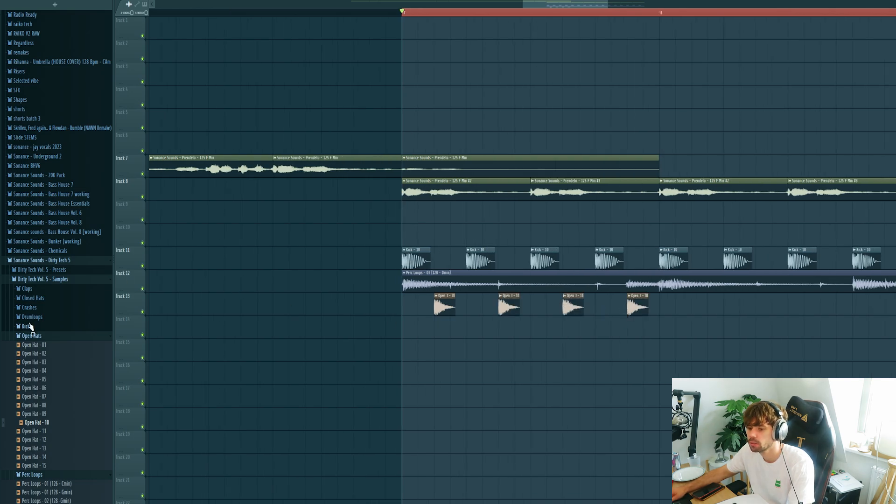
Step: Try out closed hat samples and place four Closed Hat - 02 clips between the kicks and open hats on Track 14, then play the result
left_click(39, 298)
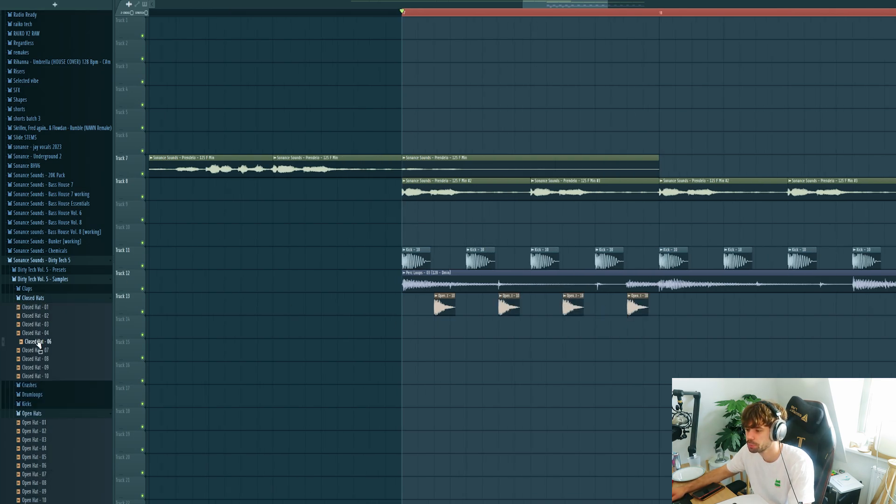
left_click_drag(39, 344, 421, 327)
scroll(448, 364, "up", 2)
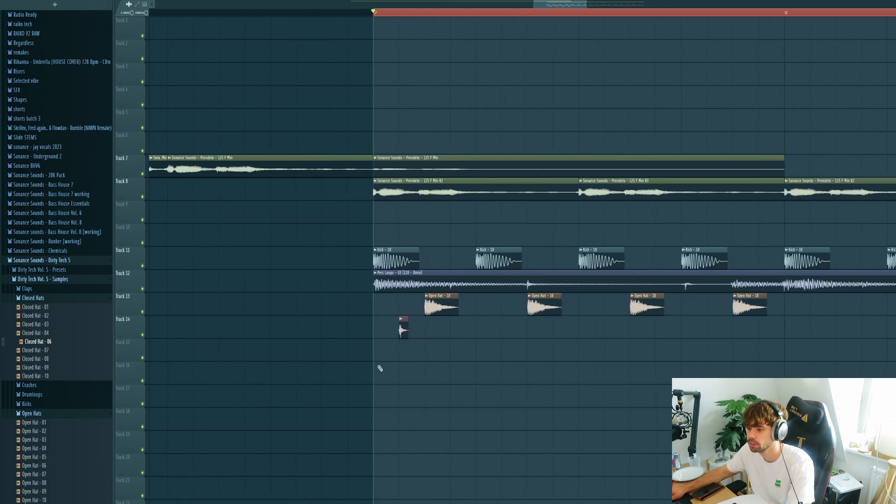
right_click(403, 330)
left_click_drag(43, 368, 408, 330)
left_click_drag(59, 317, 409, 330)
left_click(38, 324)
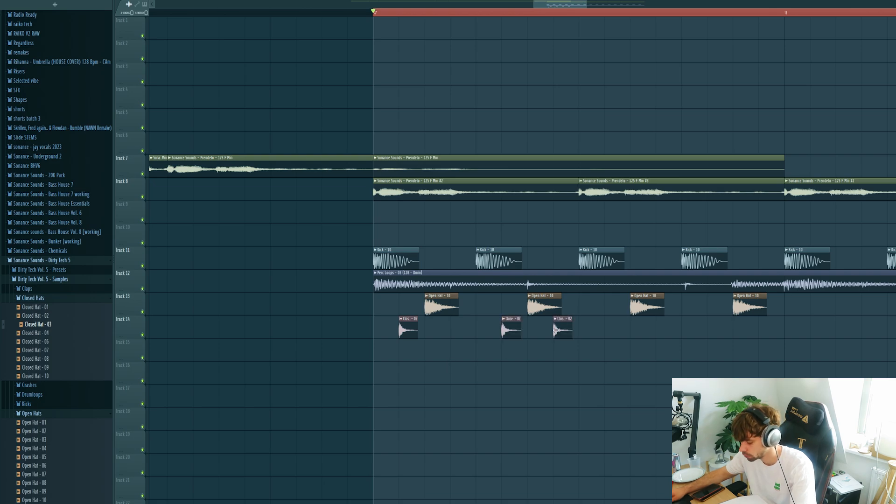
key("space")
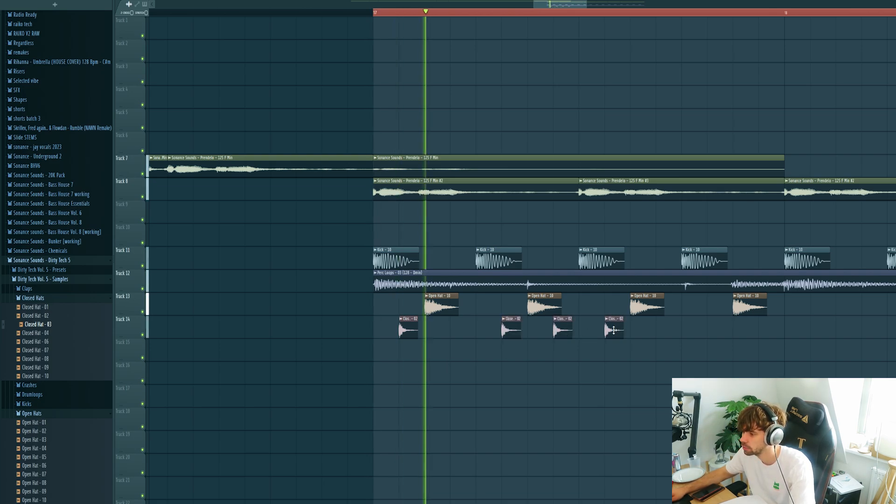
key("space")
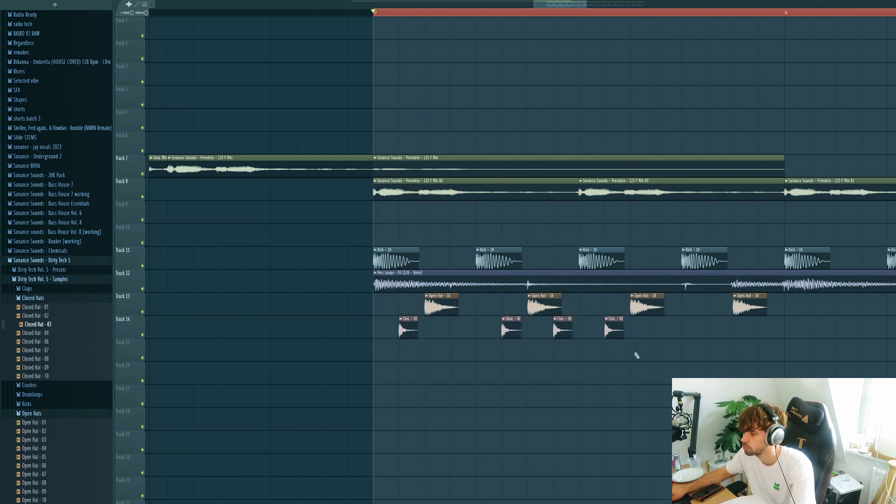
Step: Shift the four closed hat clips on Track 14 together slightly later than the grid
left_click_drag(636, 360, 411, 316)
scroll(406, 327, "up", 2)
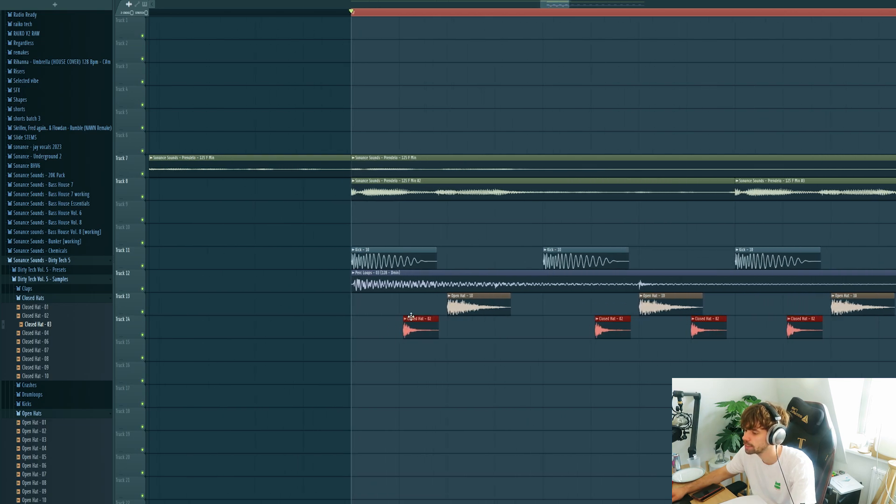
left_click(418, 358)
scroll(419, 359, "down", 3)
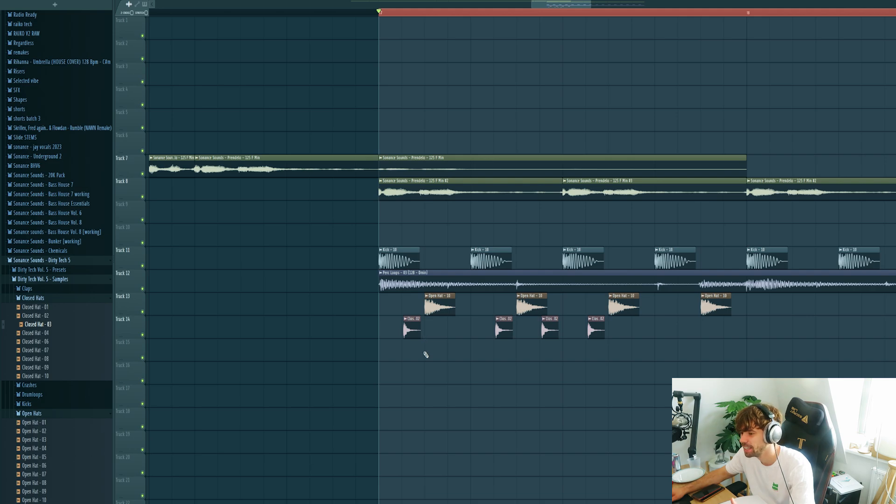
Step: Try out snare samples and place Snare - 04 on Track 15 under the last closed hat of bar 17, playing it back
left_click(39, 469)
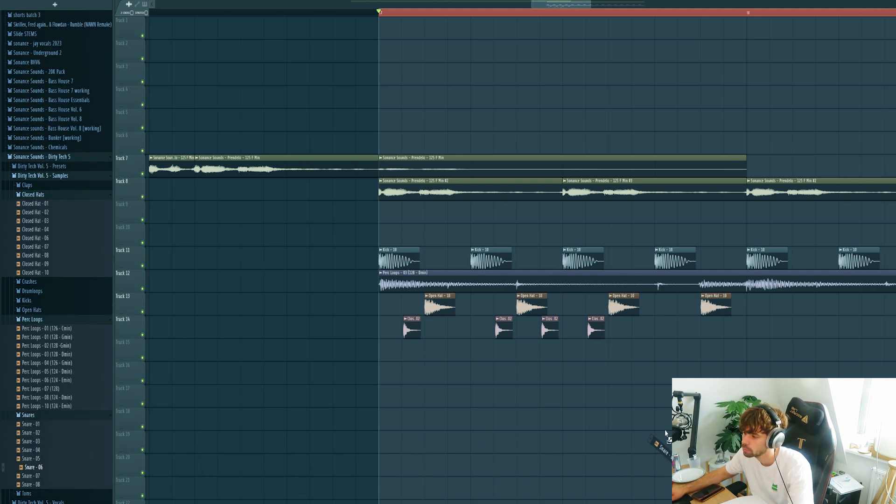
left_click_drag(667, 434, 589, 354)
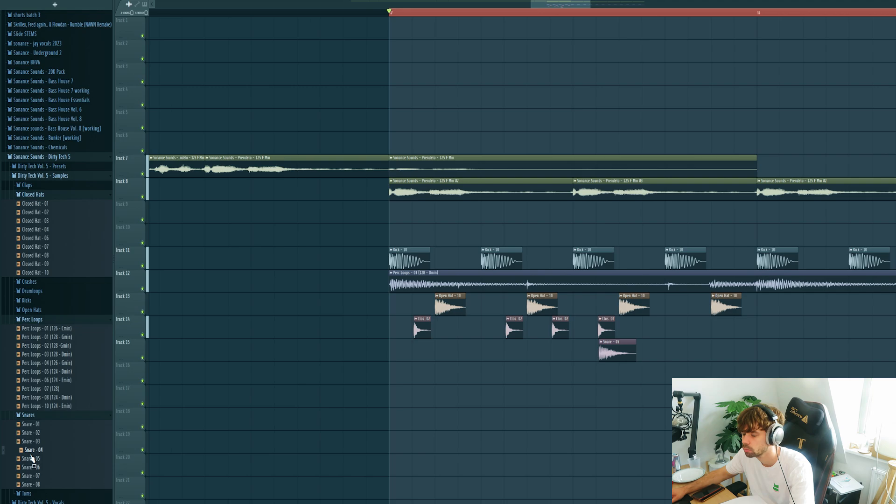
left_click_drag(31, 460, 607, 351)
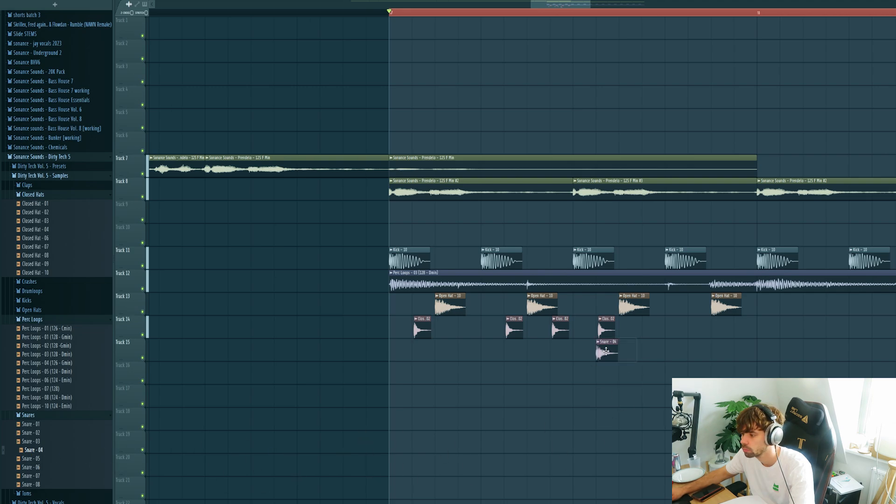
key("space")
double_click(608, 349)
key("Escape")
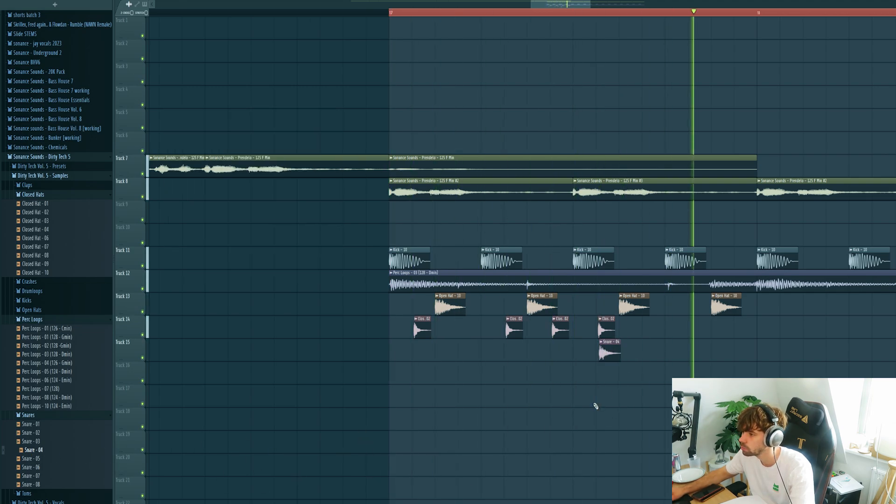
key("space")
Step: Place Clap - 02 on Track 16 at the second and fourth beats of bar 17 and play the result
left_click(28, 186)
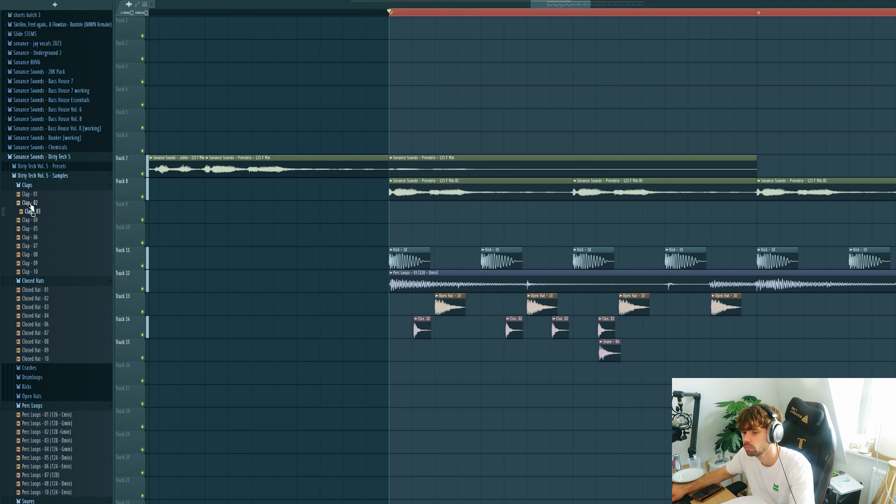
left_click_drag(31, 208, 483, 374)
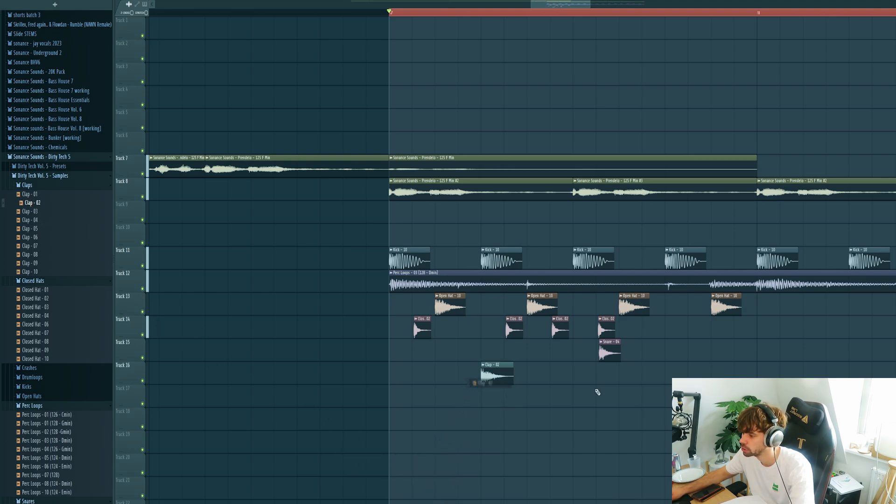
key("space")
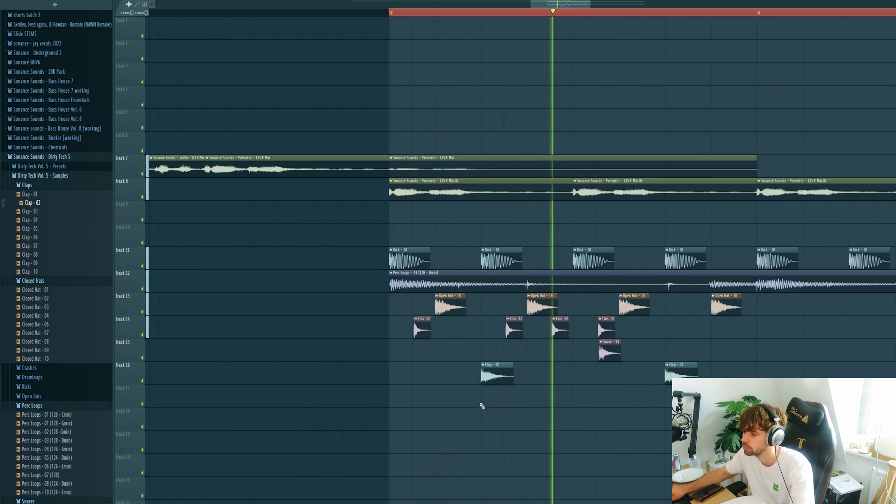
key("space")
Step: Mute the kicks on Track 11 and replace the sample of both Track 16 claps with Clap - 03 during playback
left_click(143, 267)
key("space")
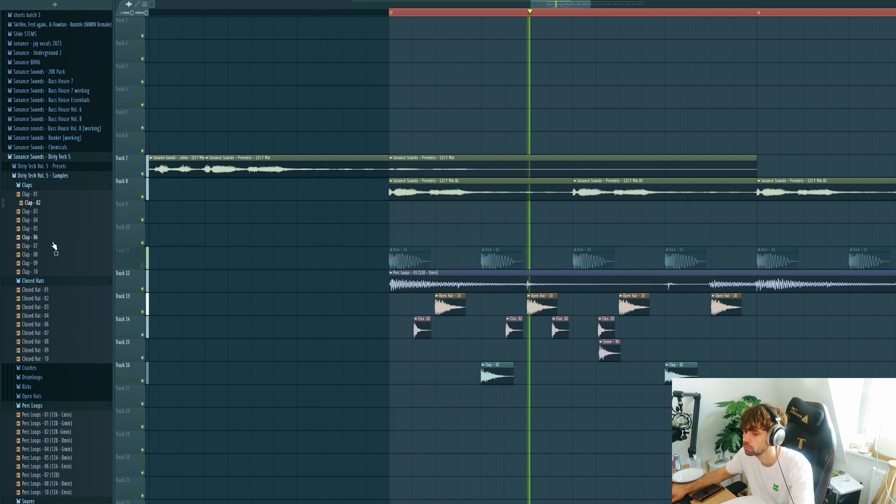
left_click(37, 220)
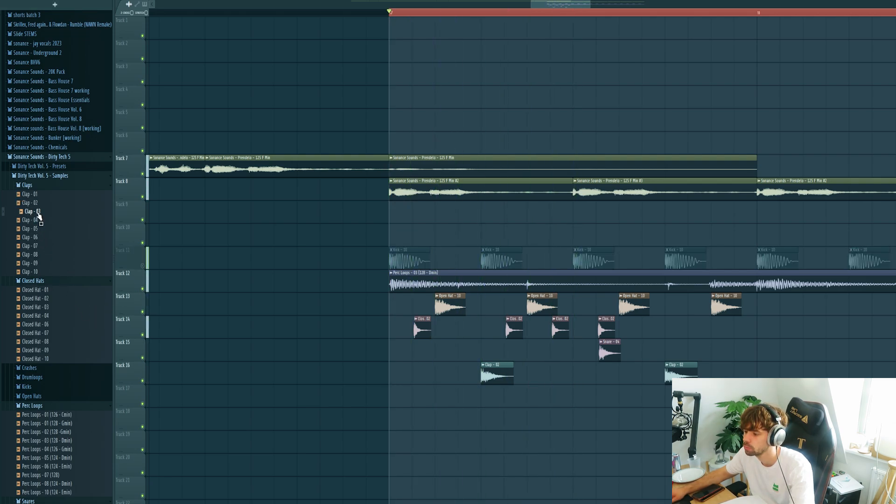
left_click_drag(39, 215, 491, 375)
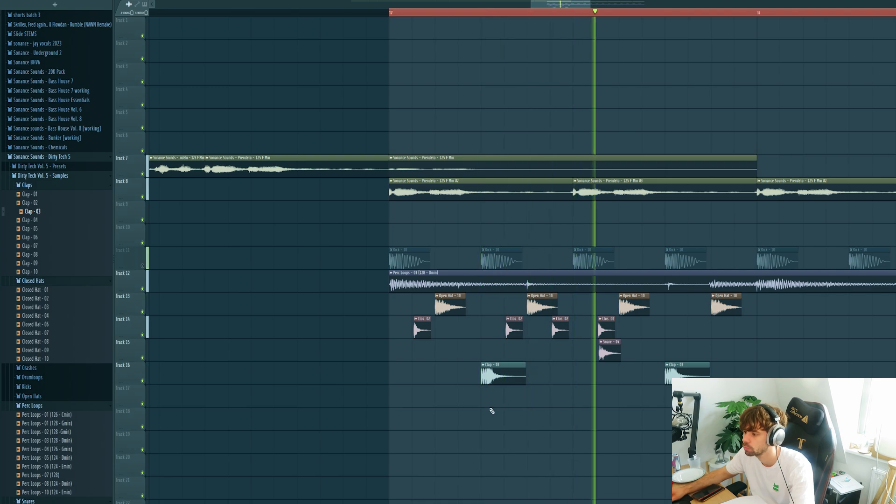
key("space")
Step: Shorten the playback loop to bar 17 and route the Kick - 10 clip to its own mixer track
scroll(553, 391, "down", 3)
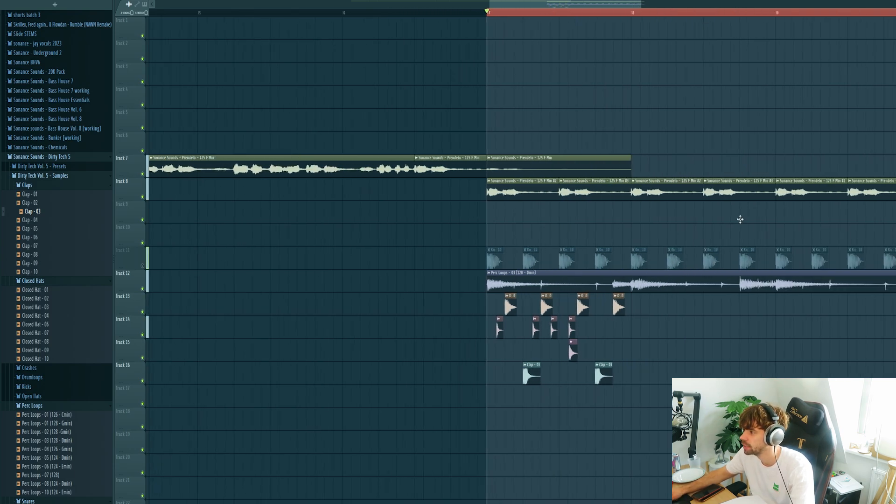
scroll(555, 243, "up", 3)
double_click(443, 249)
key("ctrl+l")
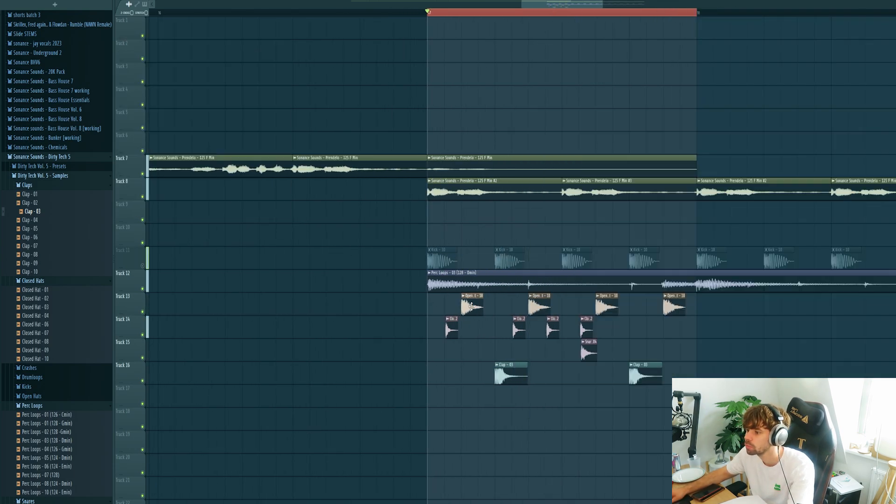
Step: Route the open hat, closed hat, clap and snare clips to separate mixer tracks
double_click(470, 297)
key("ctrl+l")
double_click(447, 330)
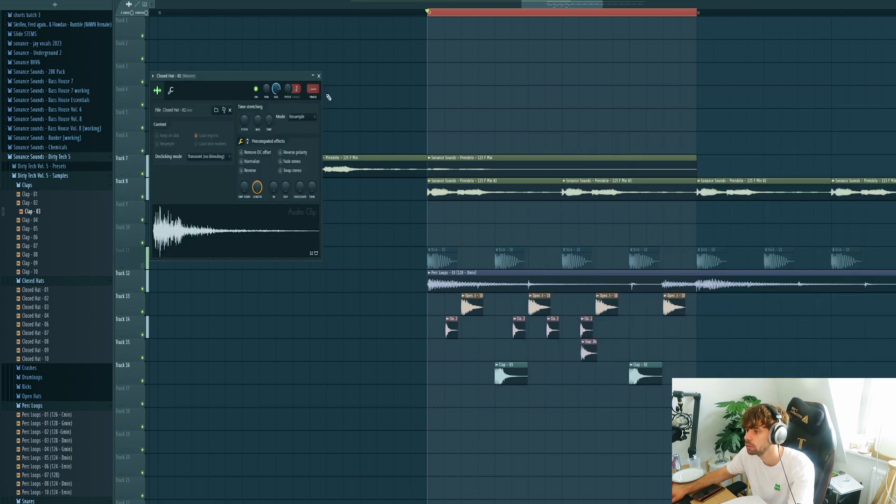
key("ctrl+l")
double_click(502, 373)
key("ctrl+l")
Step: Solo the Kick - 10 mixer track and lower its volume fader
right_click(662, 225)
scroll(668, 260, "down", 9)
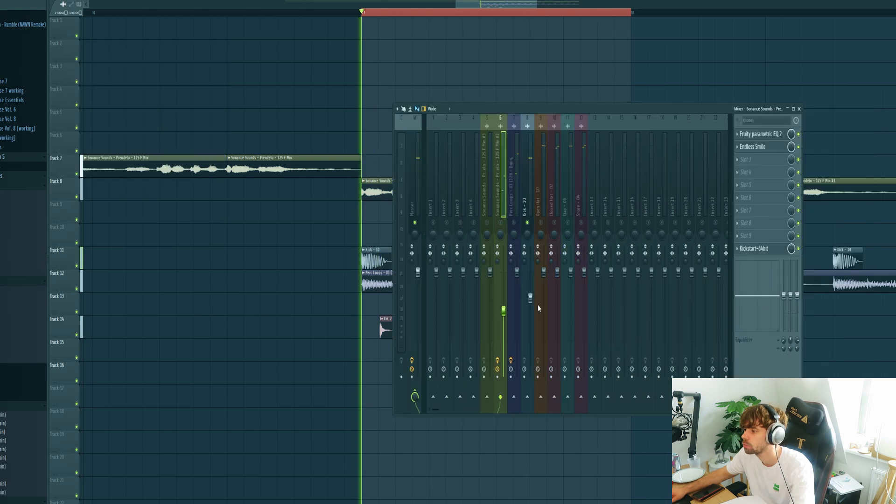
Step: Bring the open hat back in during playback, lower its mixer fader and solo its track
key("space")
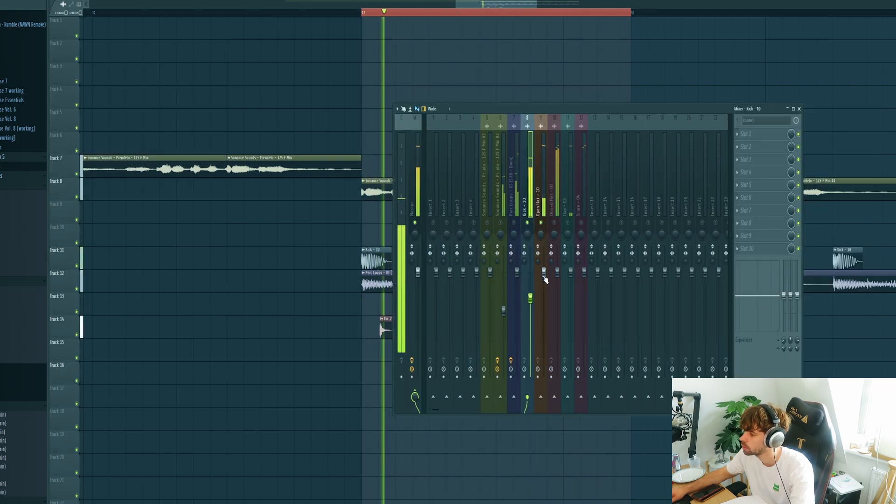
scroll(542, 275, "down", 6)
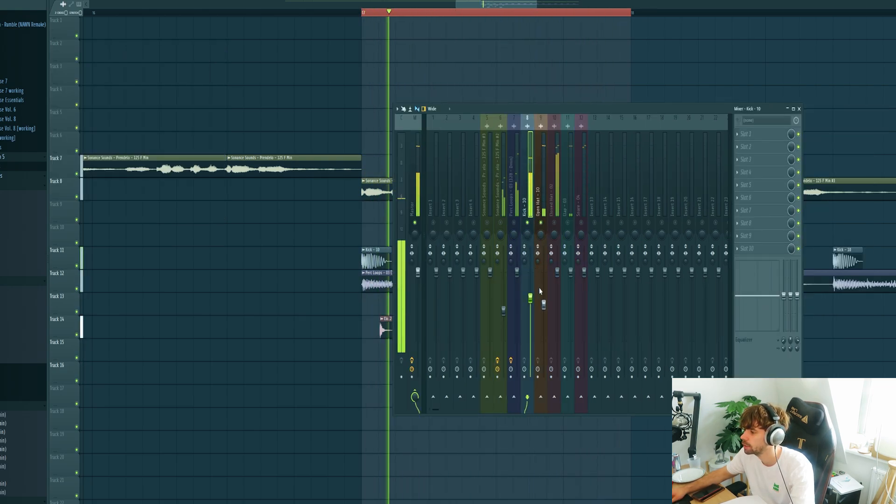
scroll(543, 305, "down", 1)
right_click(541, 223)
Step: Insert FabFilter Pro-Q 3 on the open hat track and add a low cut at about 444 Hz
left_click(747, 134)
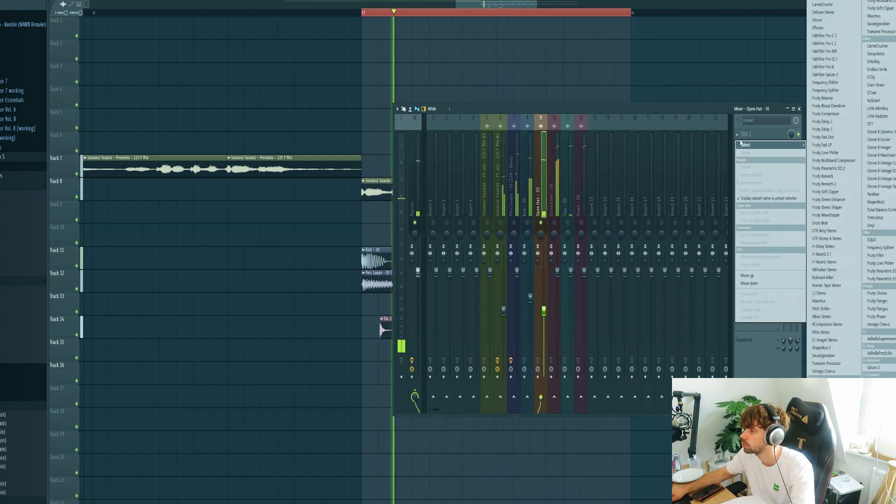
left_click(836, 60)
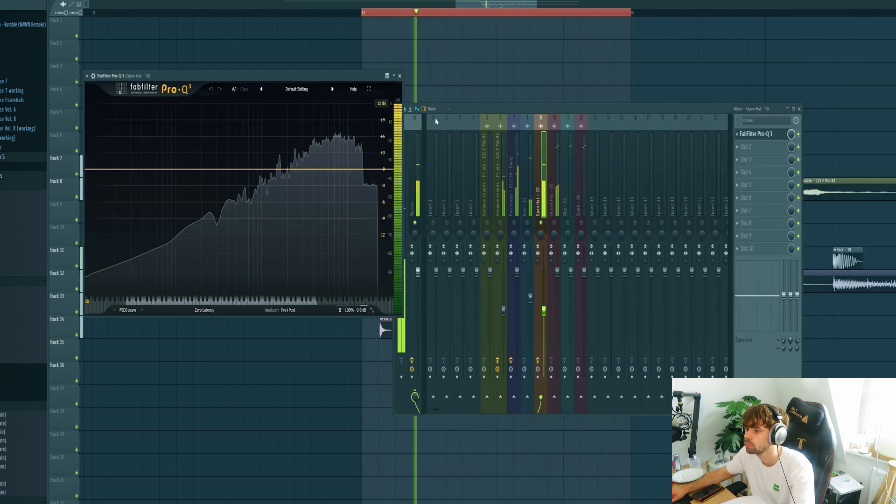
left_click_drag(244, 76, 411, 137)
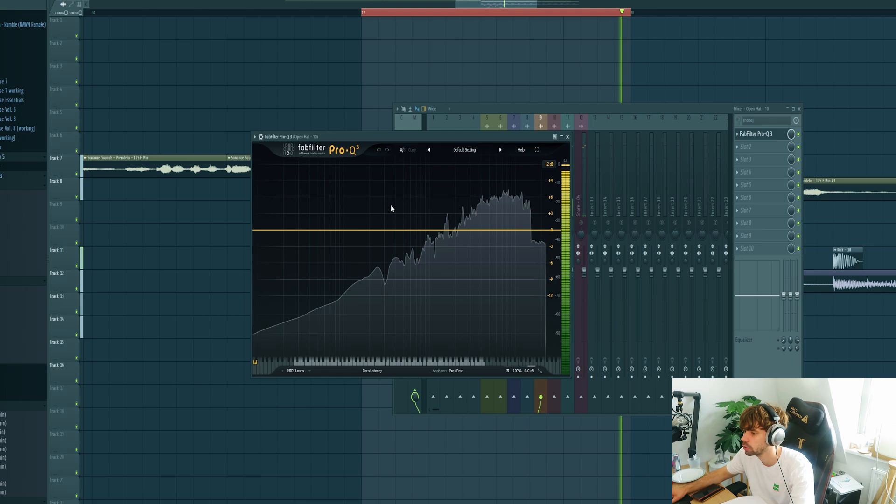
left_click(387, 230)
right_click(387, 230)
mouse_move(415, 265)
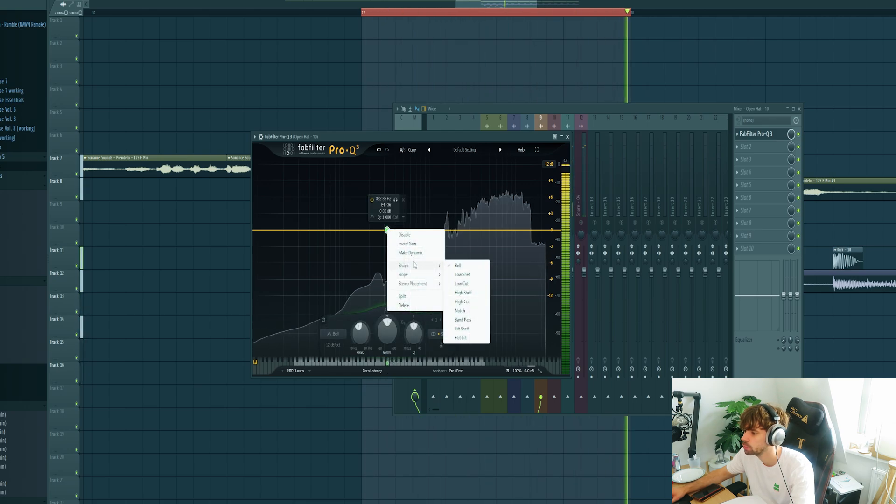
left_click(462, 284)
left_click_drag(387, 229, 400, 230)
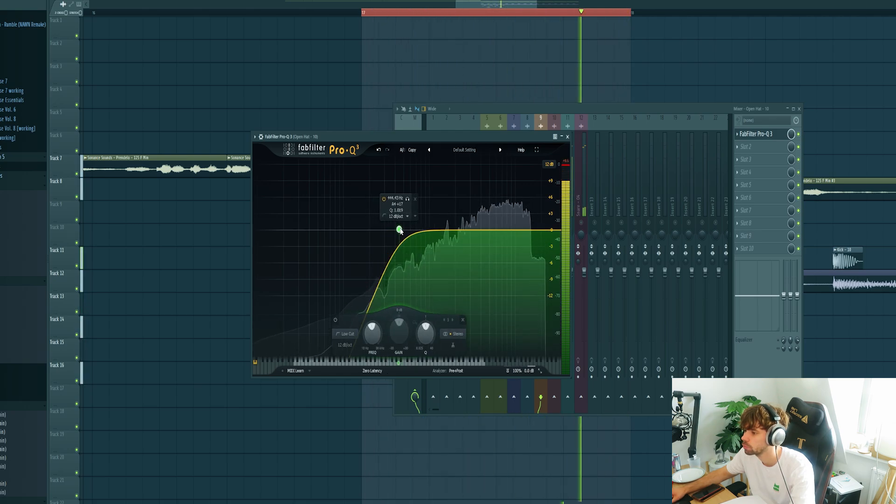
left_click(568, 137)
Step: Unmute the kick and closed hat tracks, trim the open hat's volume and lower the closed hat's fader
left_click(528, 223)
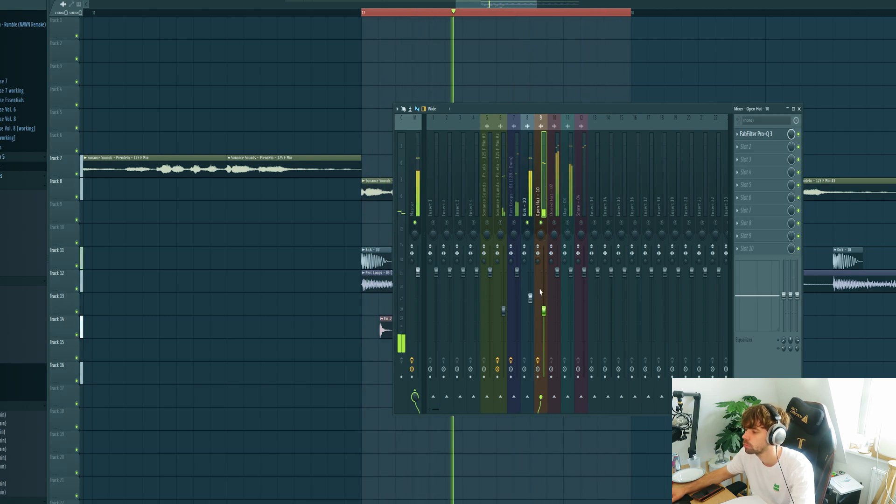
scroll(541, 294, "down", 2)
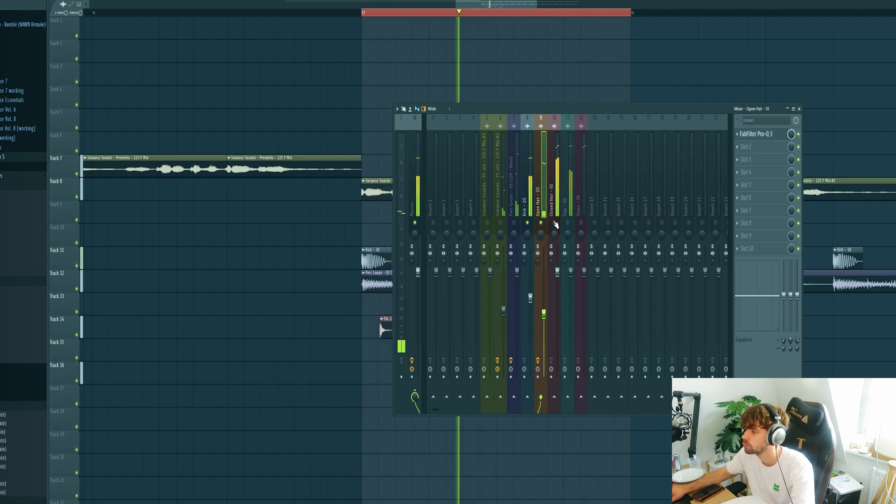
left_click_drag(557, 271, 558, 311)
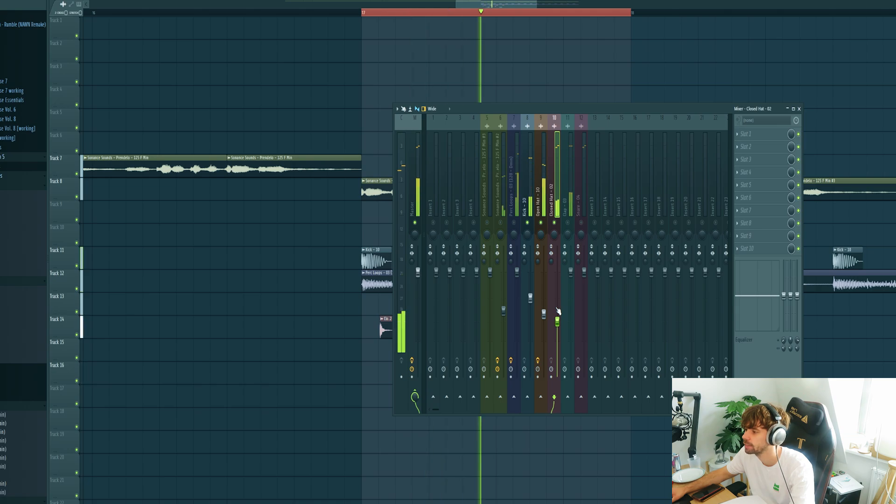
Step: Unmute the snare and clap mixer tracks and lower both faders during playback
left_click(581, 223)
left_click_drag(585, 275, 585, 336)
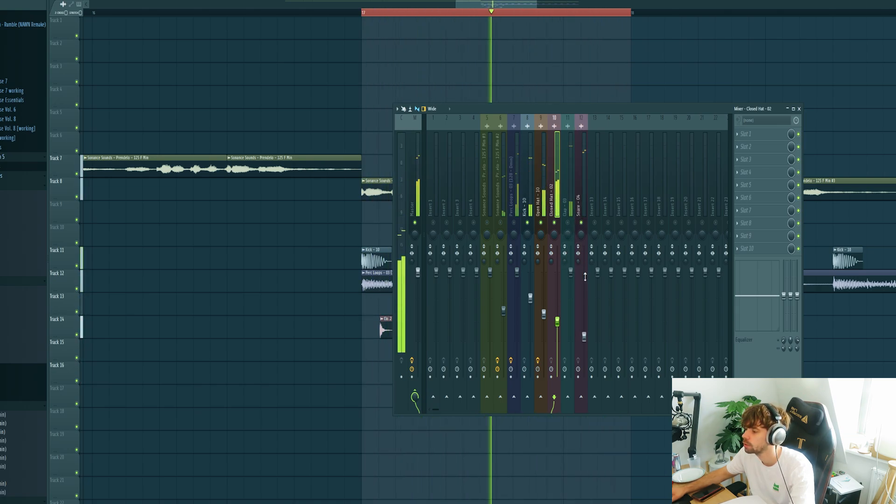
left_click_drag(583, 275, 583, 271)
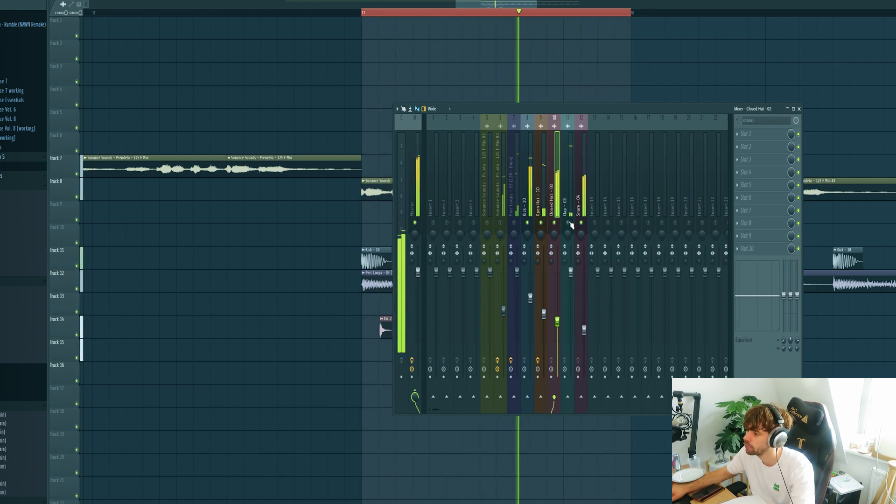
left_click_drag(570, 271, 574, 279)
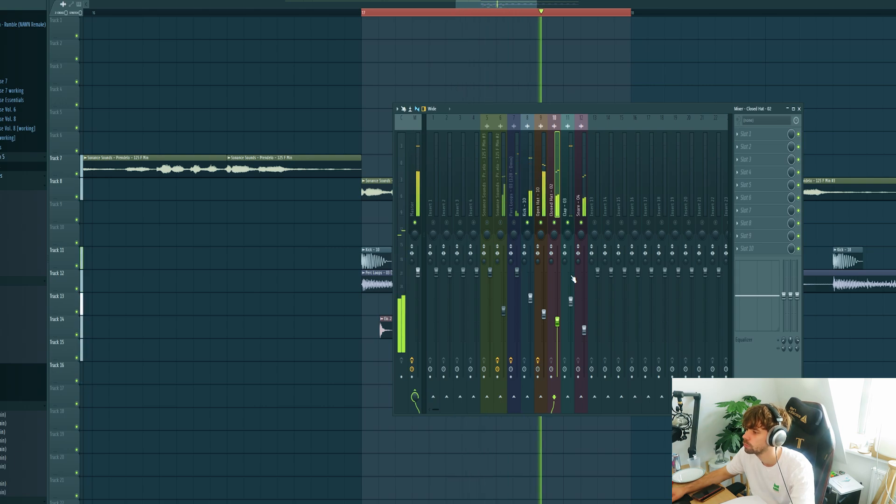
scroll(573, 278, "down", 1)
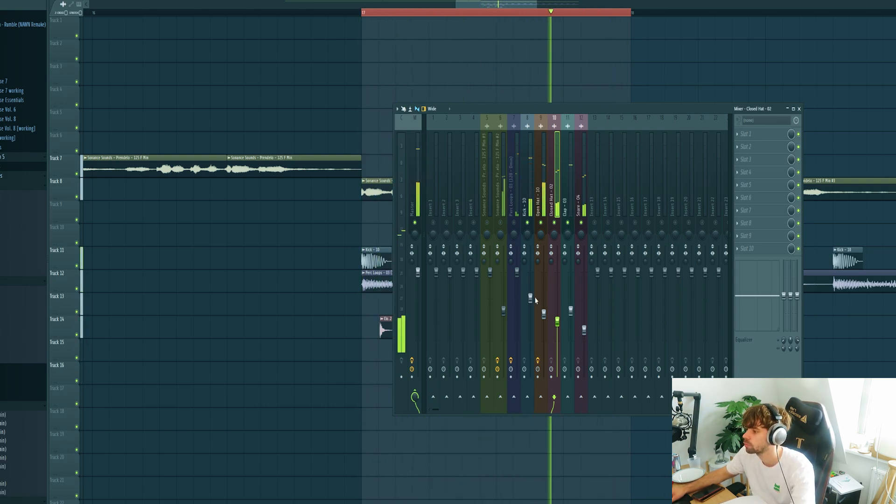
Step: Bring the vocal chop and perc loop tracks back in and lower both faders during playback
left_click(499, 286)
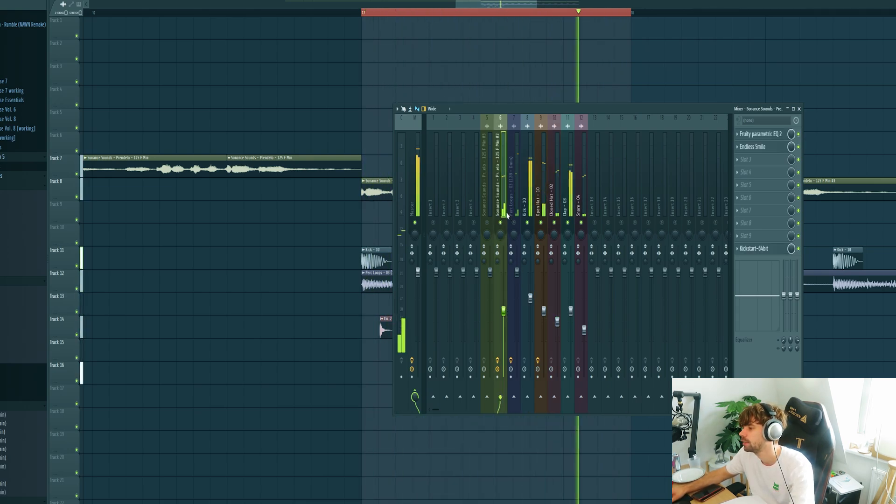
left_click_drag(504, 284, 503, 295)
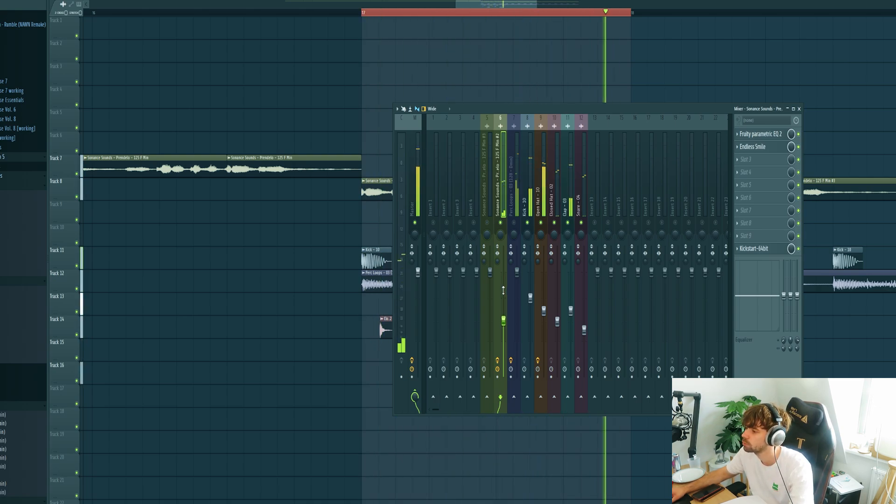
key("space")
left_click(518, 183)
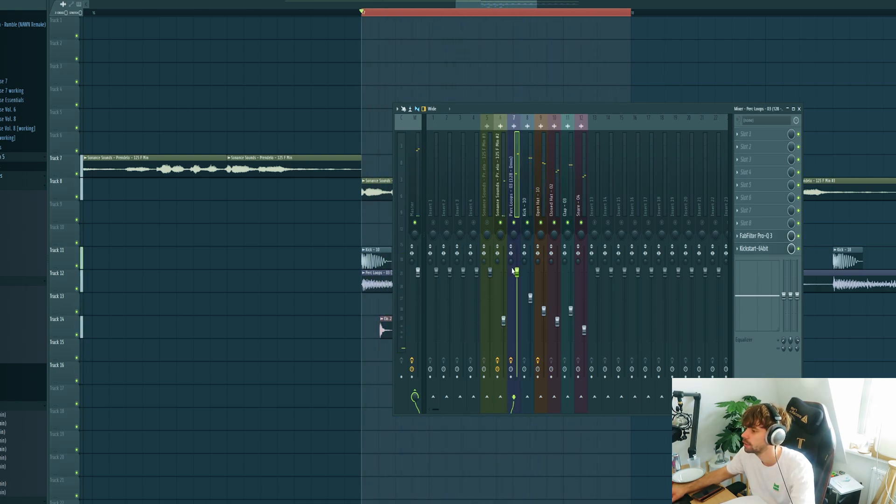
key("space")
left_click_drag(517, 273, 515, 288)
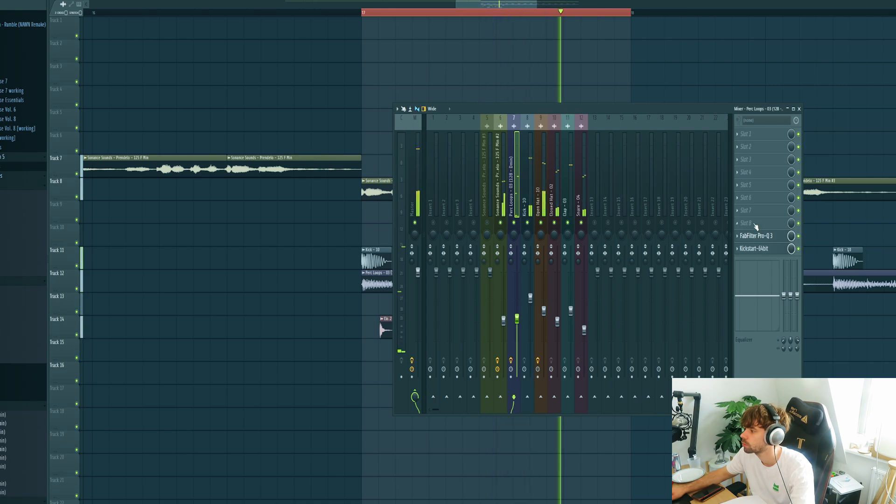
Step: Move FabFilter Pro-Q 3 to the perc loop track's first effect slot and adjust its EQ curve
left_click_drag(755, 236, 751, 135)
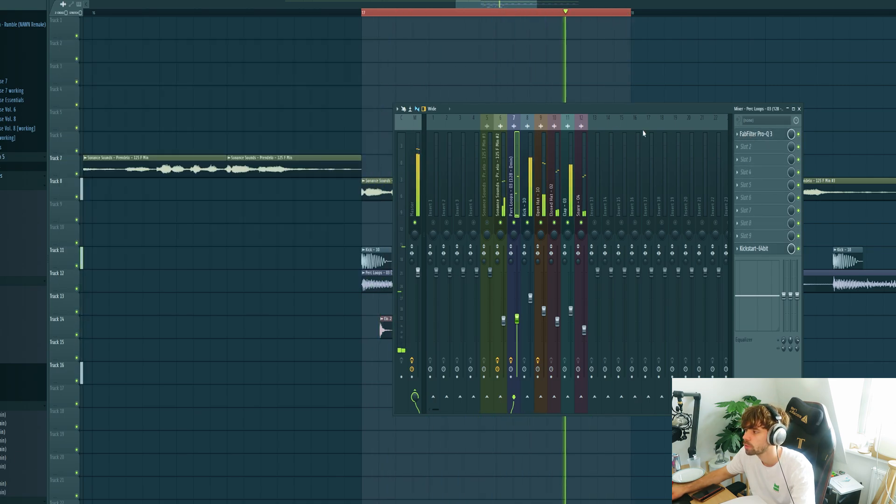
left_click(764, 134)
left_click_drag(215, 51, 527, 150)
left_click_drag(506, 240, 494, 271)
left_click_drag(632, 241, 614, 220)
left_click(687, 147)
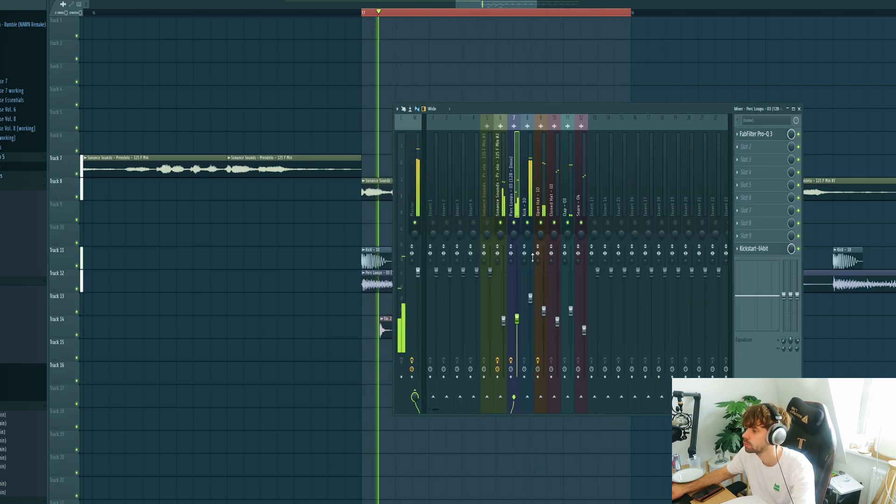
Step: Route the perc loop, hats, clap and snare tracks to mixer insert 13 and name it DRUMBUSS
left_click(583, 201)
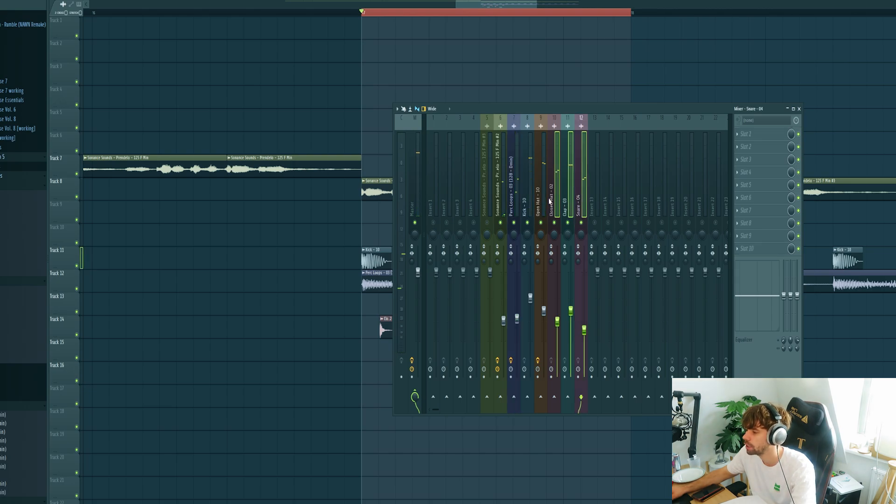
left_click(514, 223)
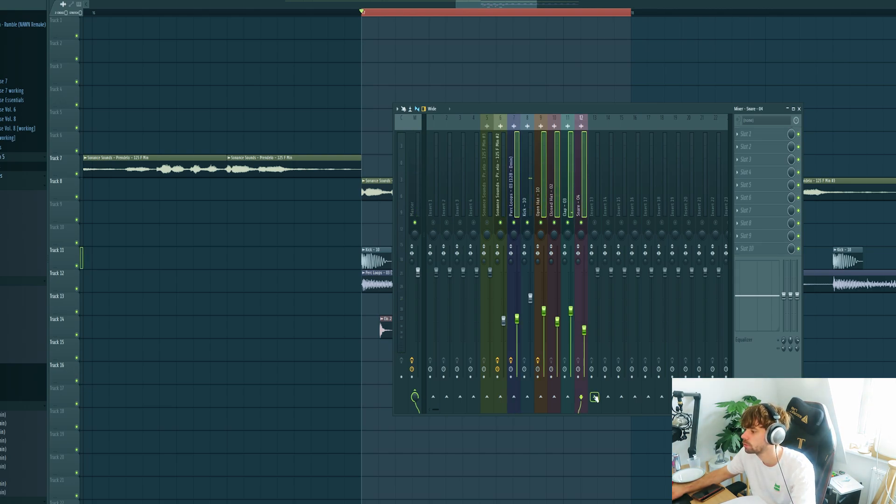
right_click(597, 117)
left_click(625, 126)
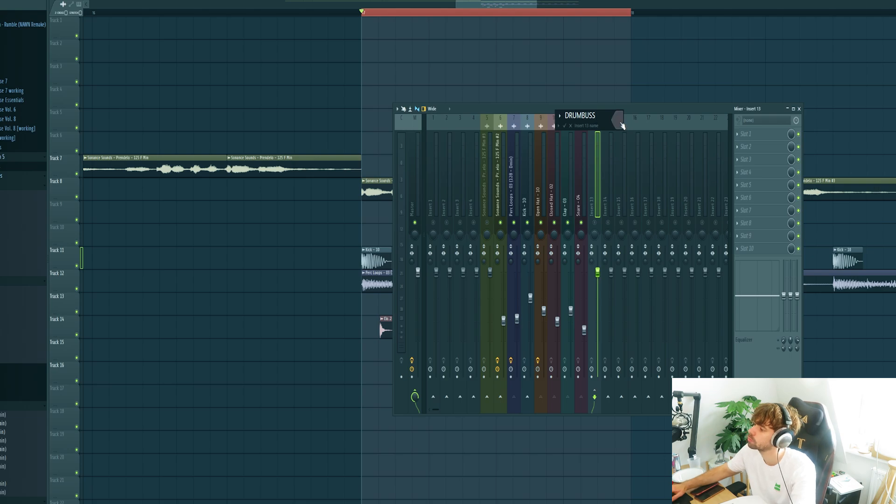
key("Return")
Step: Insert BitterSweet v3 on the DRUMBUSS track and adjust its Sweet/Bitter dial during playback
left_click(754, 134)
mouse_move(758, 140)
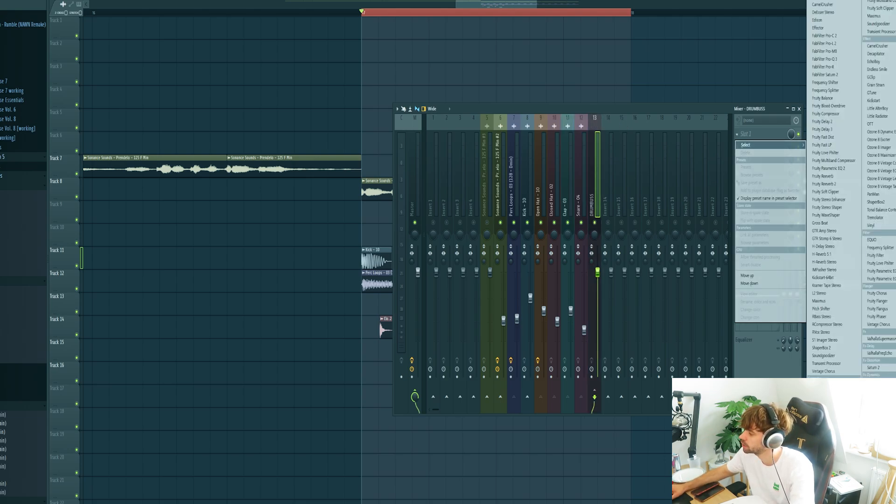
left_click(823, 1)
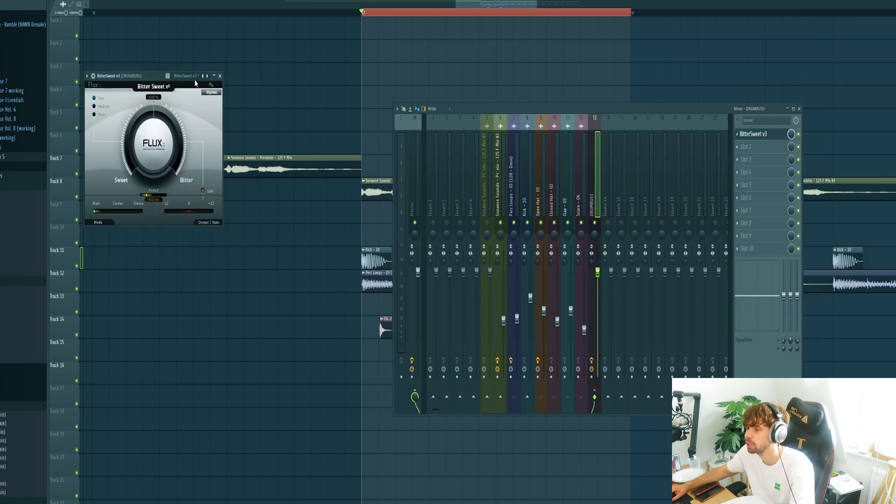
left_click_drag(151, 77, 704, 213)
key("space")
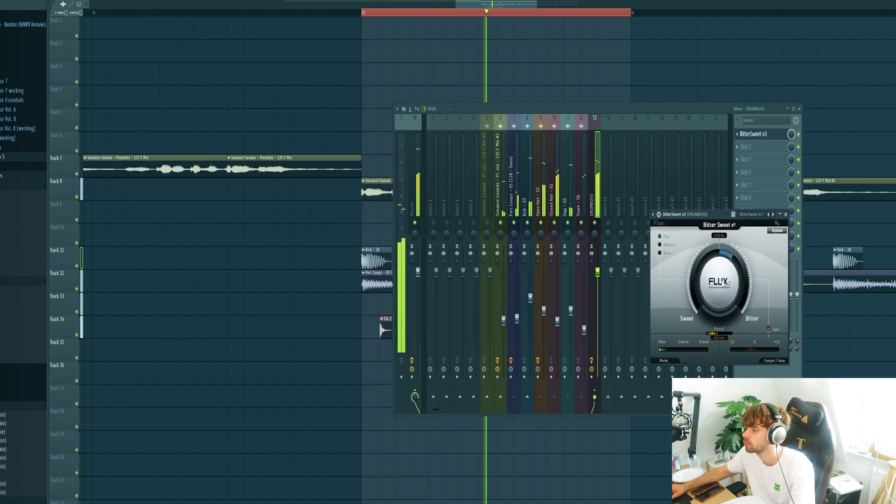
left_click_drag(717, 271, 719, 288)
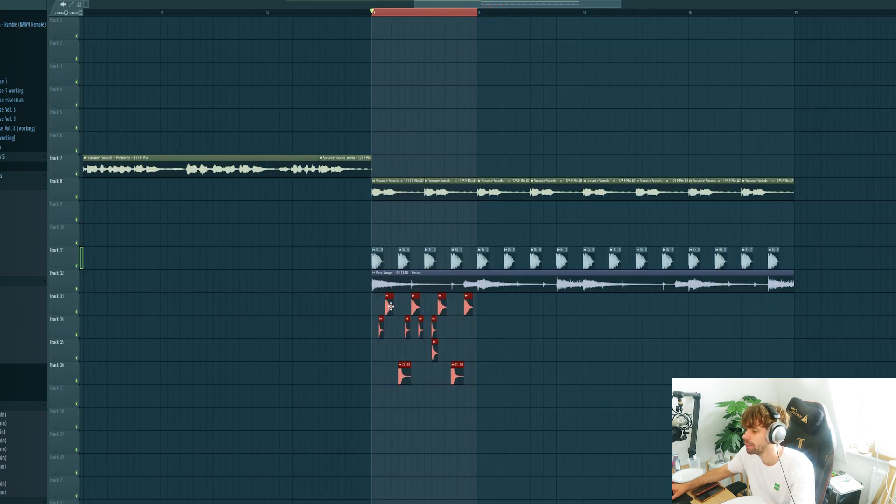
Step: Duplicate the hat, snare and clap clips on Tracks 13 to 16 across the drop and clear the loop selection
left_click_drag(391, 306, 707, 312)
left_click(719, 338, "ctrl")
scroll(718, 337, "down", 1)
scroll(700, 355, "up", 1)
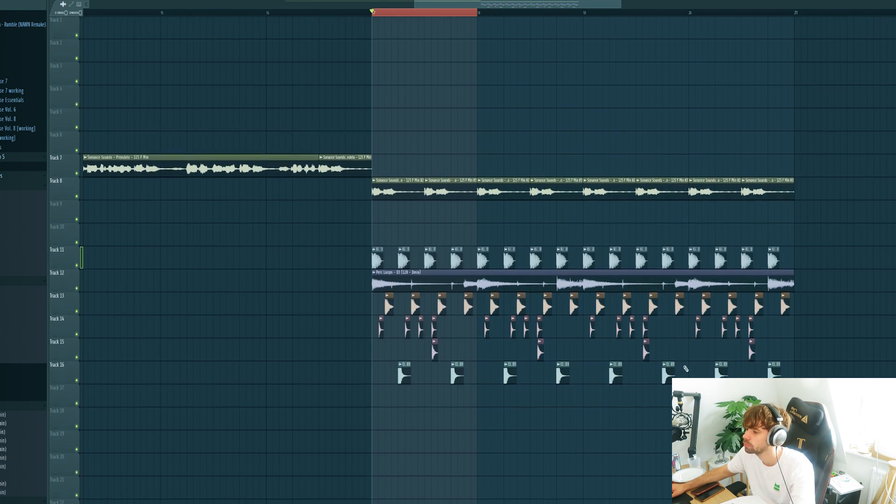
left_click(477, 16, "ctrl")
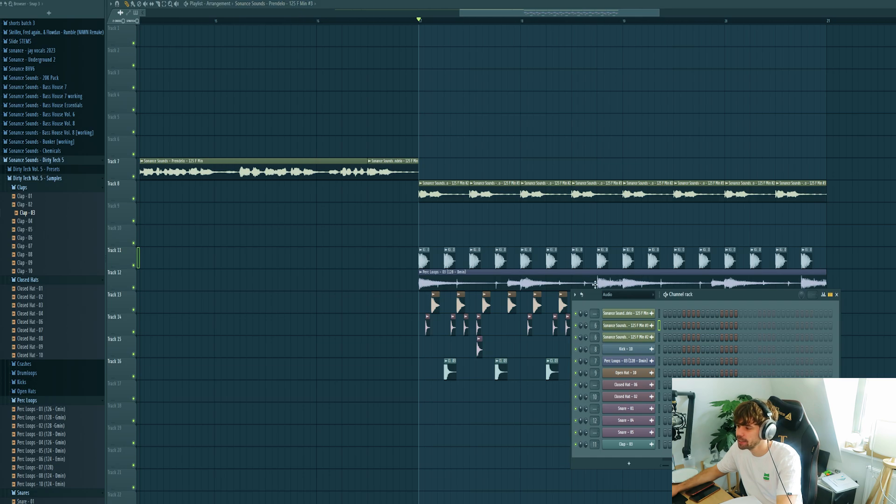
Step: Add a Serum instrument to the Unsorted group of the channel rack
left_click(609, 322)
right_click(623, 314)
mouse_move(667, 376)
left_click(738, 327)
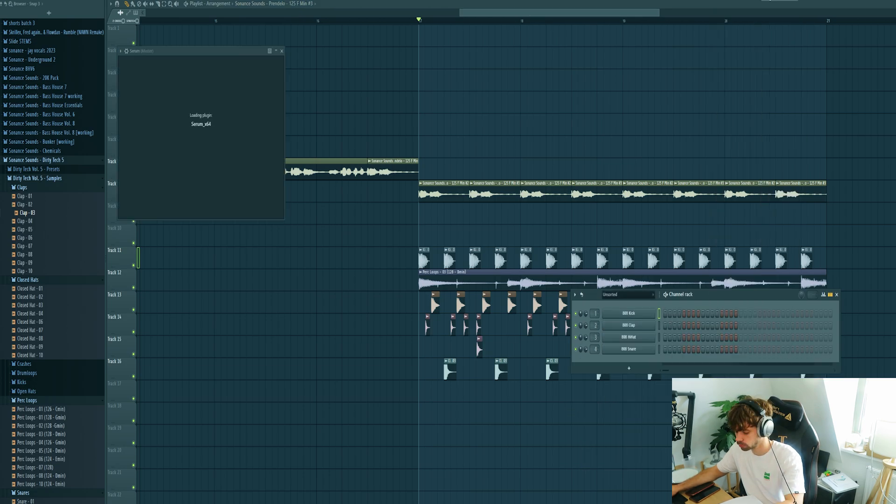
left_click_drag(241, 51, 570, 169)
Step: Load the Bass - Back preset from the Sonance Sounds - Dirty Tech 5 bank into Serum
left_click(594, 180)
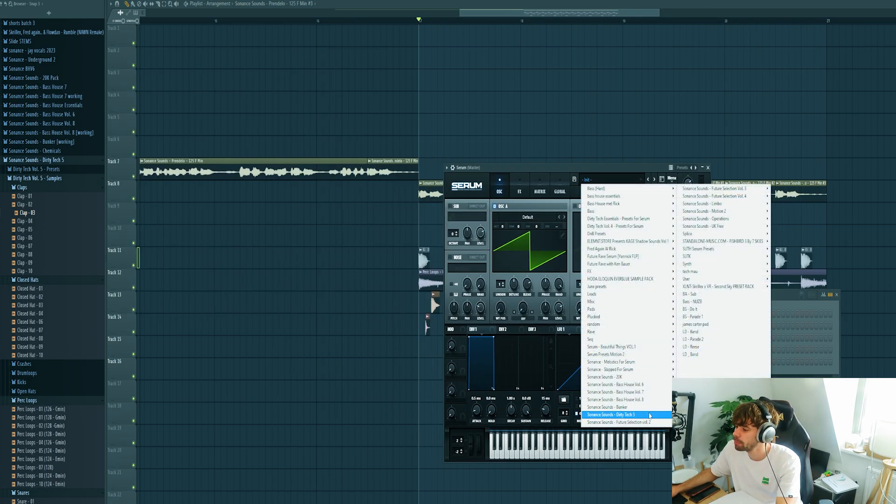
mouse_move(649, 416)
left_click(704, 198)
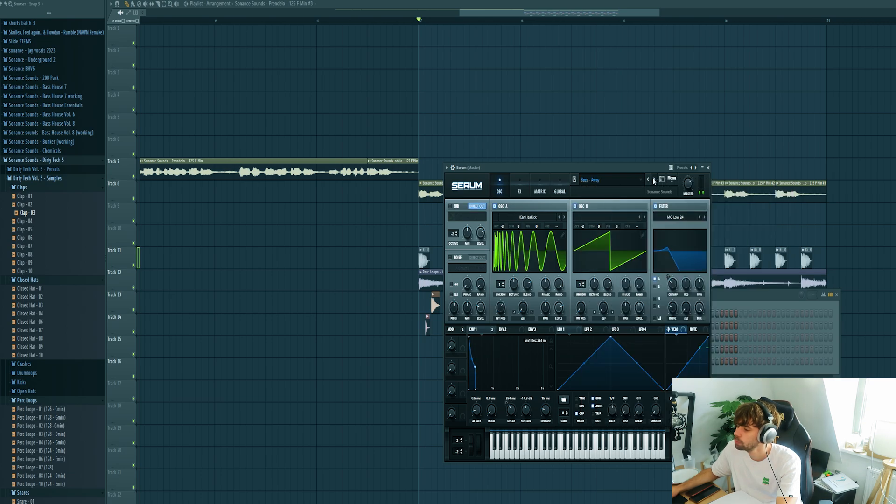
left_click(654, 180)
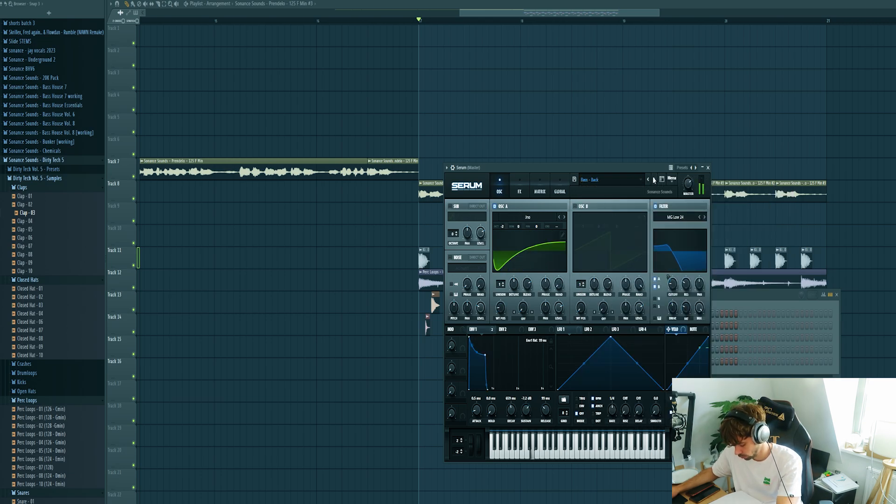
Step: Open the Serum channel in the piano roll
left_click(747, 299)
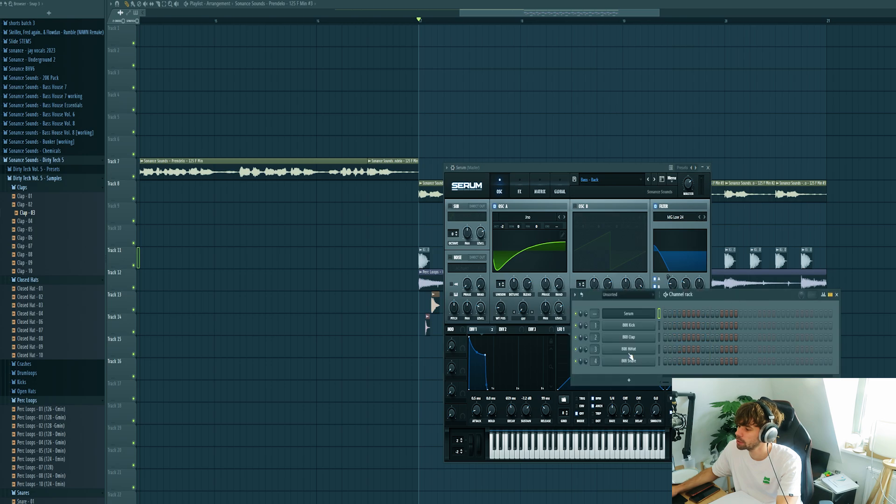
right_click(628, 315)
left_click(675, 315)
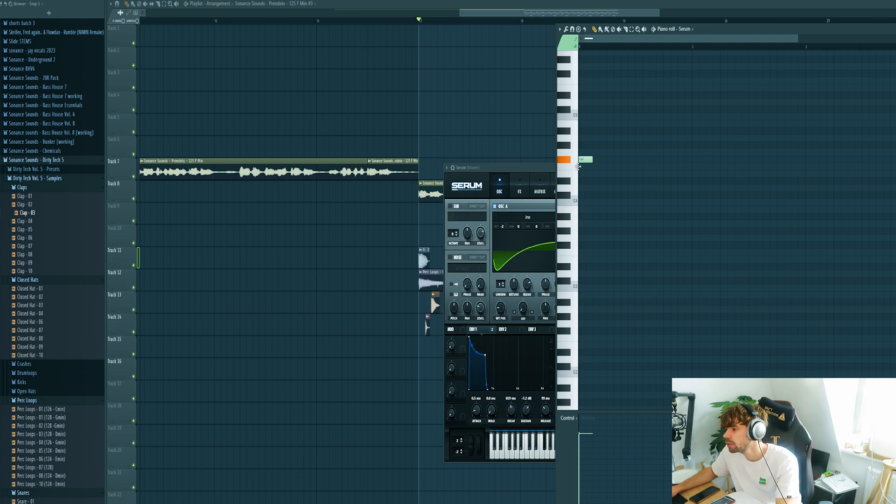
Step: Write a three-note bass riff filling half a bar in the Serum piano roll, the last note a semitone higher, and audition it
scroll(605, 209, "up", 5)
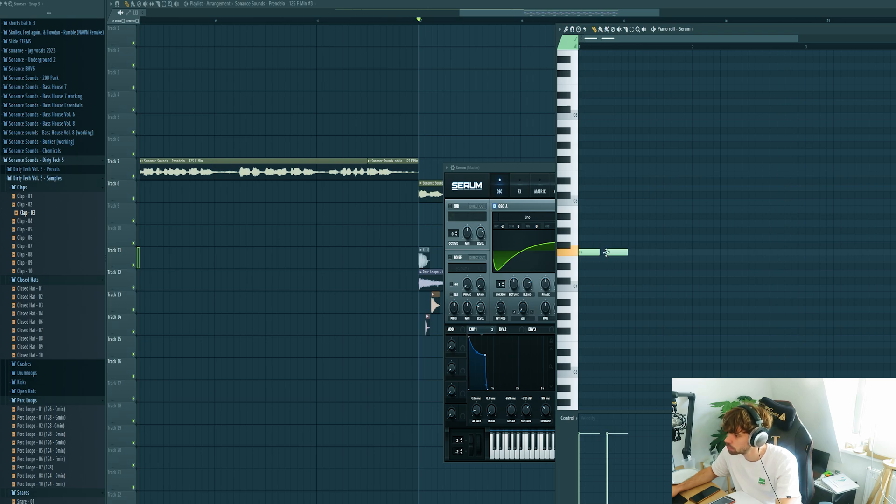
key("ctrl+a")
key("space")
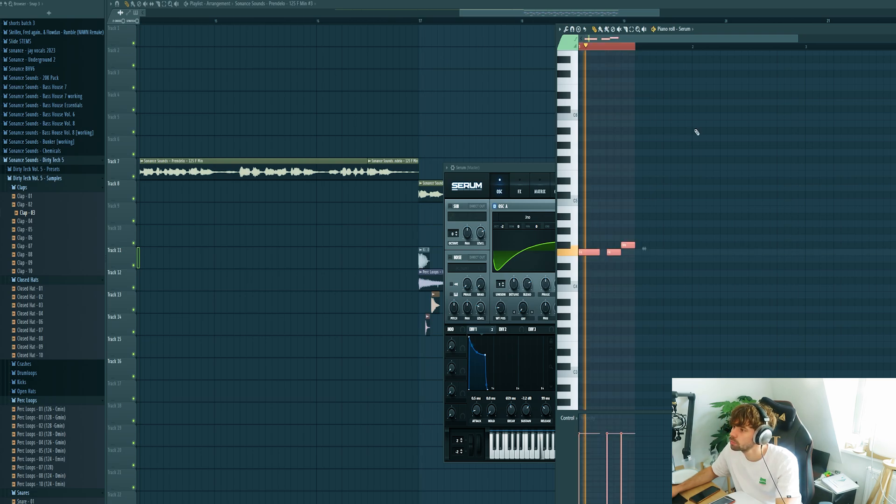
left_click(678, 137, "ctrl")
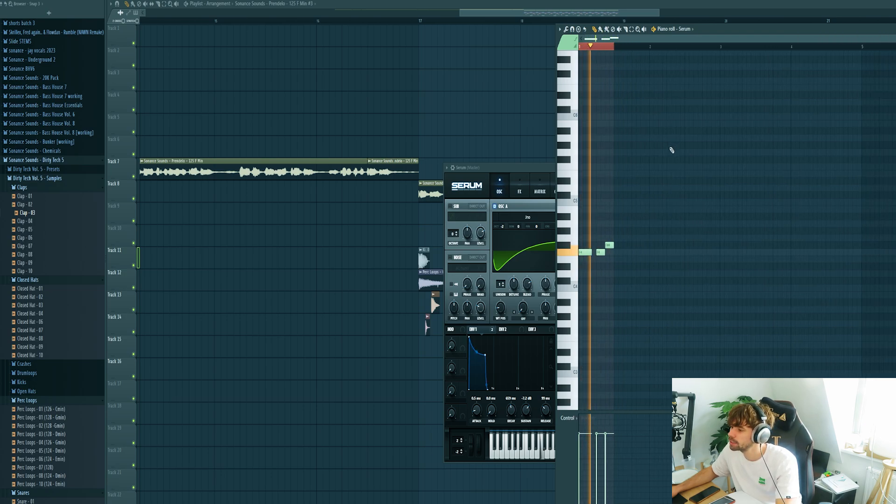
Step: Duplicate the half-bar bass riff until it fills four bars, then select all the notes and audition the loop
key("ctrl+b")
key("ctrl+b")
key("ctrl+b")
key("ctrl+b")
key("ctrl+b")
key("ctrl+b")
key("ctrl+b")
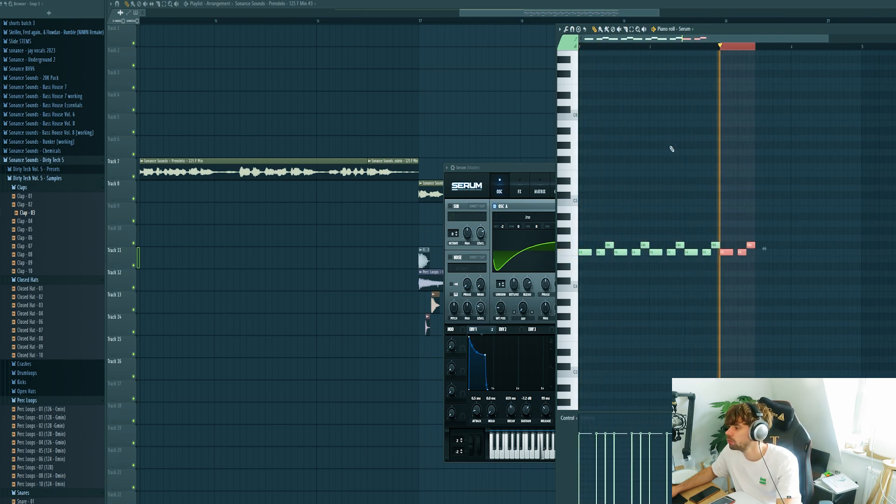
key("ctrl+a")
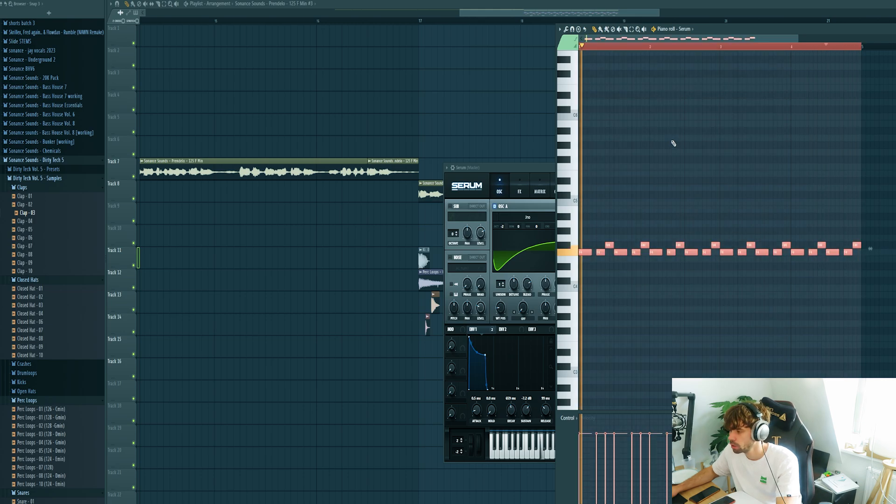
left_click(677, 183, "ctrl")
key("space")
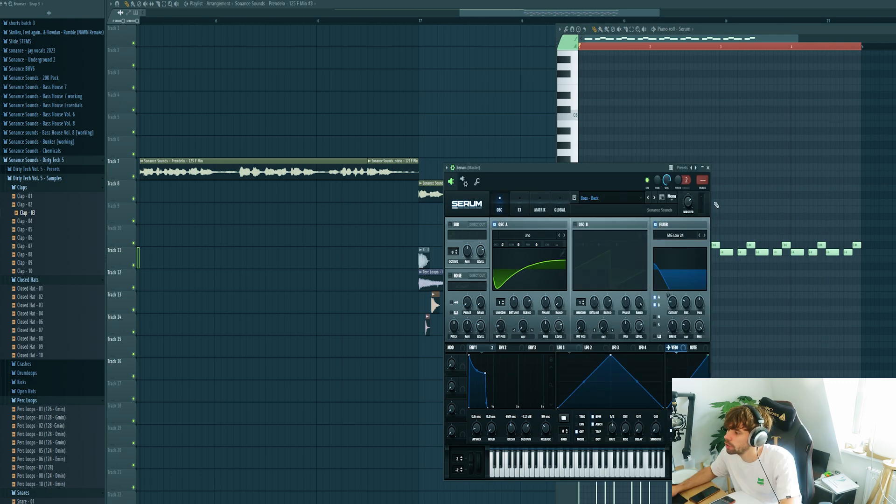
Step: Load Kickstart-64bit into slot 10 of the Serum mixer track
key("F9")
left_click(792, 249)
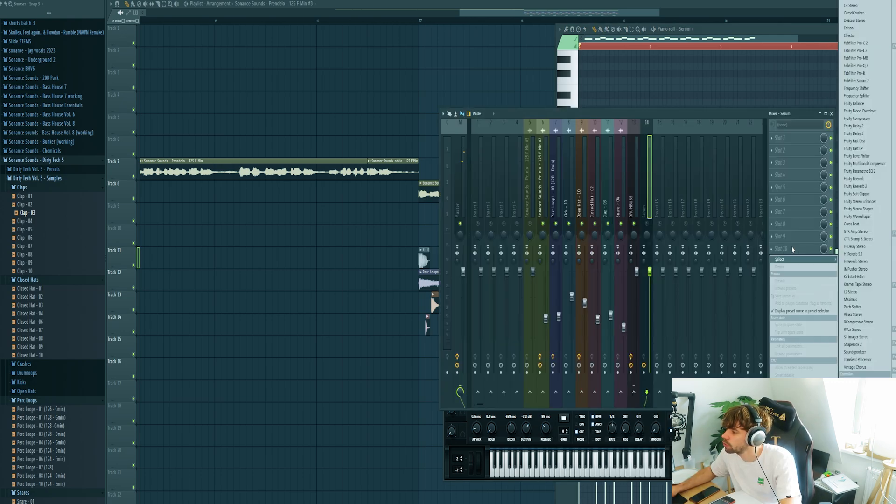
left_click(857, 276)
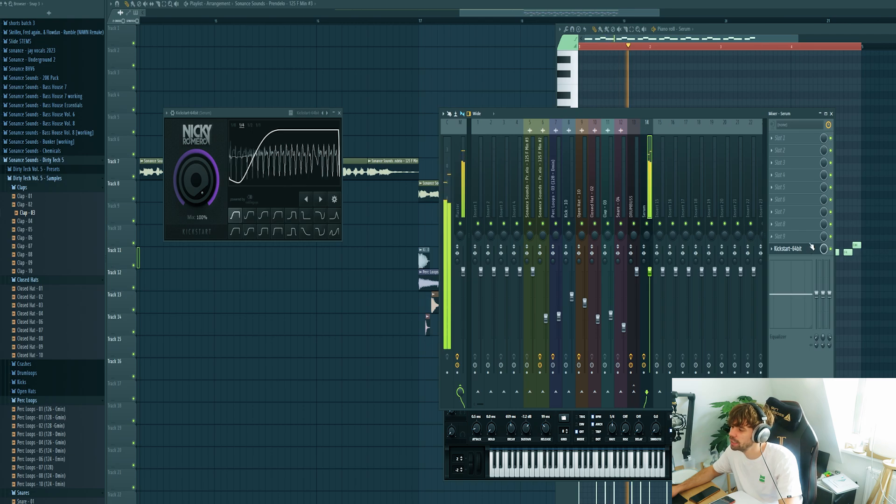
Step: Replace the clip on Track 10 with Pattern 1 from bar 17 and lower the Serum mixer level against the kick
key("F12")
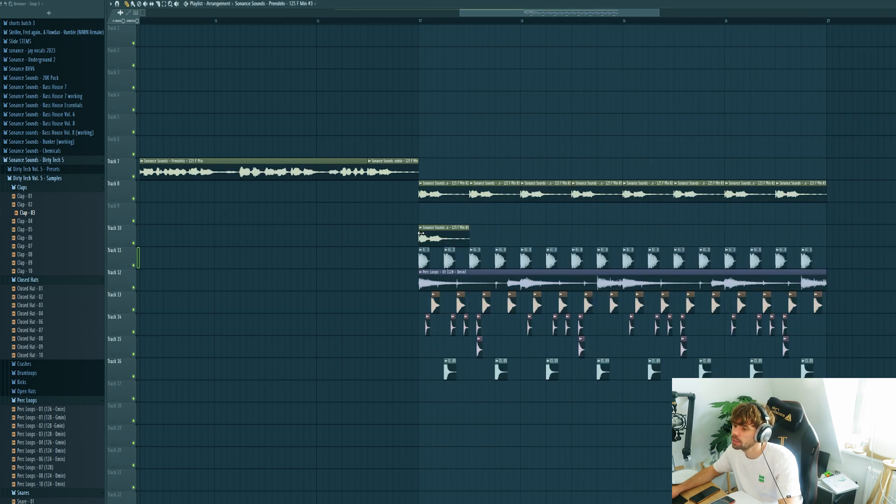
left_click(419, 233)
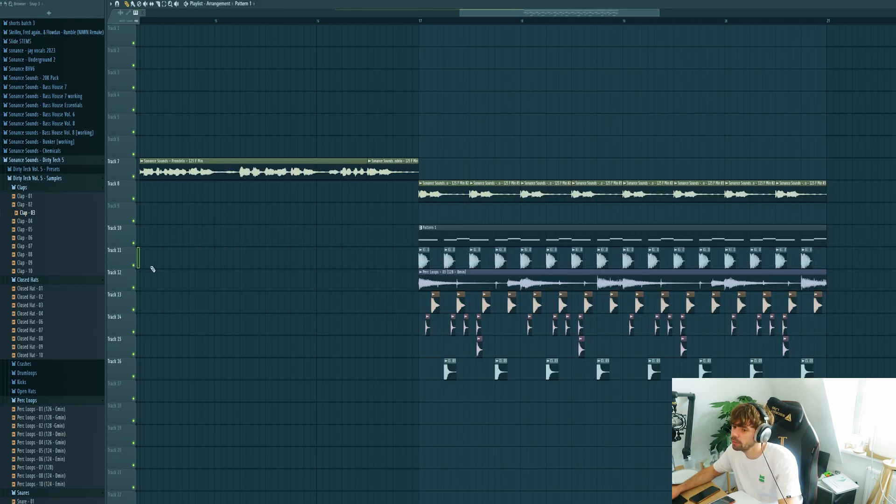
key("F9")
key("space")
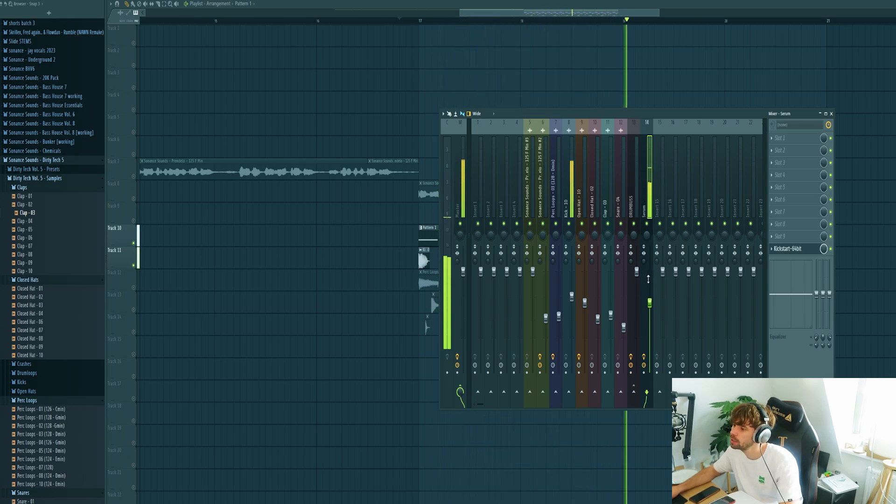
key("F9")
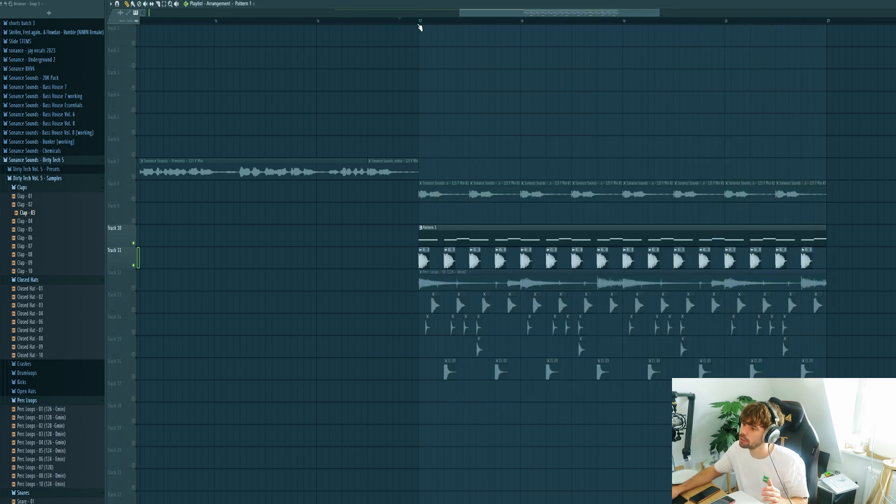
Step: Set the playlist loop over bars 17 to 21 and audition the bass with the kick
left_click_drag(420, 27, 785, 45)
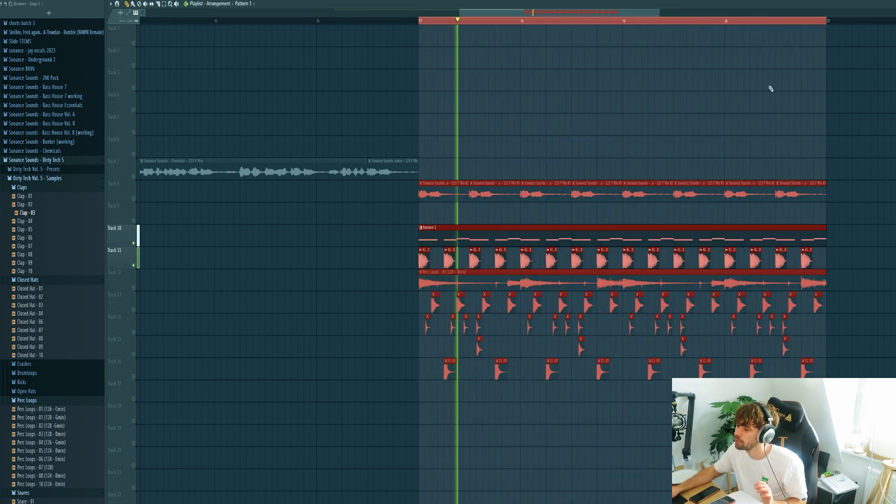
key("F6")
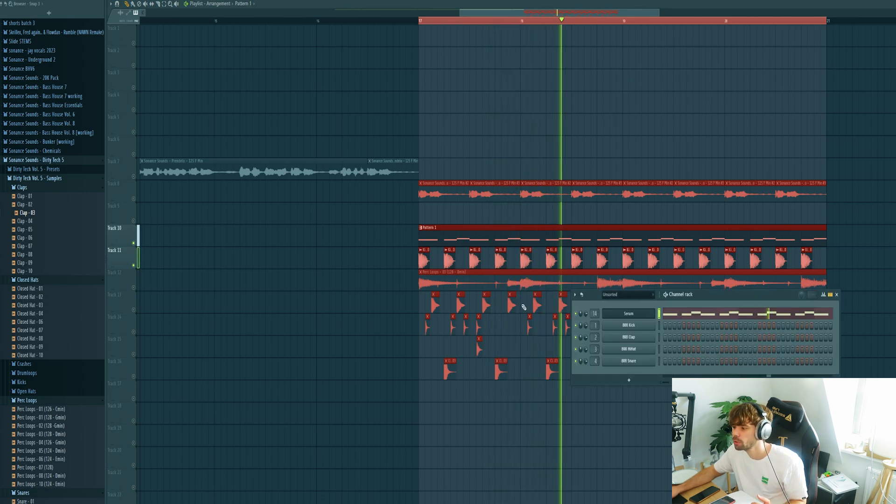
key("space")
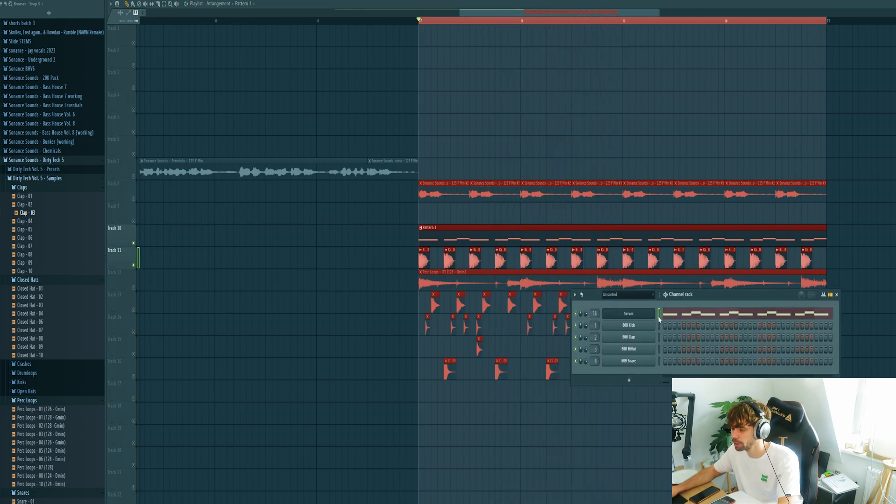
Step: Clone the Serum channel and load the Stab - Shakira 2 preset from the Sonance Sounds - Dirty Tech 5 bank
left_click(651, 316)
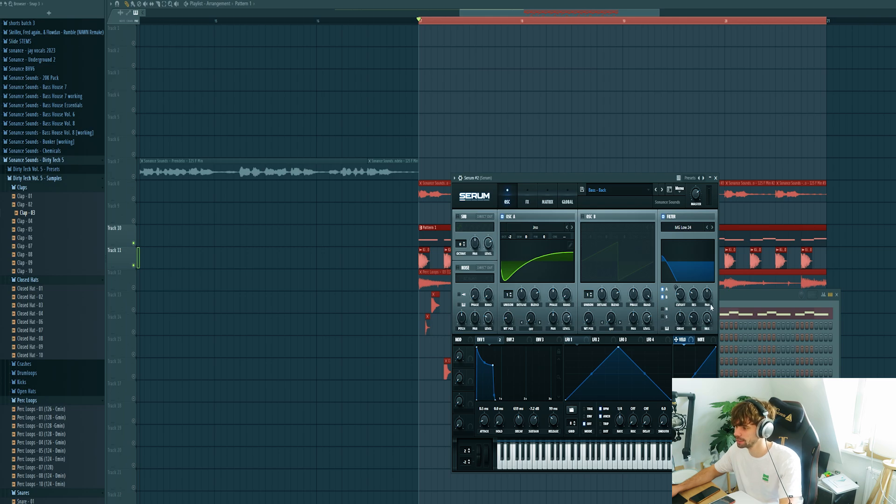
left_click(607, 191)
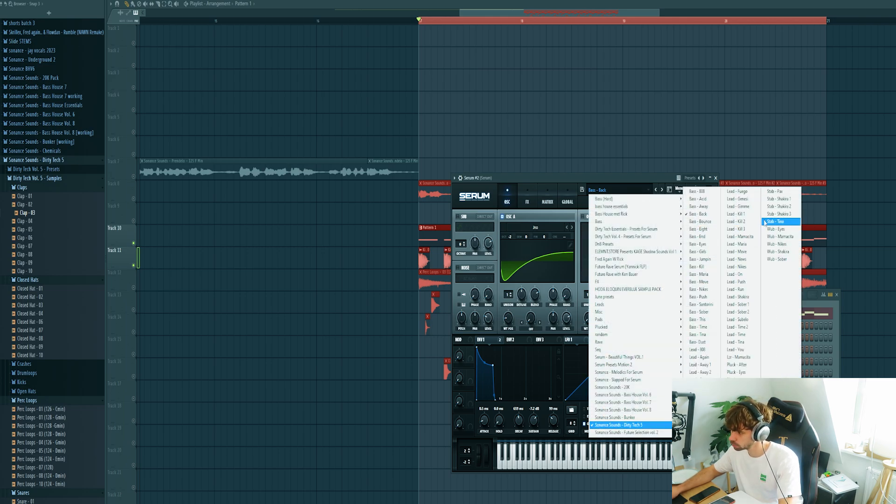
left_click(776, 193)
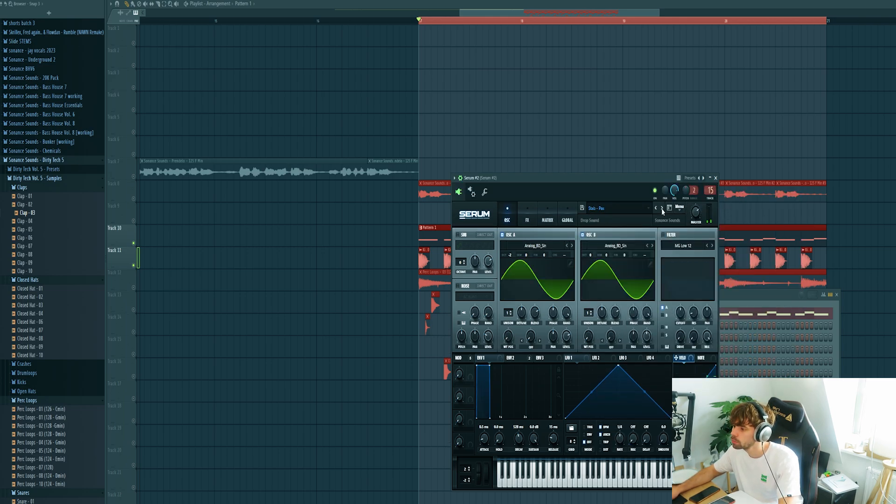
left_click(662, 208)
left_click(662, 208)
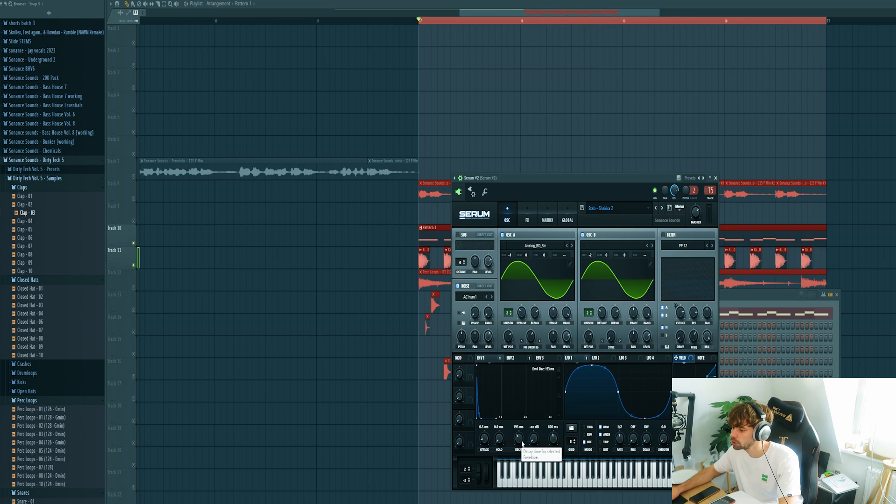
Step: Place one short stab note per bar in the Serum #2 piano roll, matching each bar's first raised bass note, and audition it
left_click(766, 293)
right_click(633, 329)
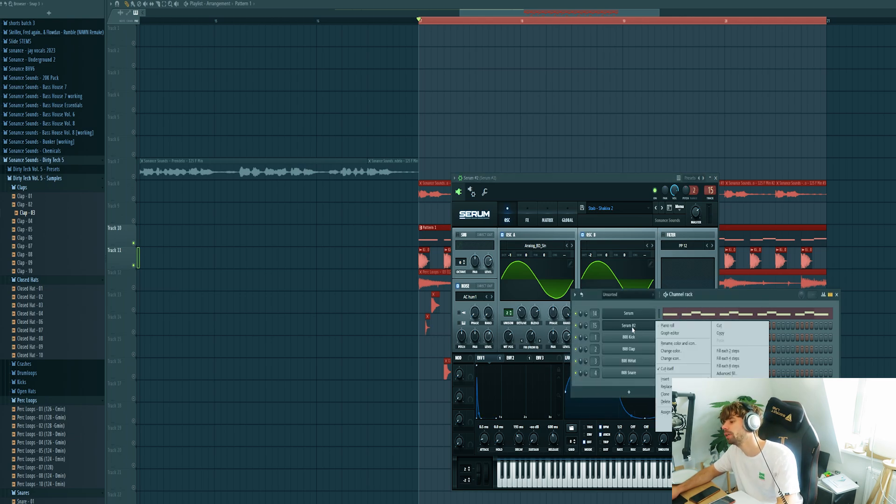
left_click(668, 326)
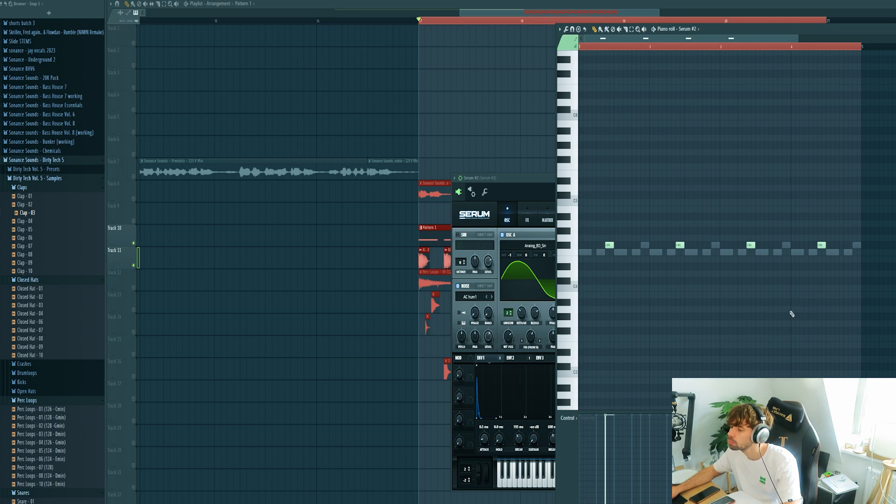
key("space")
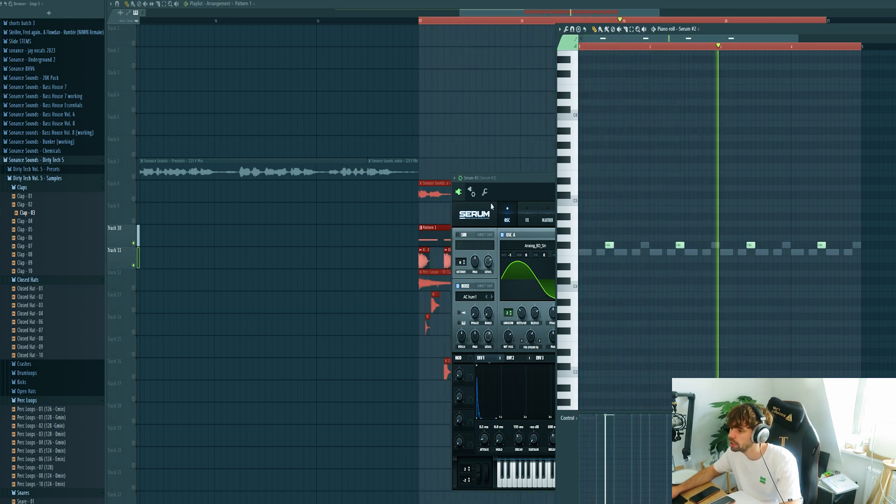
Step: Load Kickstart-64bit into slot 10 of the Serum #2 mixer track
left_click_drag(469, 178, 416, 211)
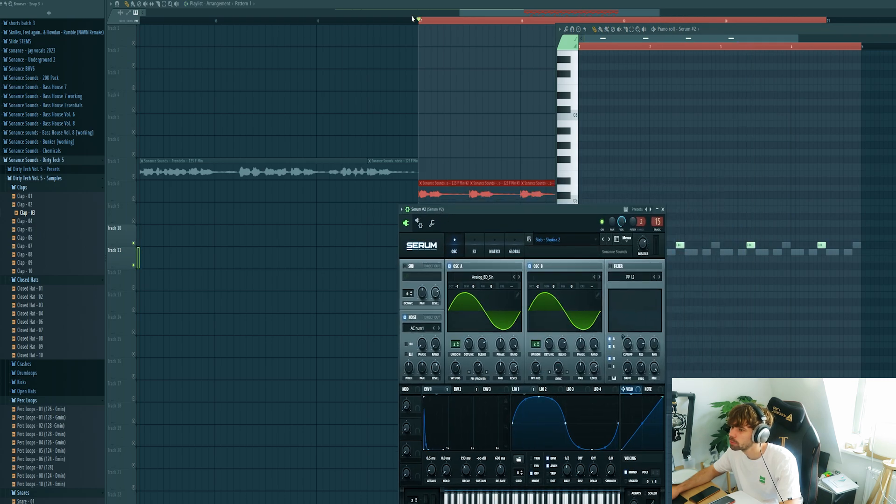
key("F9")
left_click(779, 251)
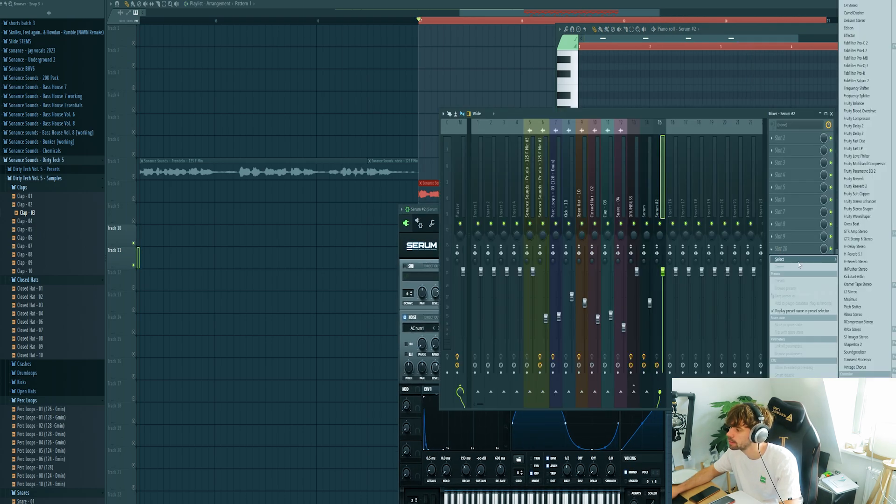
left_click(859, 276)
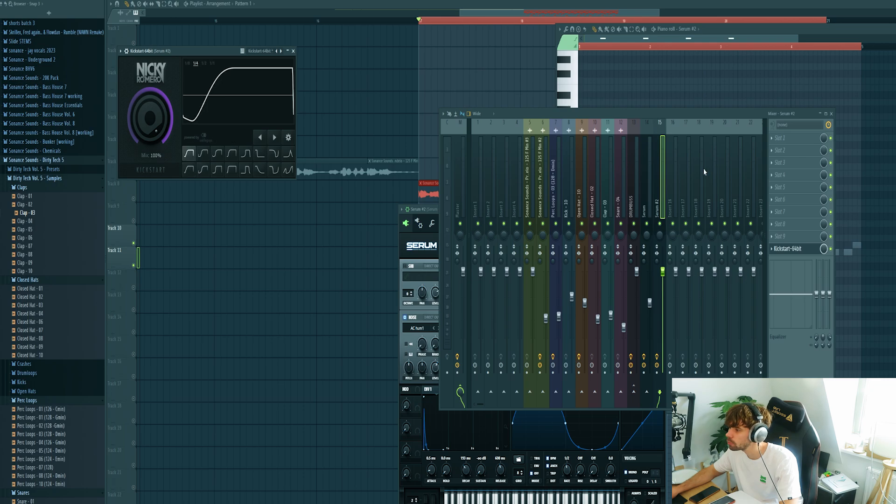
Step: Add FabFilter Pro-Q 3 to slot 1 of the Serum #2 track with a 24 dB/oct low cut at about 190 Hz
left_click(780, 139)
left_click(857, 66)
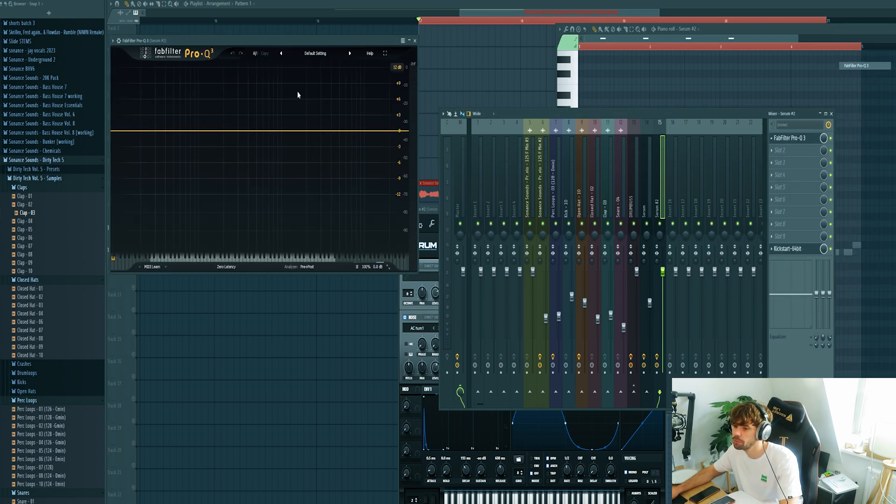
left_click(204, 133)
right_click(205, 133)
mouse_move(225, 168)
left_click(275, 185)
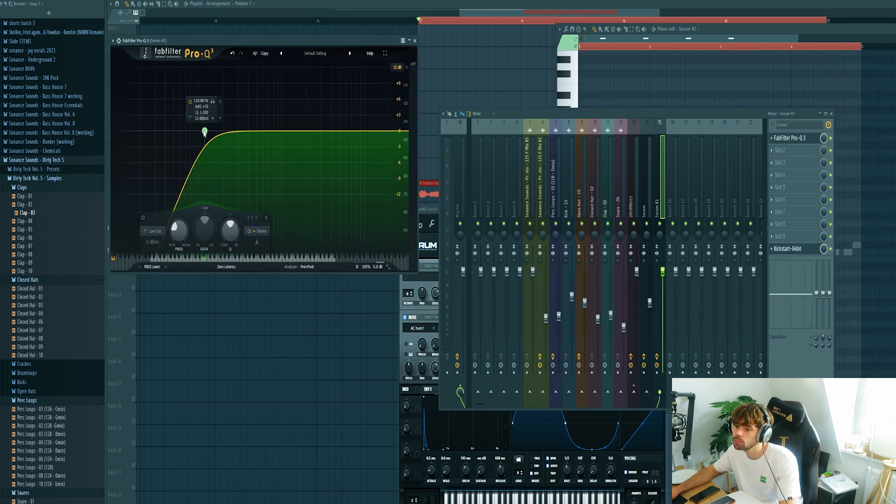
key("space")
left_click_drag(205, 132, 222, 133)
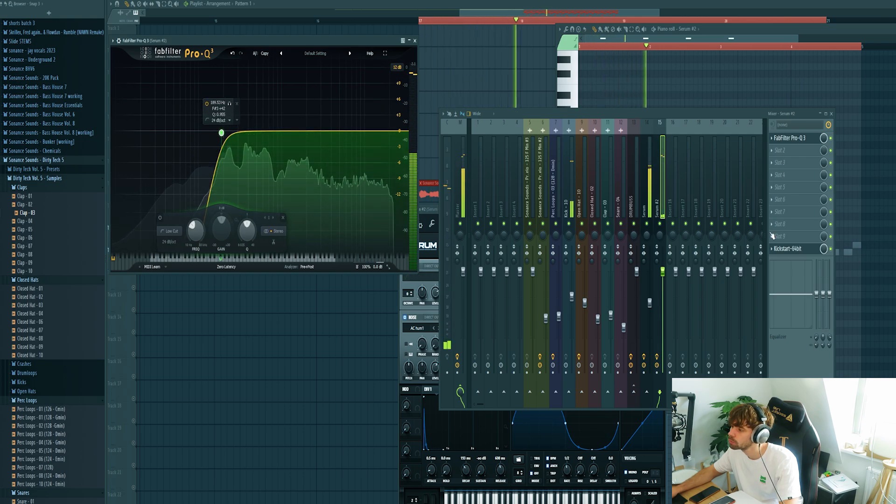
Step: Add CamelCrusher to slot 2 of the Serum #2 track and lower the track's fader
left_click(804, 154)
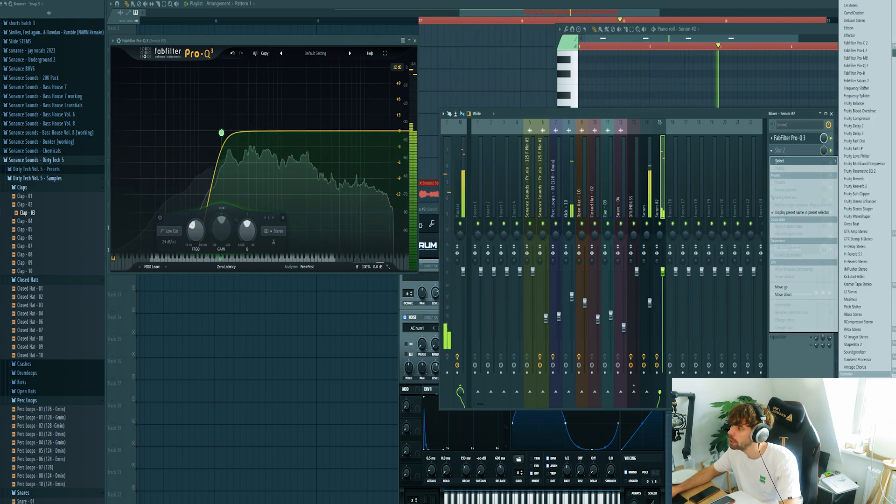
left_click(854, 12)
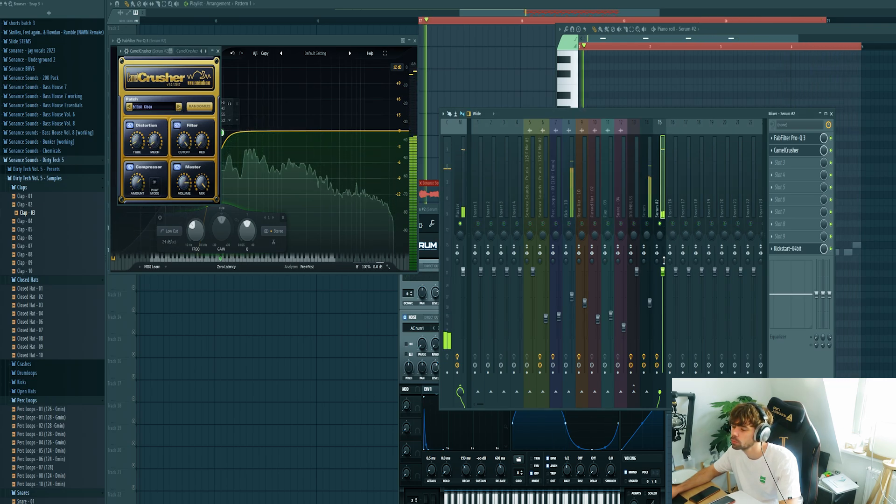
left_click_drag(664, 260, 660, 278)
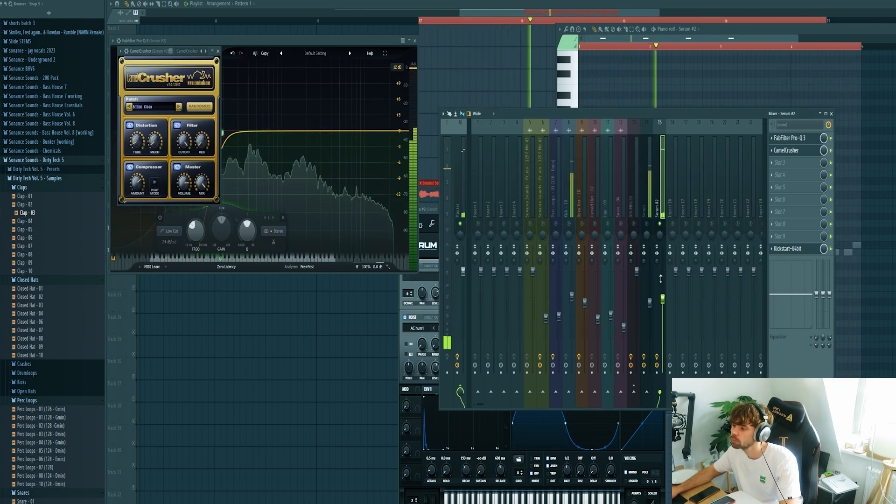
scroll(661, 279, "down", 2)
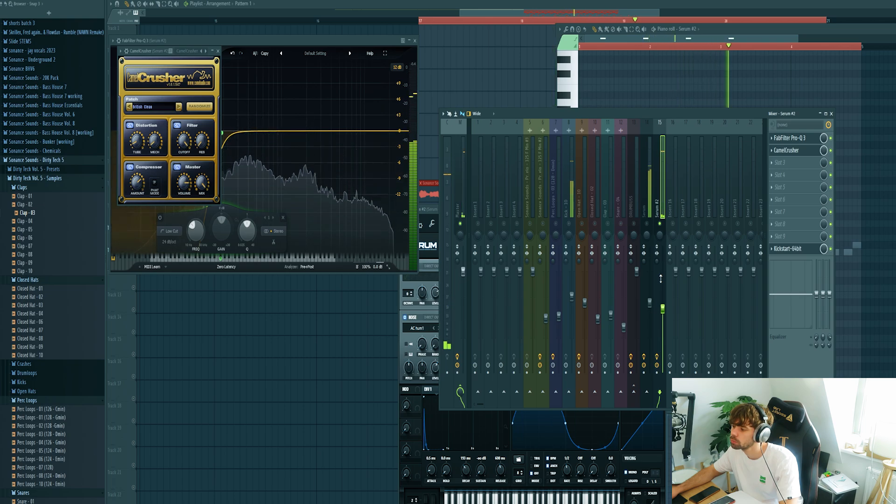
Step: Open the effects of Serum #2 and check the mix amounts of its delay and reverb
left_click_drag(589, 114, 832, 195)
left_click(476, 245)
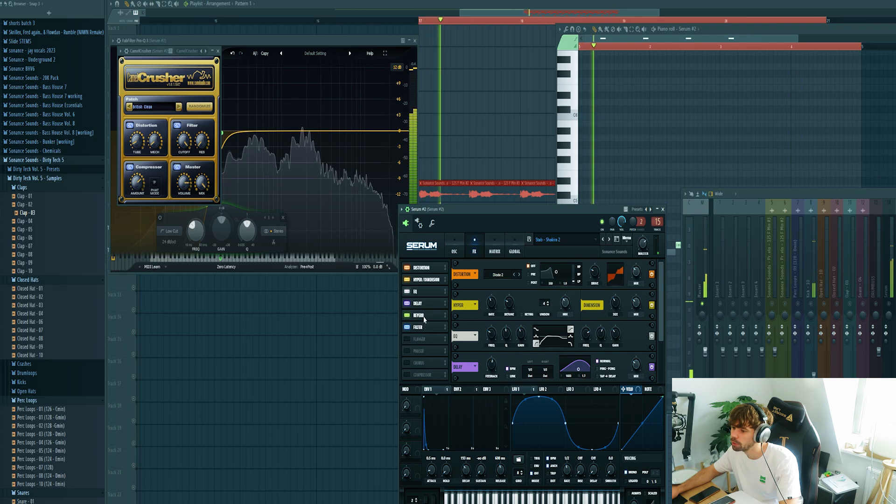
left_click(425, 304)
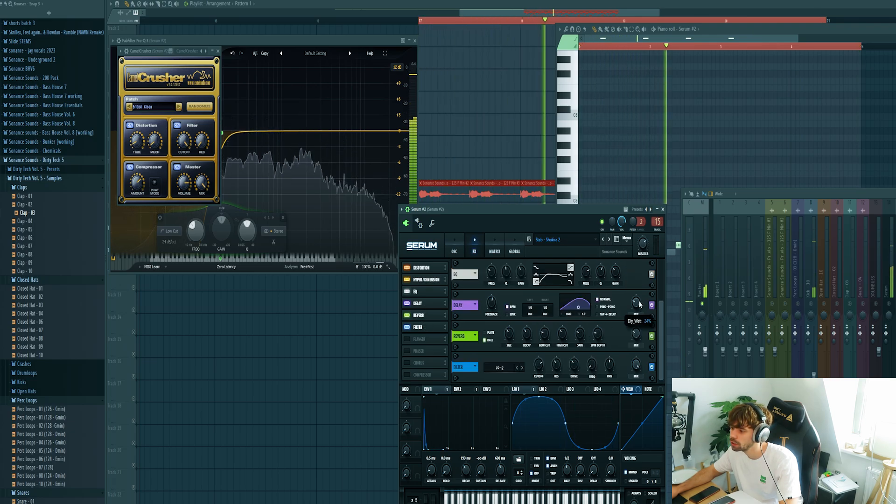
mouse_move(637, 338)
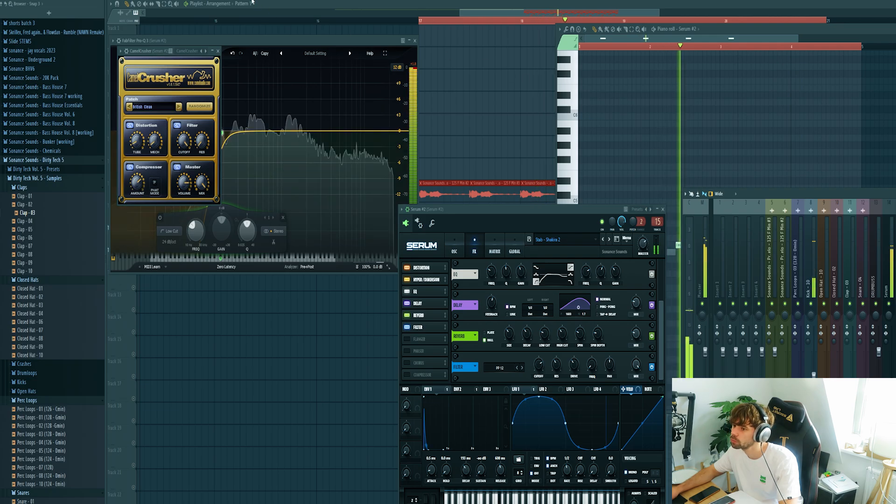
Step: Clone the Serum #2 channel and switch the copy to the Wub - Shakira preset
key("F6")
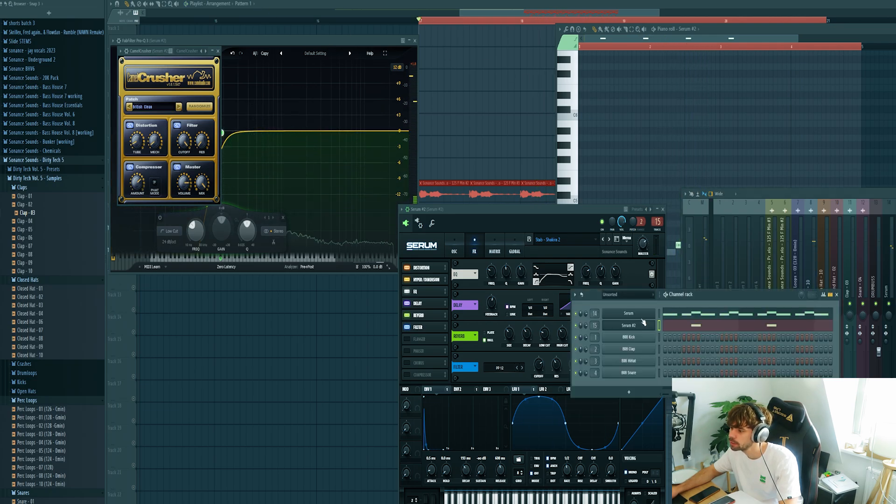
key("alt+c")
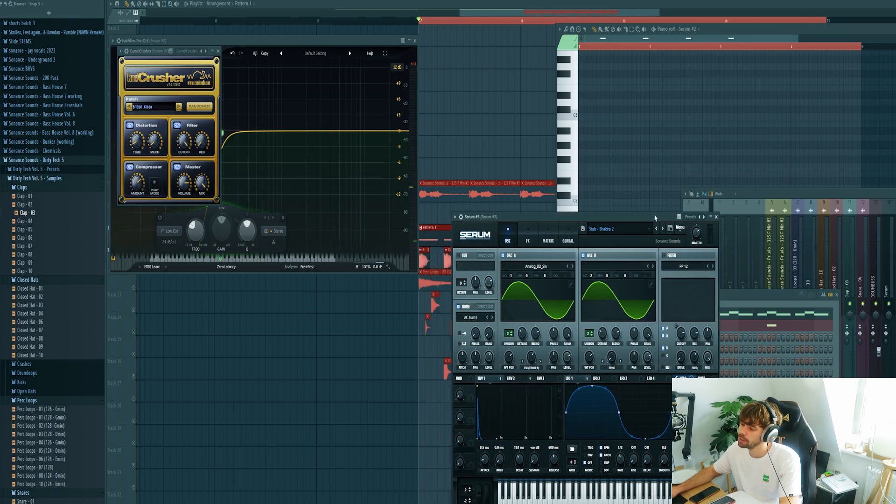
left_click(665, 231)
left_click(665, 231)
left_click(665, 230)
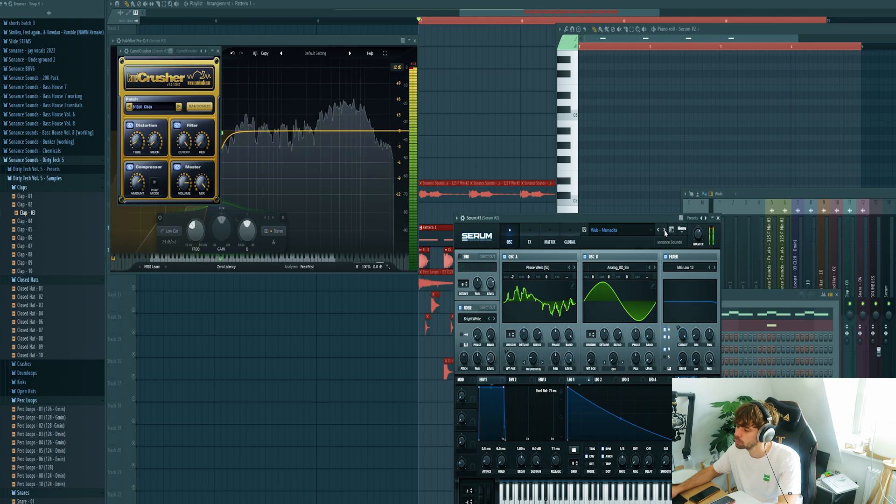
left_click(665, 230)
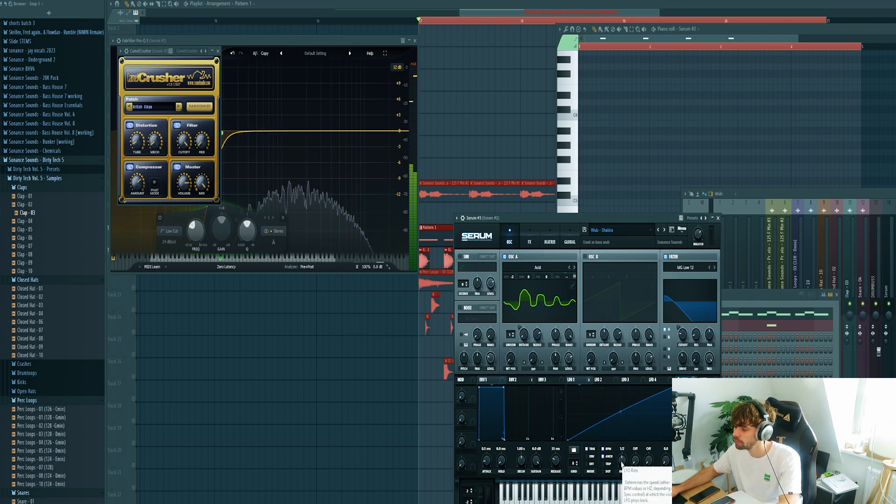
Step: Draw a half-bar note for Serum #3 at the end of bar 4, play it back and open the instrument's channel settings
left_click(744, 297)
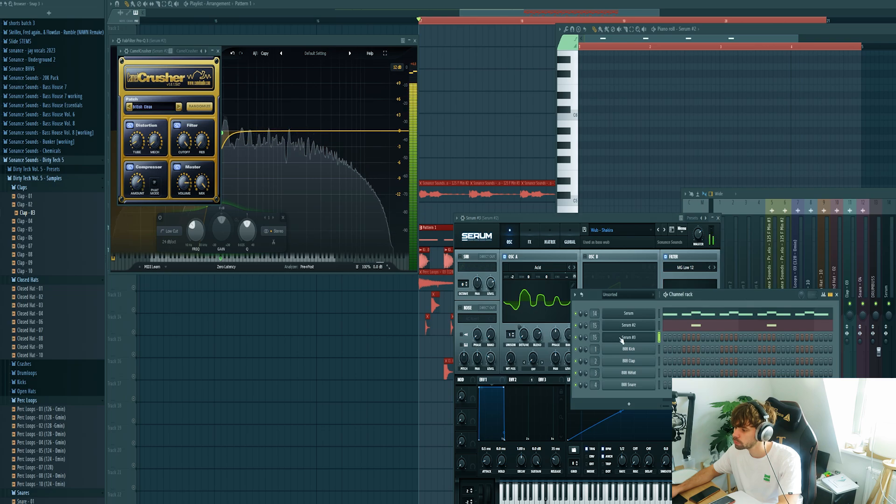
right_click(621, 340)
left_click(667, 338)
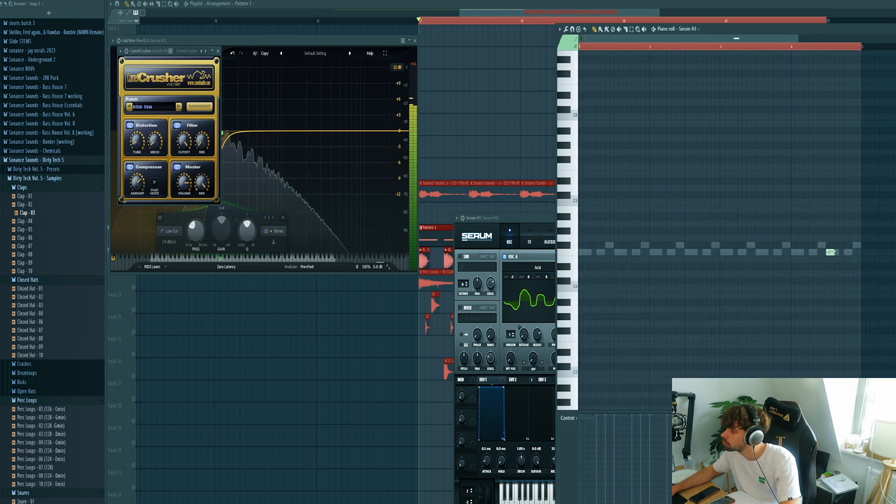
left_click_drag(831, 252, 857, 252)
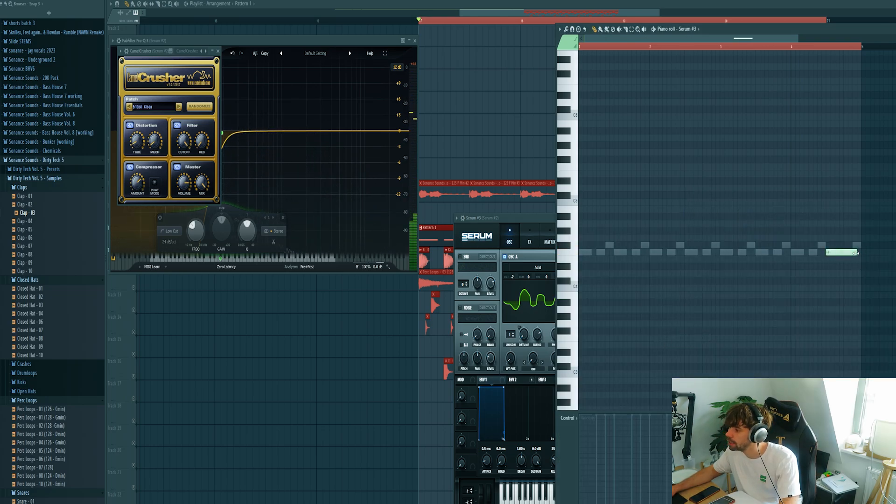
key("space")
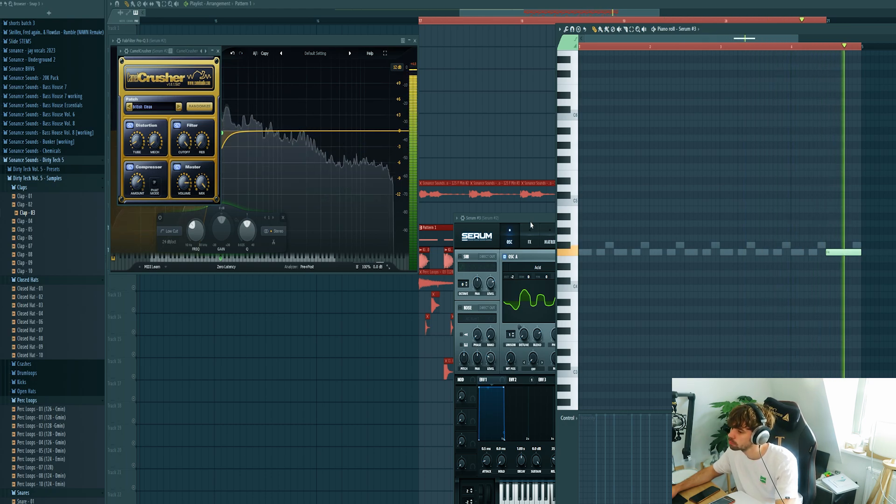
left_click_drag(531, 221, 603, 195)
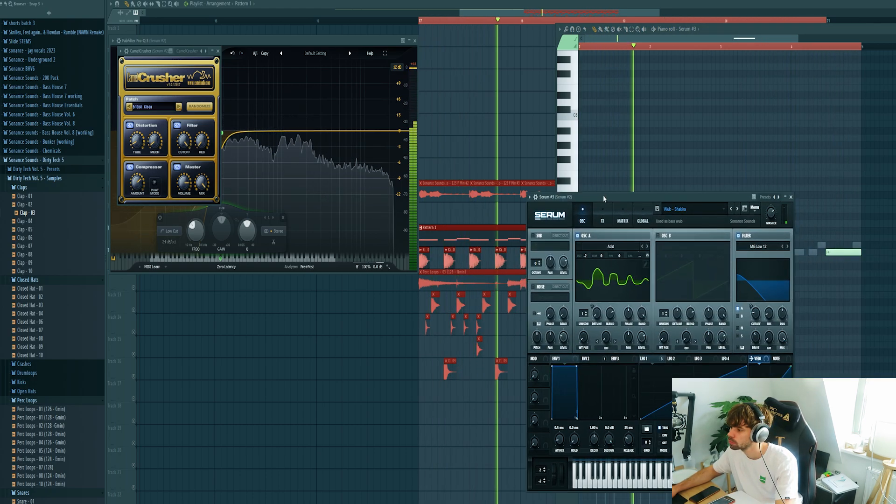
left_click(536, 197)
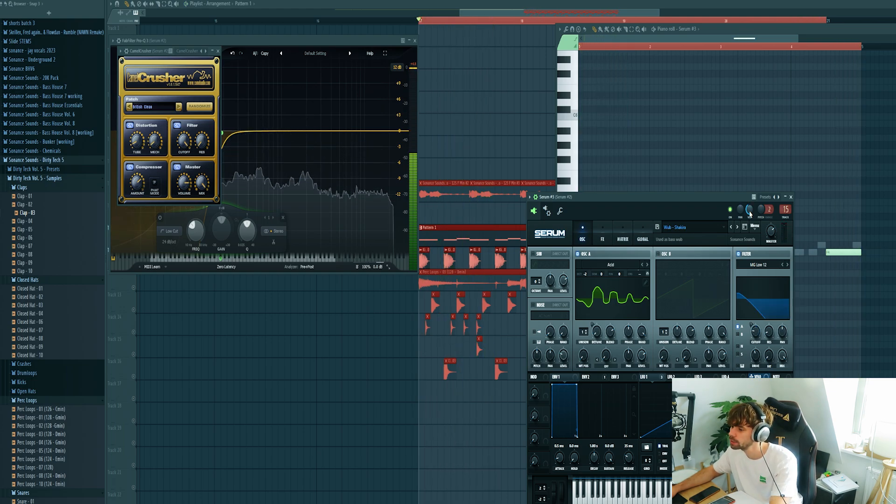
Step: Copy the Pattern 1 clip onto Track 9 and make the copy a unique pattern
left_click(422, 211)
right_click(422, 212)
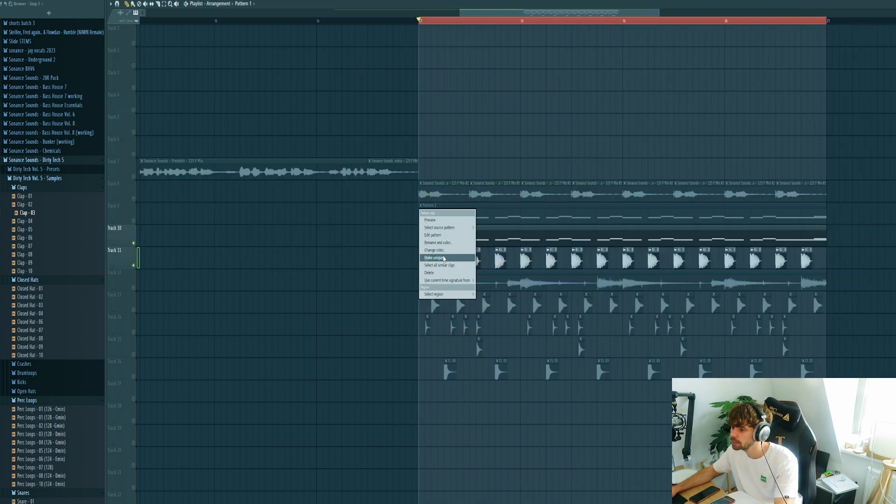
left_click(444, 259)
Step: Cut the Serum bass notes from Pattern 2, and cut the Serum #2 and Serum #3 notes from Pattern 1
double_click(447, 212)
left_click(298, 1)
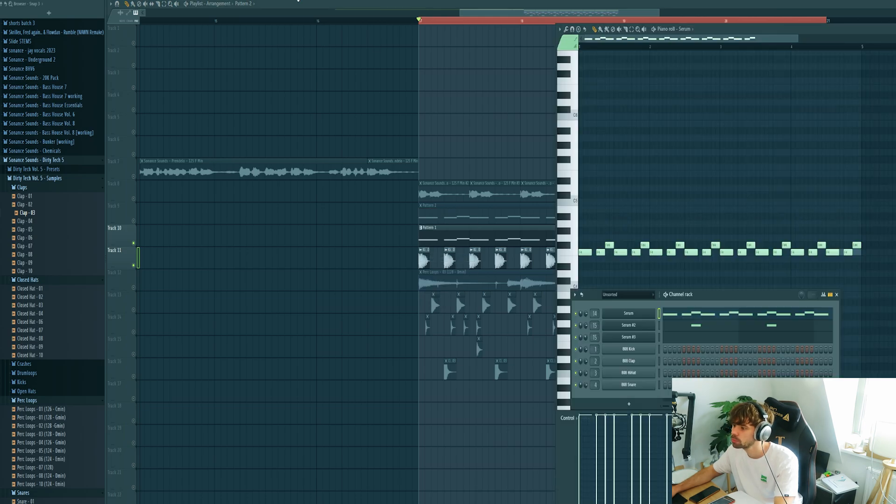
key("ctrl+x")
key("KP_Subtract")
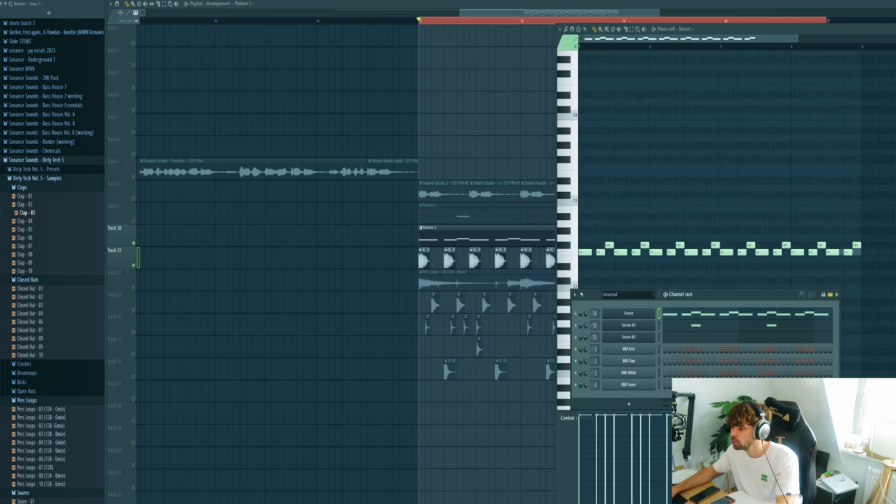
key("ctrl+x")
left_click(659, 327)
key("ctrl+x")
key("F5")
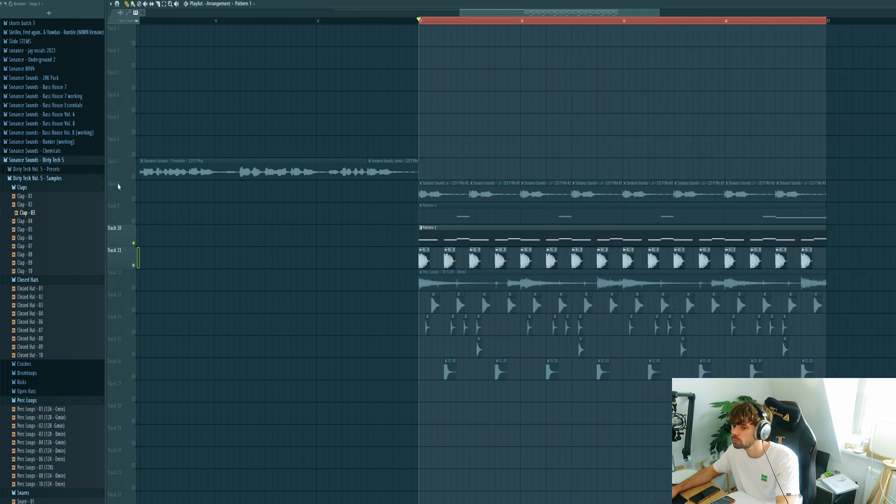
Step: Unmute Tracks 9 and 8 and insert an empty playlist track above the Pattern 2 clip
left_click(137, 221)
left_click(134, 220)
left_click(134, 199)
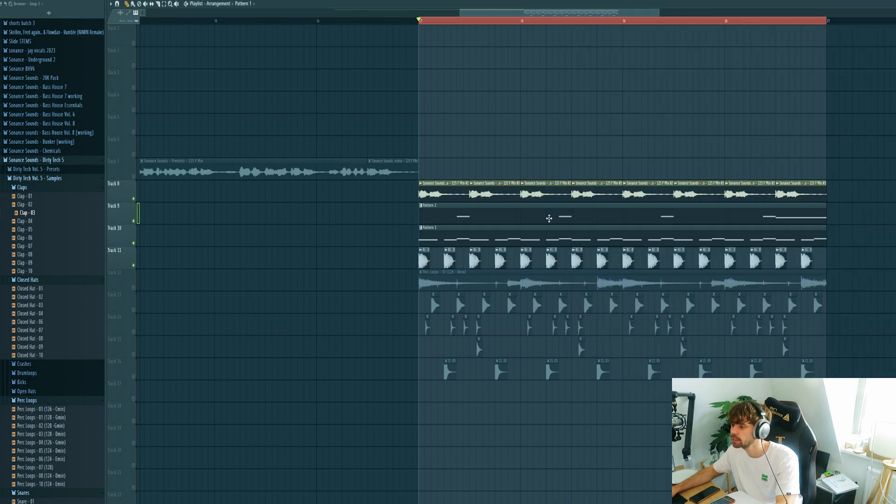
right_click(112, 208)
left_click(130, 366)
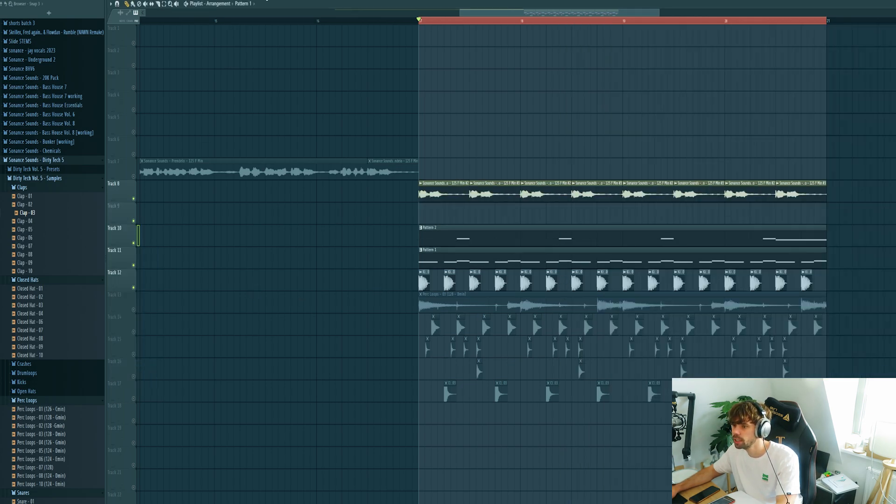
Step: Create a pattern named lead, place its clip on Track 9 at the start of the drop and add a new Serum instrument
scroll(52, 252, "up", 1)
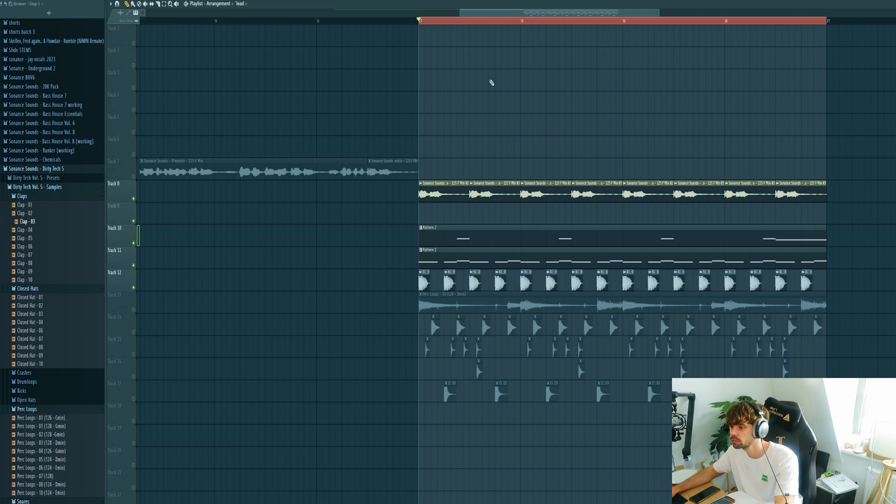
left_click(416, 214)
key("F6")
key("alt+F8")
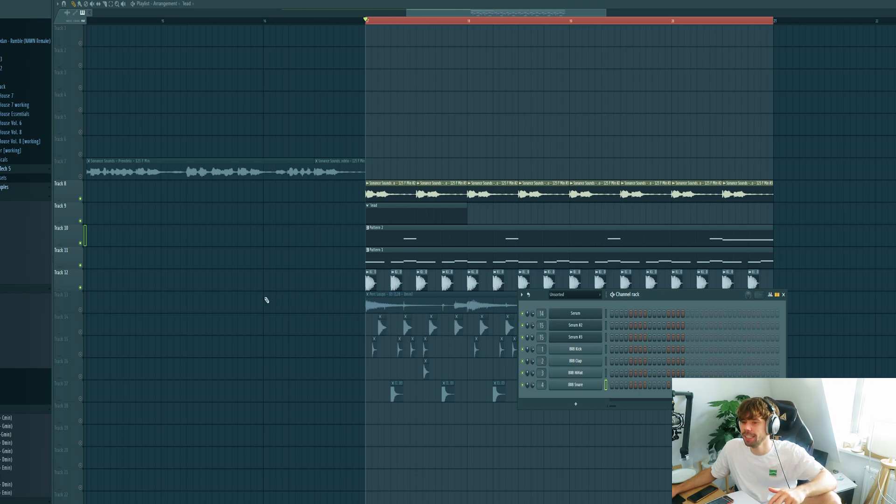
left_click(10, 1)
left_click(23, 15)
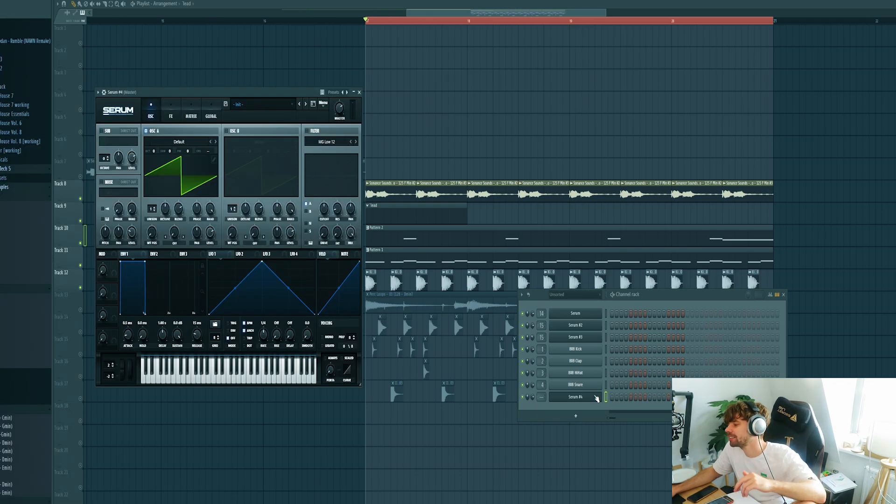
Step: Load the Lead - Mamacita preset from Sonance Sounds - Dirty Tech 5 into Serum #4
left_click(254, 104)
mouse_move(304, 339)
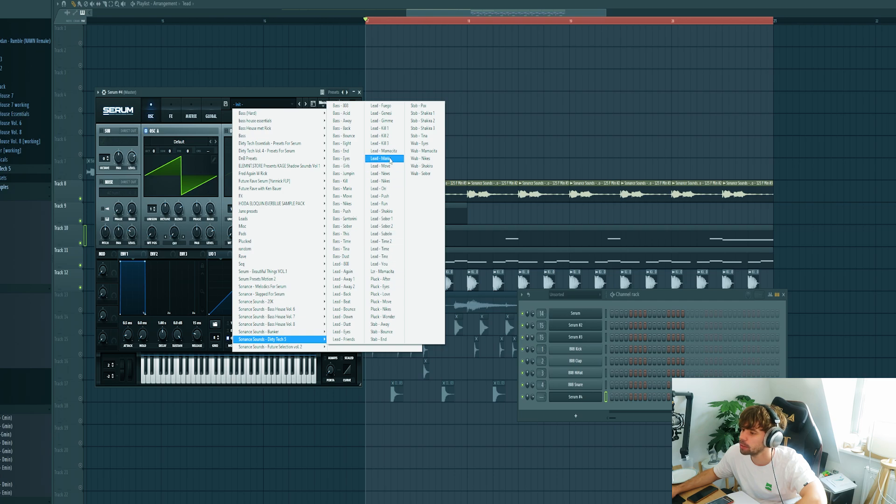
left_click(390, 160)
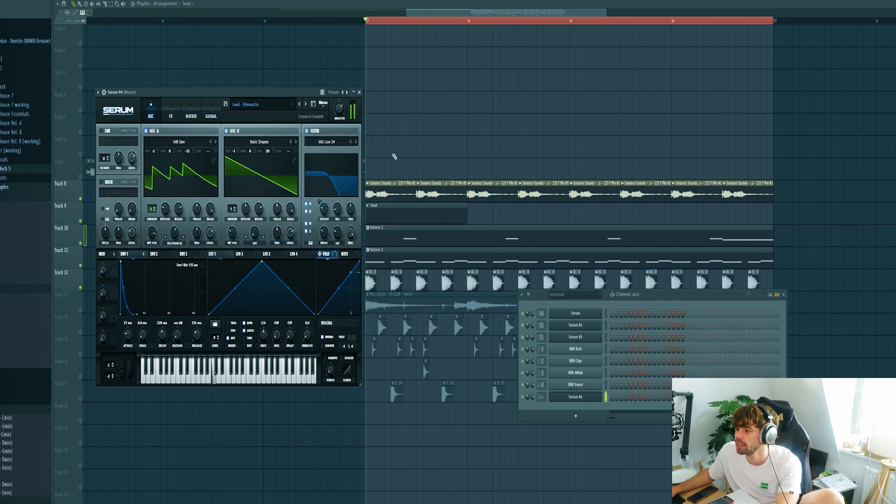
Step: Draw short Serum #4 lead notes at the start of bar 1, around the start of bar 3 and at the end of bar 4, and audition them
key("F7")
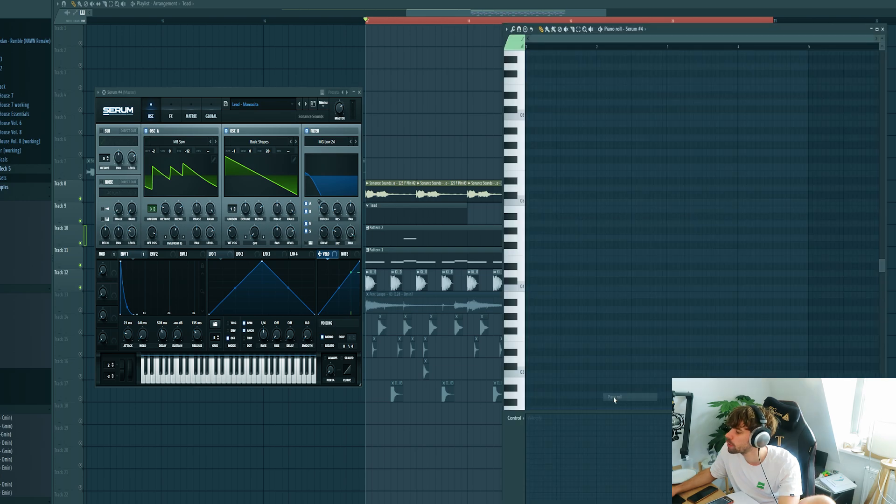
left_click(536, 208)
left_click_drag(535, 209, 535, 252)
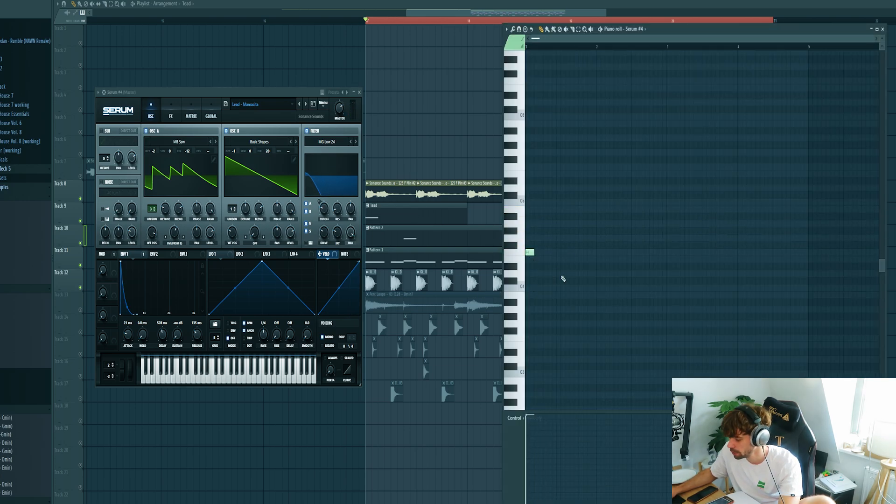
left_click(663, 245)
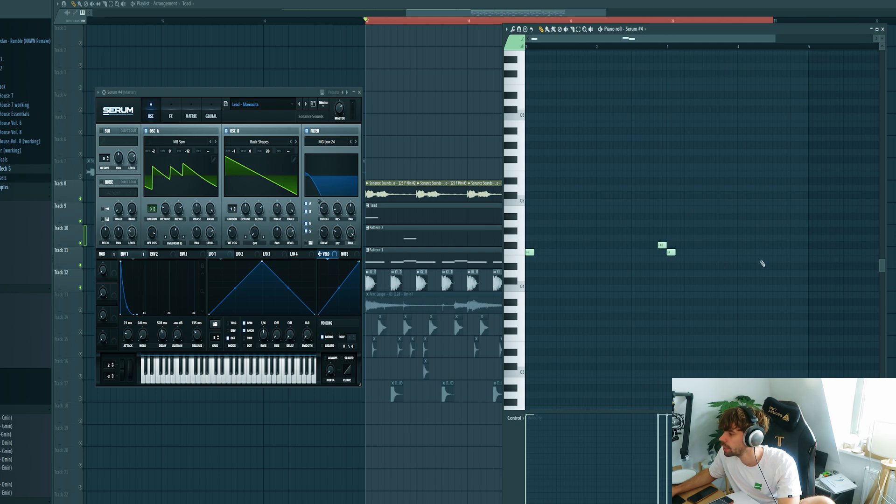
left_click(802, 245)
key("space")
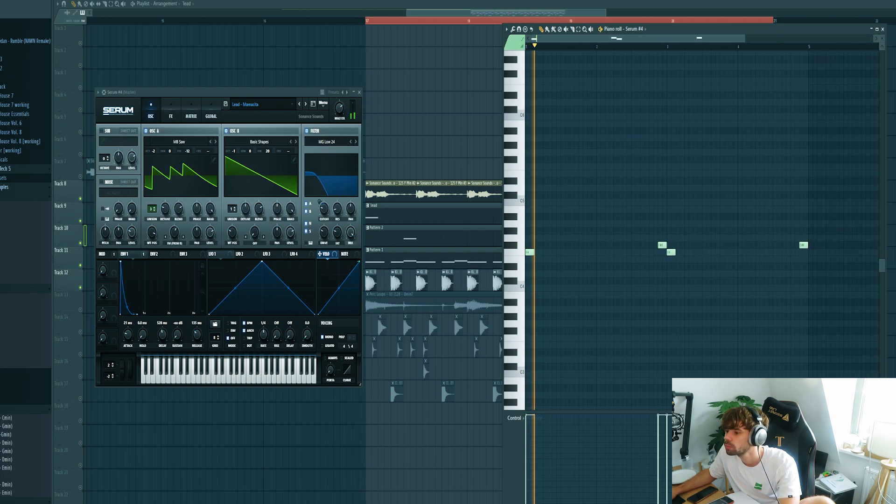
key("space")
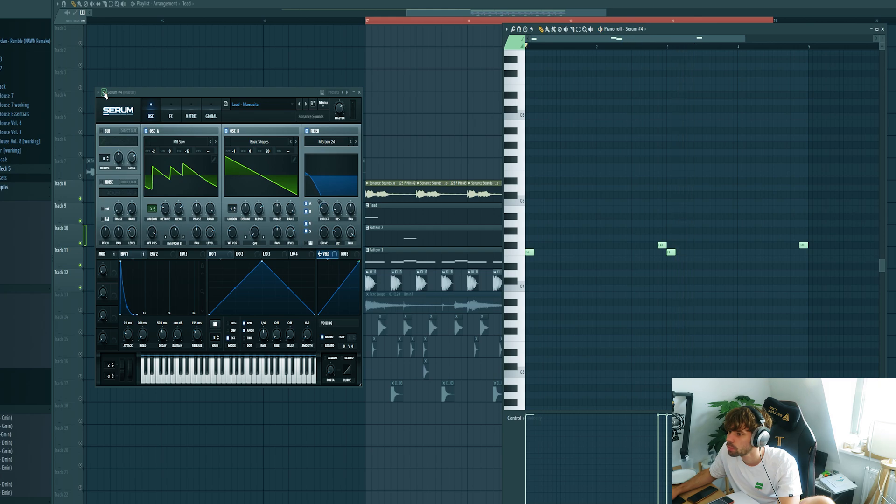
Step: Route Serum #4 to mixer track 16 and load FabFilter Pro-Q 3 into the track's slot 1
left_click(104, 93)
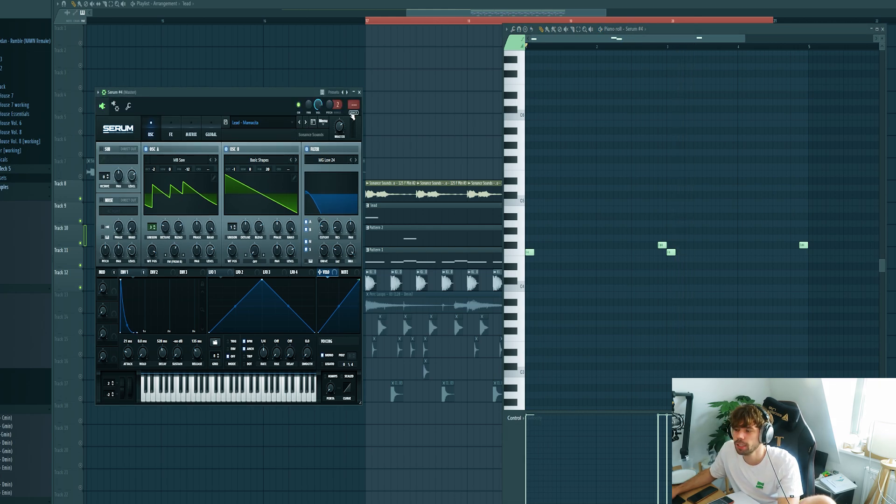
left_click(353, 113)
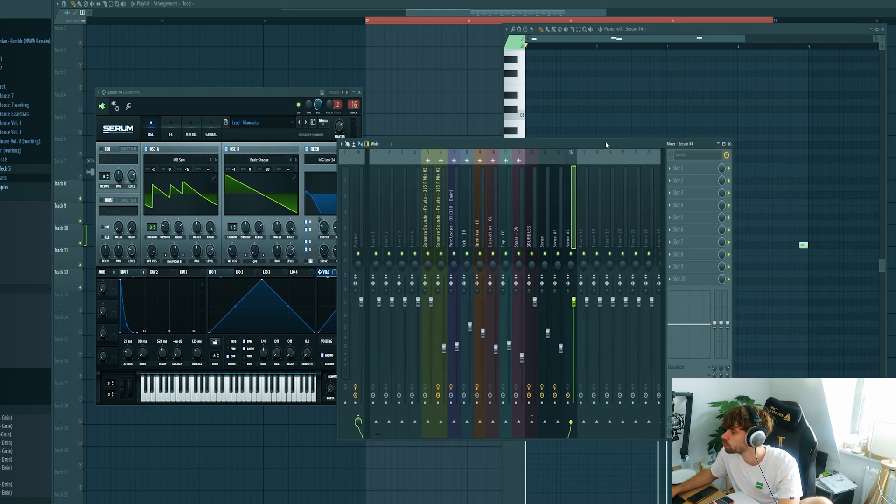
left_click(683, 167)
mouse_move(700, 179)
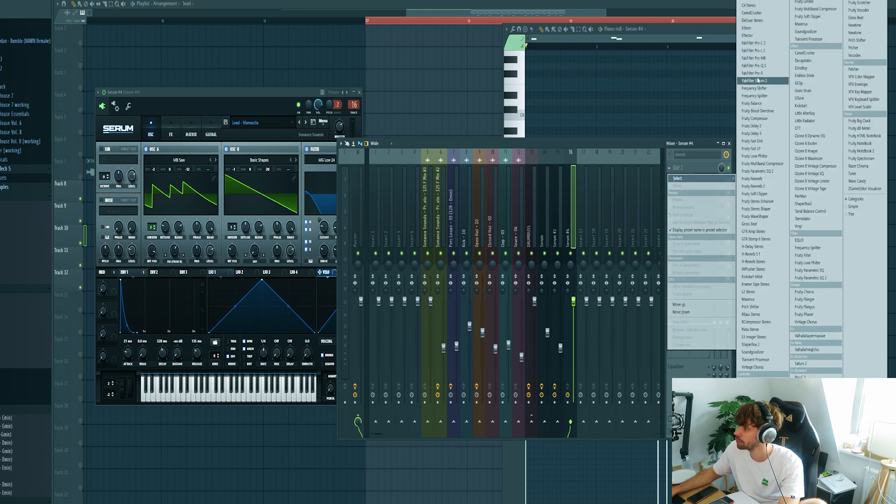
left_click(785, 65)
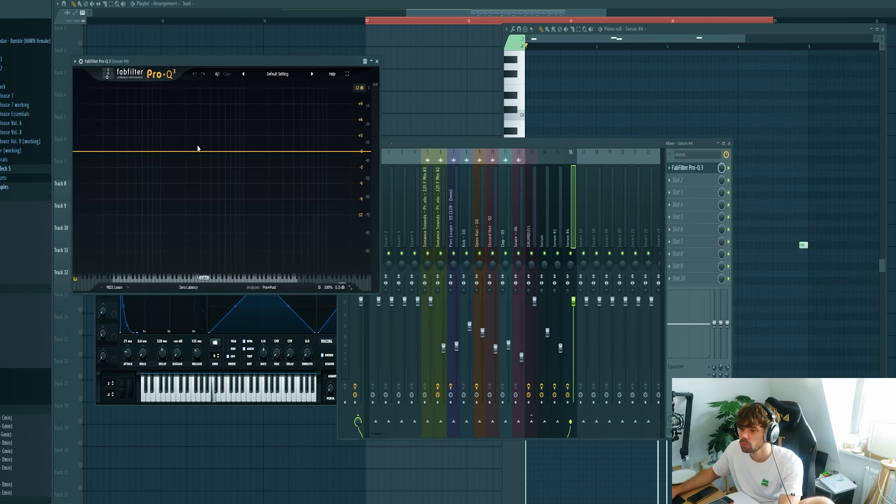
Step: Add a low cut at about 160 Hz in Serum #4's Pro-Q 3 while auditioning the lead
left_click(168, 151)
right_click(169, 152)
mouse_move(183, 187)
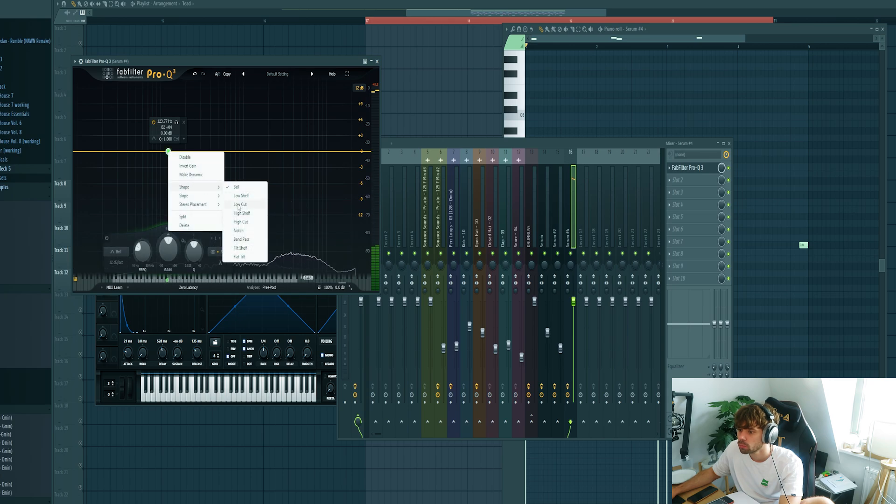
left_click(242, 206)
key("space")
left_click_drag(169, 152, 181, 151)
key("space")
key("space")
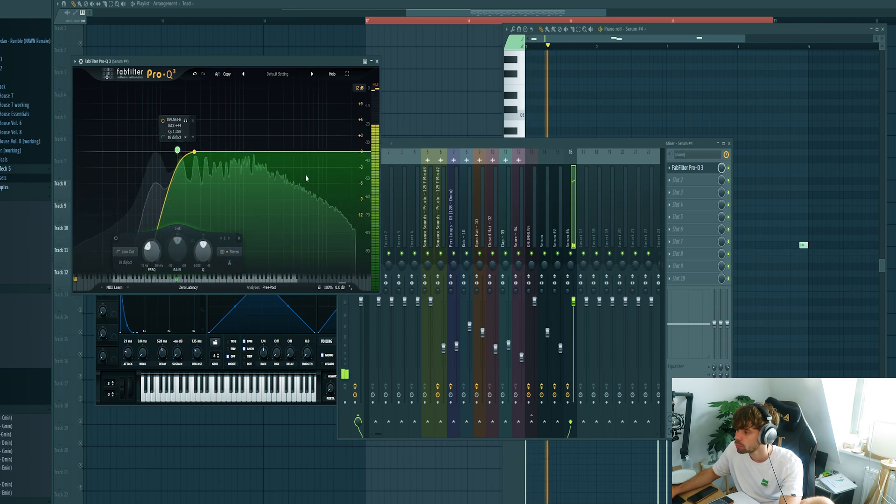
key("space")
key("space")
key("space")
Step: Add CamelCrusher to slot 2 and OTT to slot 3 of the Serum #4 track, and lower OTT's depth during playback
left_click(697, 182)
left_click(812, 53)
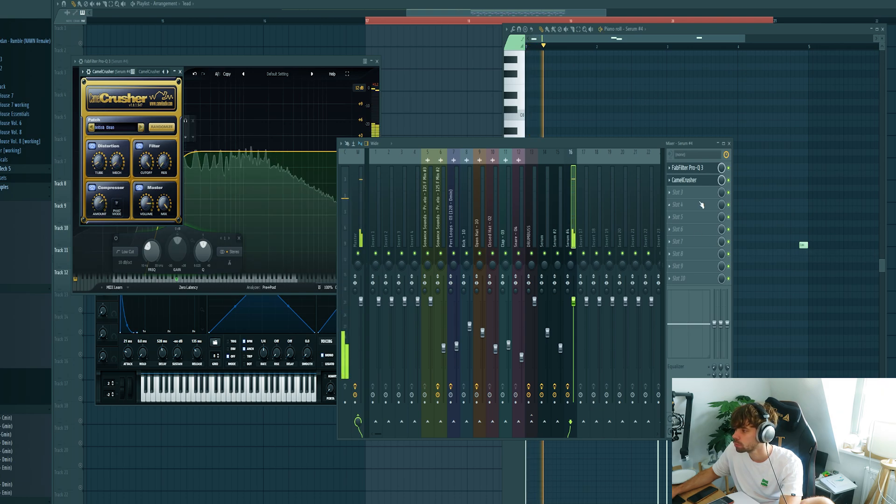
left_click(677, 192)
left_click(812, 128)
left_click_drag(129, 83, 495, 163)
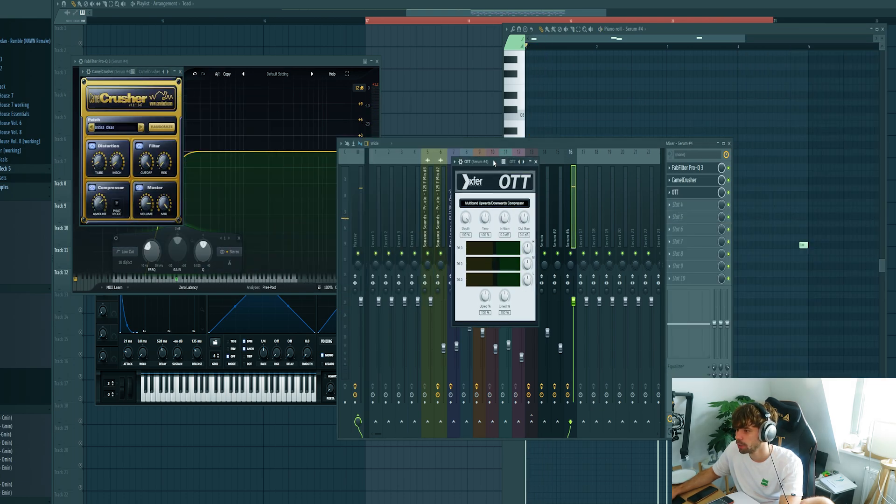
key("space")
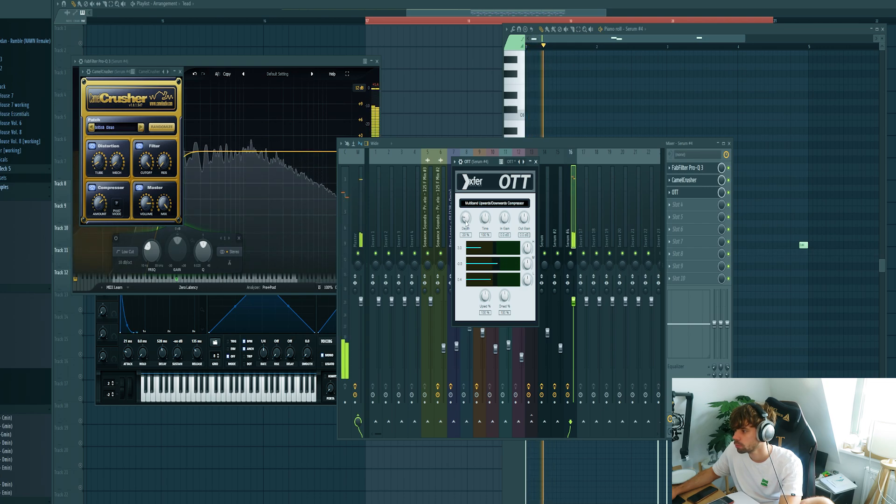
Step: Load a second FabFilter Pro-Q 3 into slot 4 of the Serum #4 track and add a high shelf of about -1 dB near 10.5 kHz
left_click(731, 195)
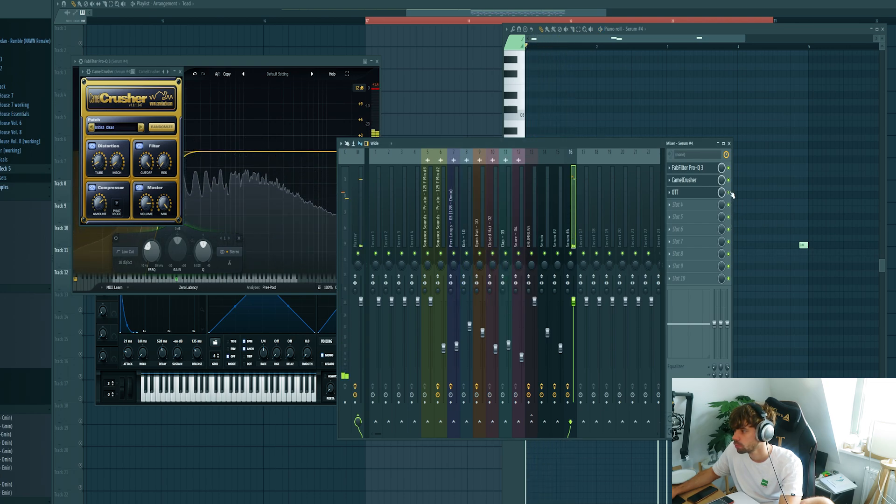
left_click(680, 210)
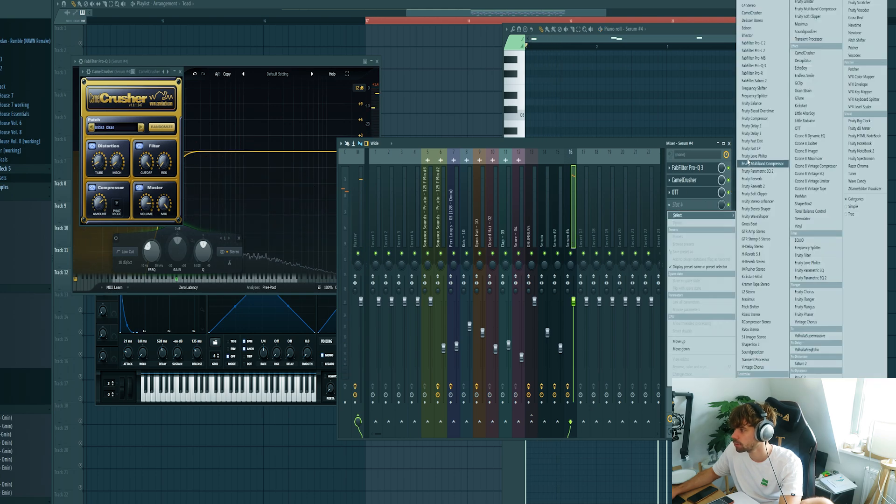
left_click(763, 65)
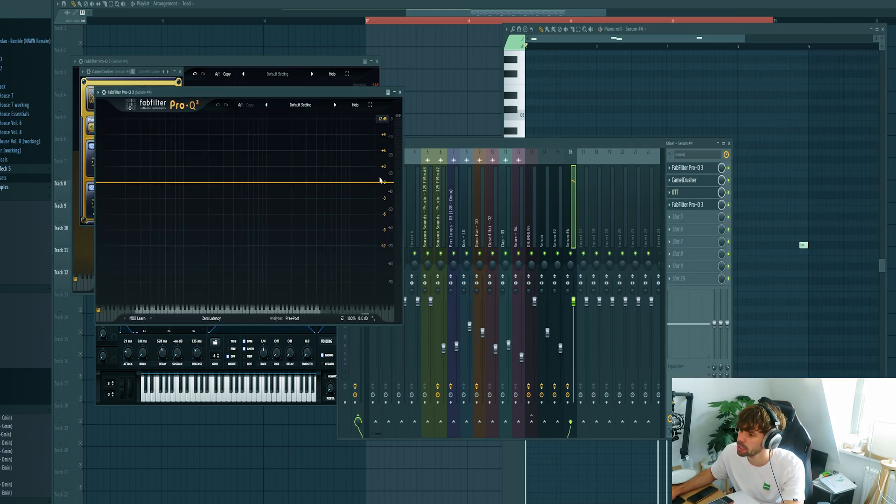
left_click_drag(360, 185, 354, 190)
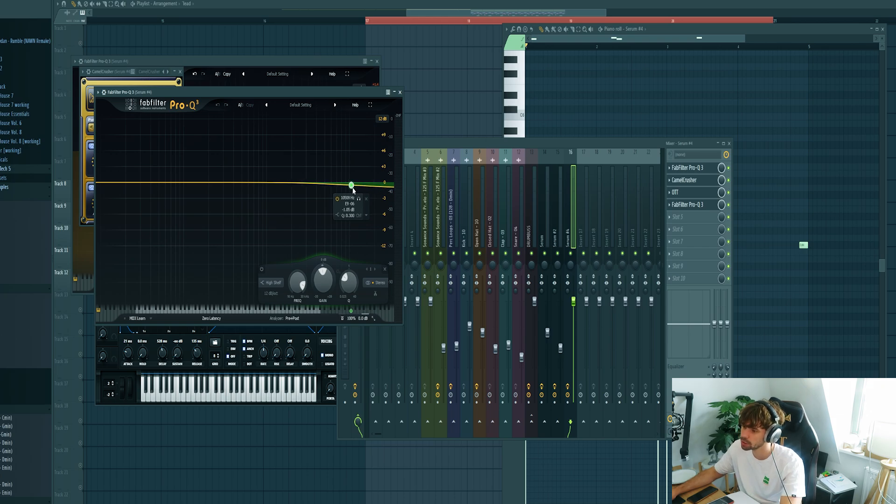
Step: Add a low cut at about 180 Hz in the second Pro-Q 3 and audition the lead
left_click(165, 183)
right_click(165, 183)
mouse_move(185, 221)
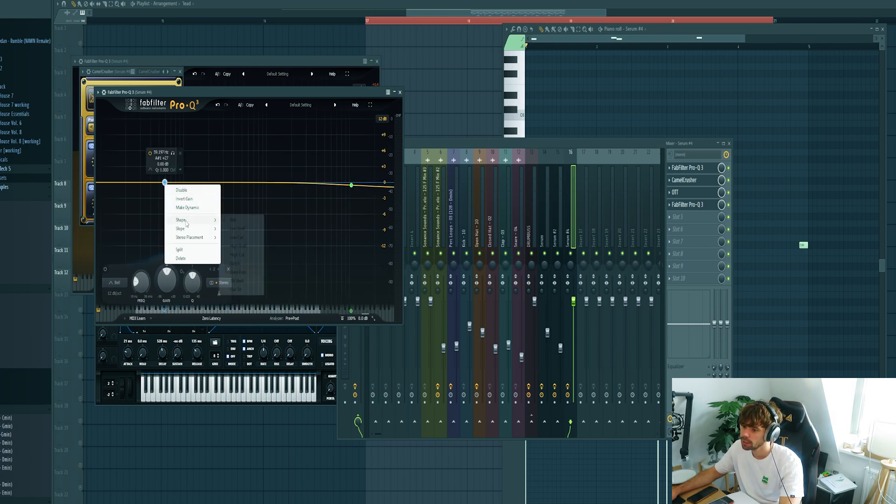
left_click(234, 236)
left_click_drag(163, 188, 204, 188)
key("space")
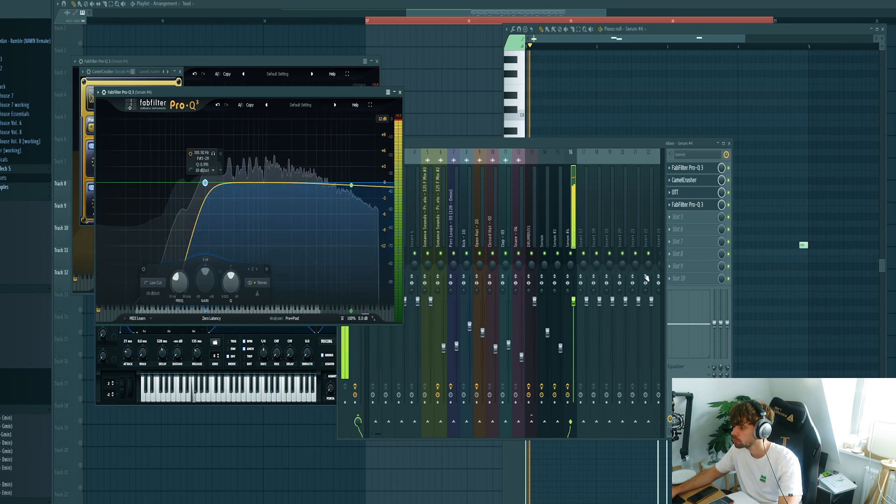
Step: Load Kickstart into slot 10 and FabFilter Pro-R into slot 5 of the Serum #4 track, and lower the reverb's mix
left_click(682, 279)
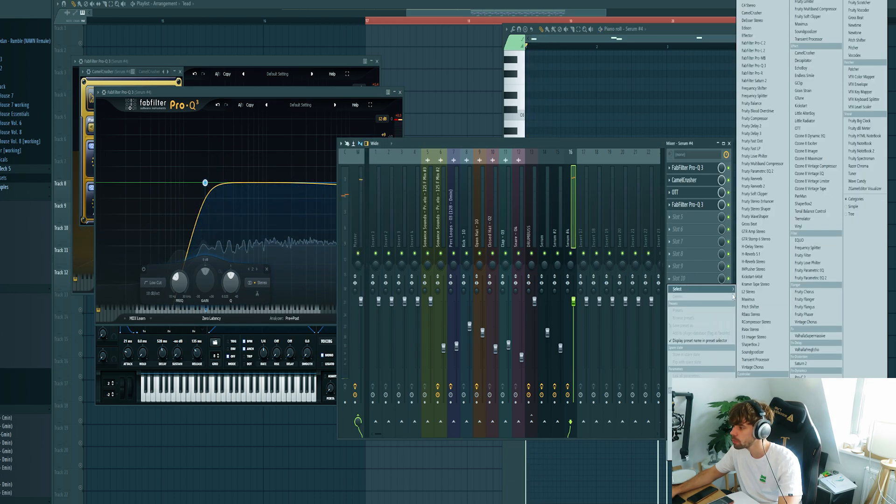
left_click(752, 277)
left_click(677, 217)
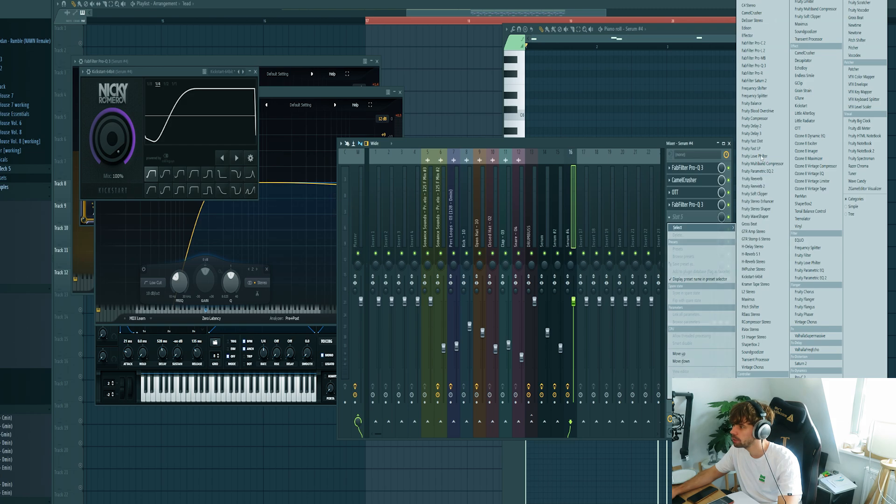
left_click(752, 73)
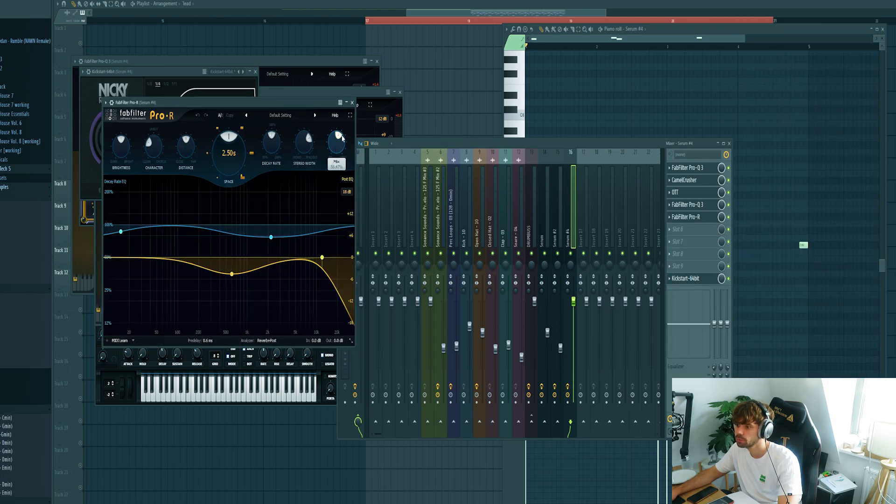
left_click_drag(343, 138, 217, 126)
Step: Load H-Delay Stereo into slot 6 and check the delay and Pro-R's mix while auditioning the lead
left_click(709, 229)
left_click(757, 246)
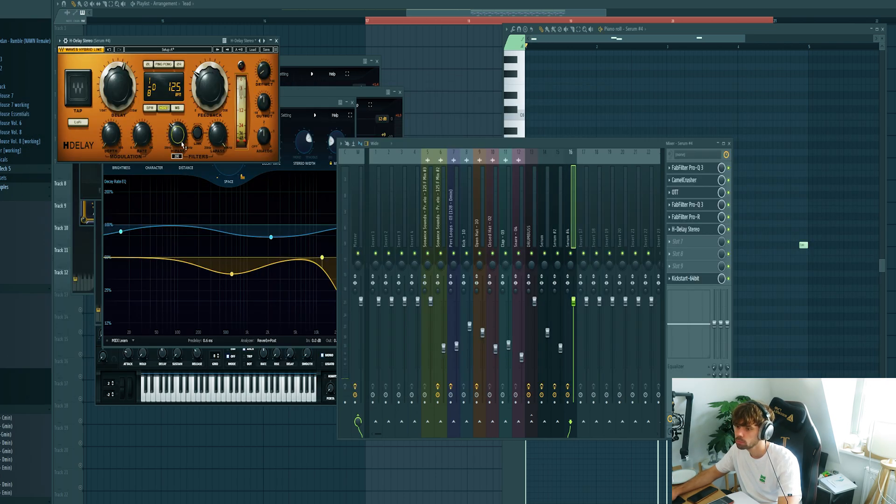
key("space")
left_click(695, 218)
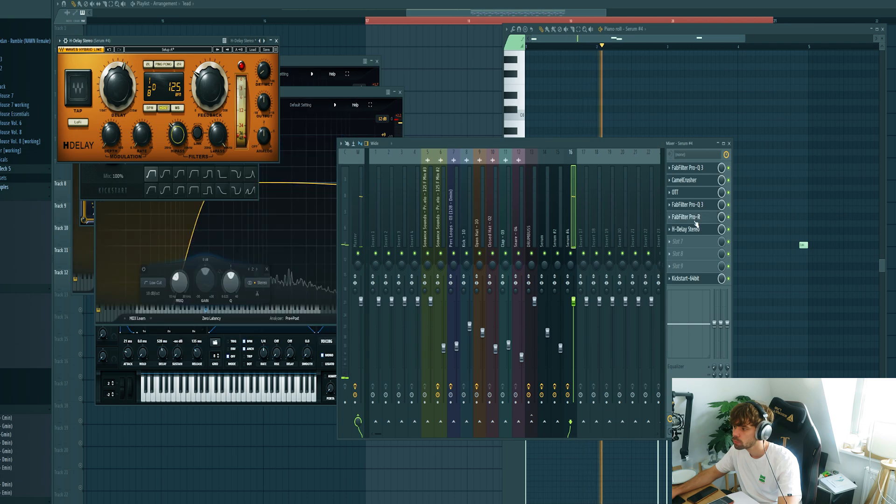
left_click(696, 219)
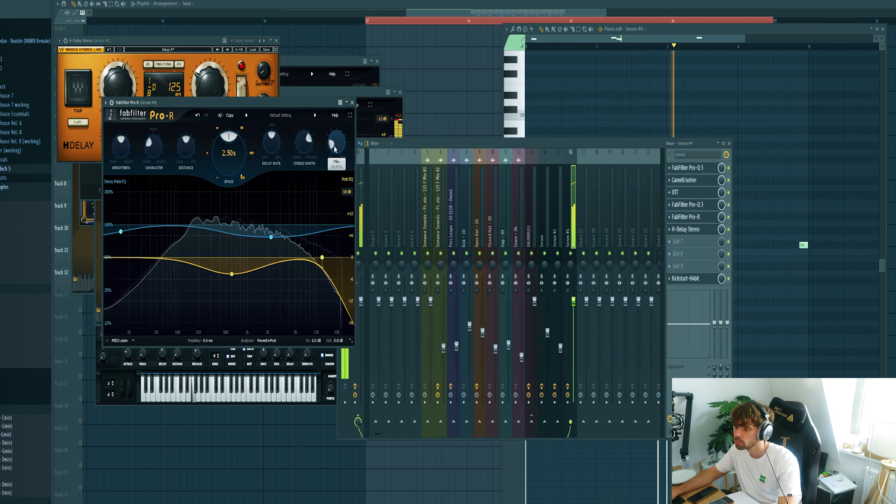
left_click(686, 231)
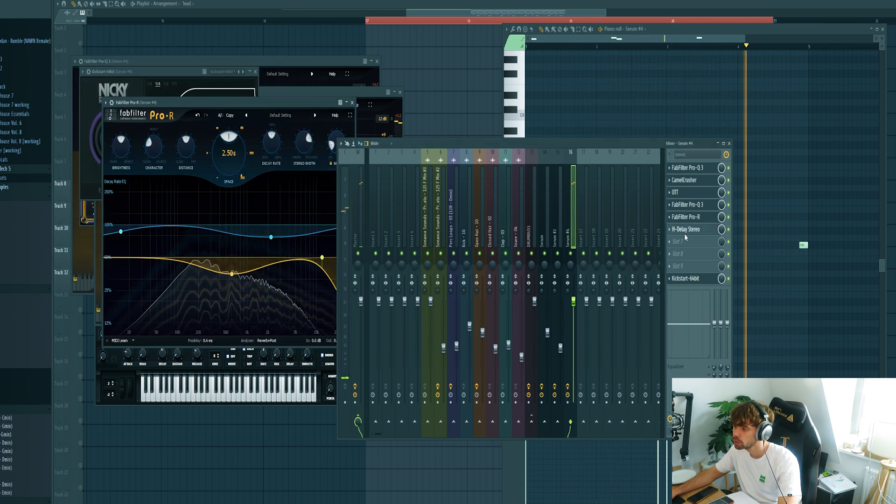
left_click(686, 230)
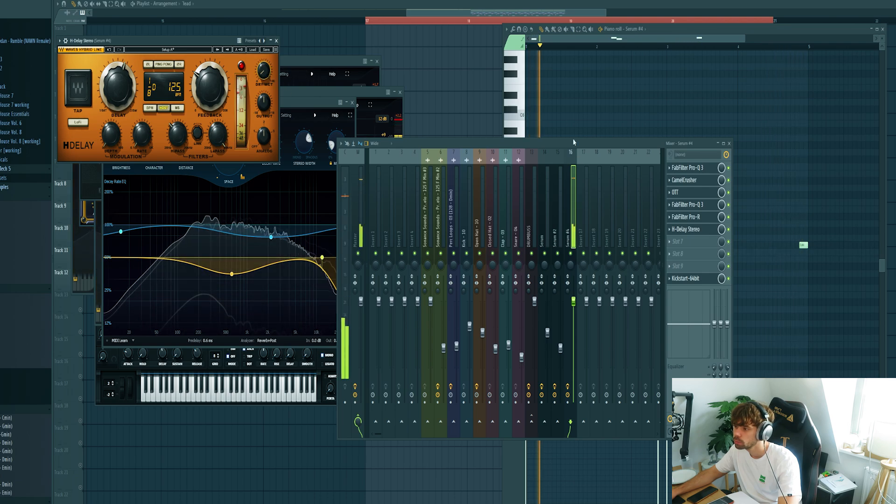
Step: Clear the open plugin windows and lower Serum #4's mixer fader while the full arrangement plays
key("F12")
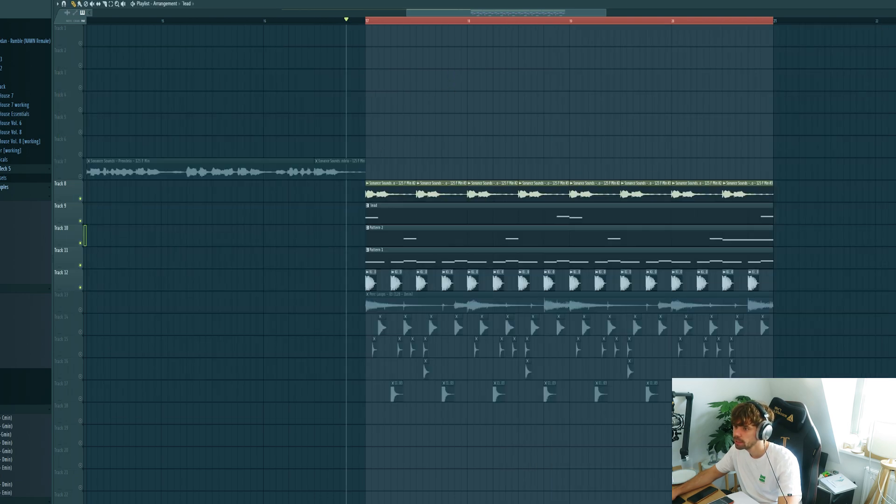
key("F9")
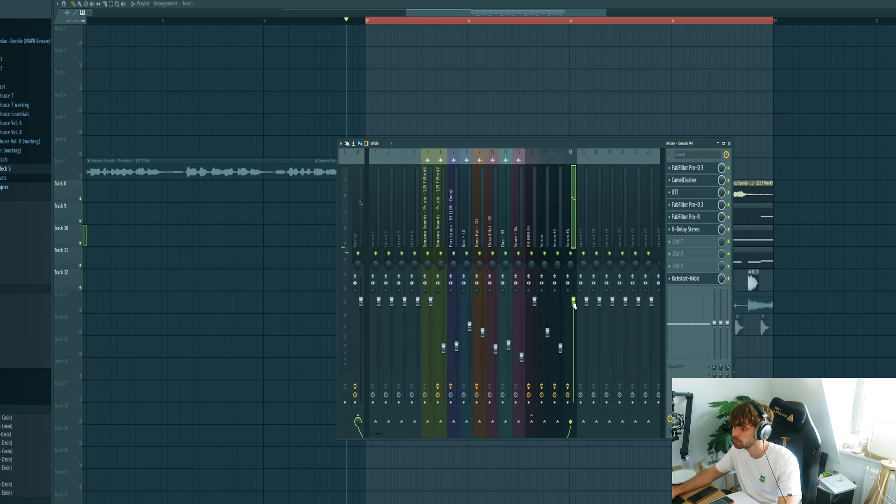
key("space")
scroll(574, 304, "down", 3)
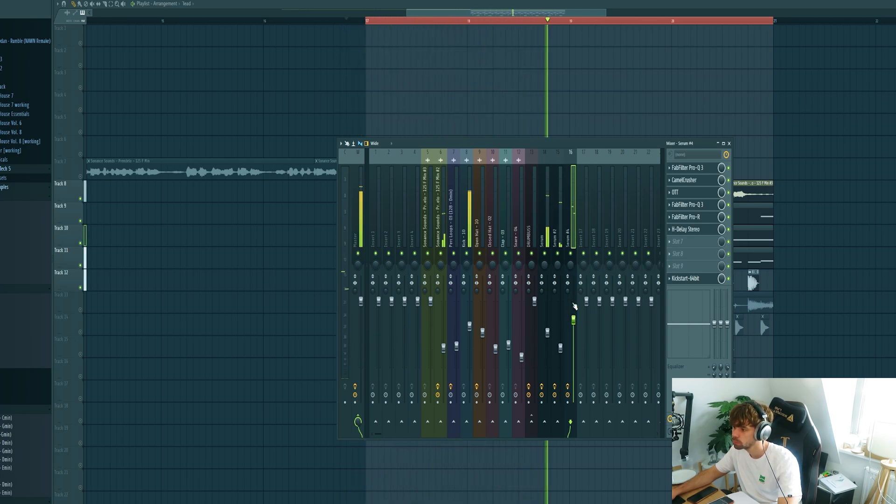
scroll(574, 306, "down", 1)
key("space")
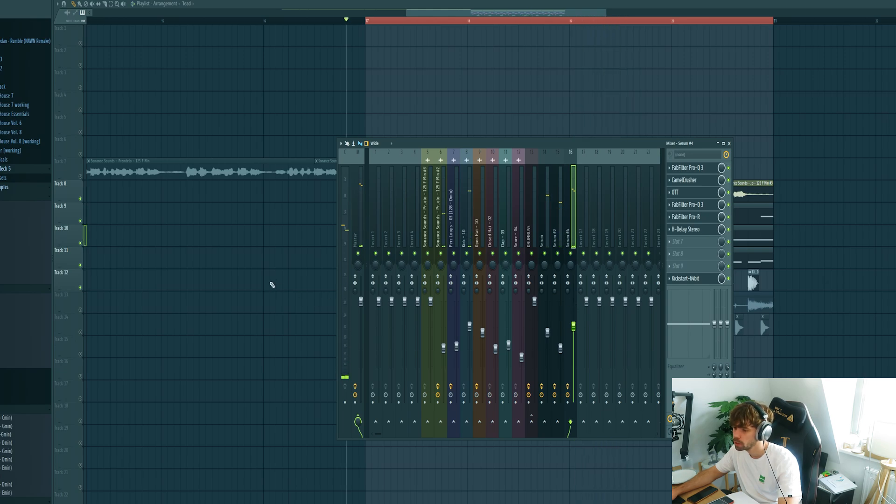
Step: Clone the Serum #4 channel as a further lead layer and create a new empty pattern for it
key("F9")
key("F6")
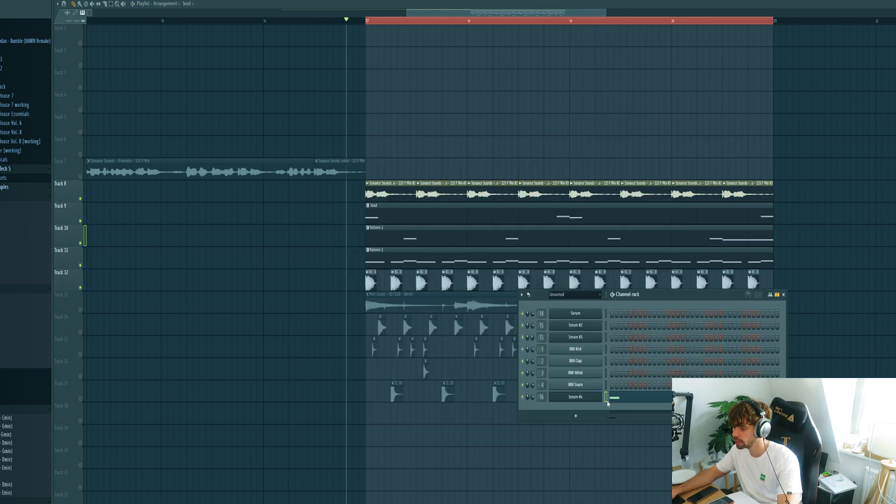
key("alt+c")
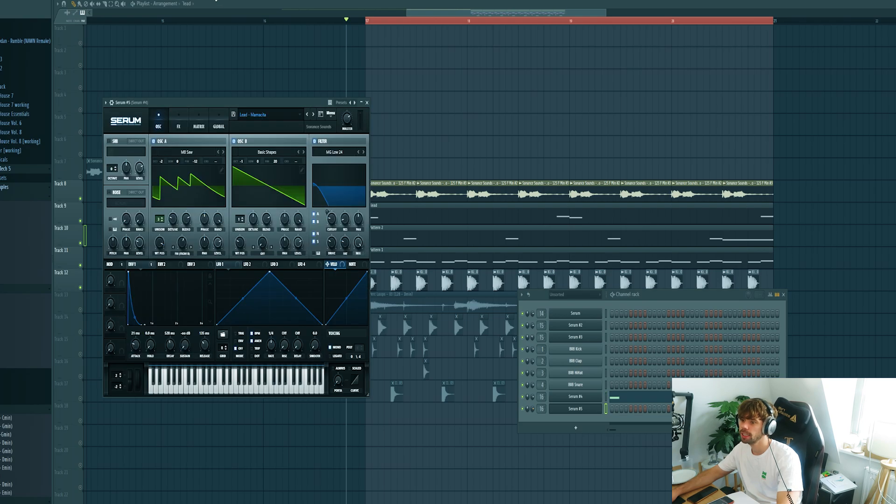
left_click(208, 0)
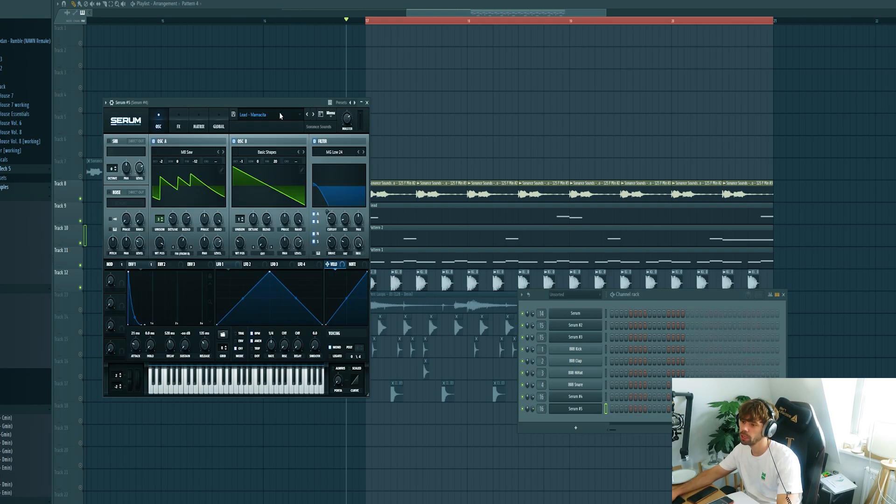
left_click_drag(282, 104, 553, 153)
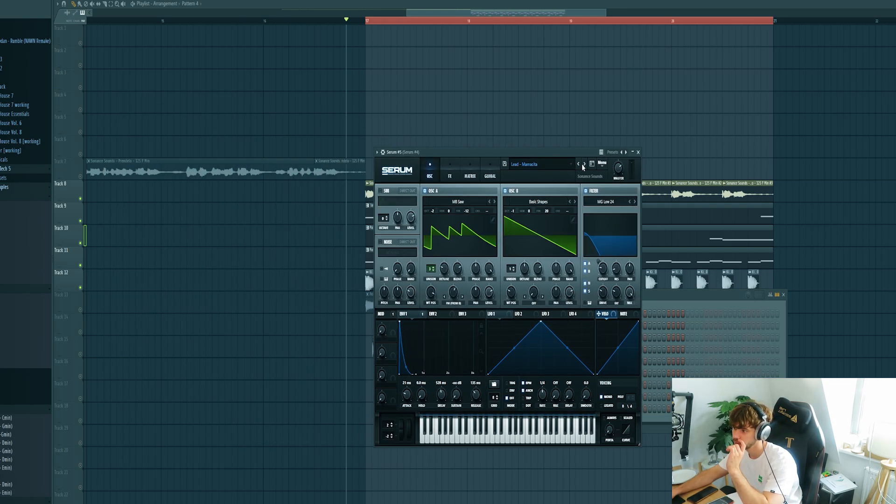
Step: Audition other lead presets in Serum #5, load Lead - Eyes and try its mod wheel
left_click(581, 165)
left_click(581, 166)
left_click(580, 166)
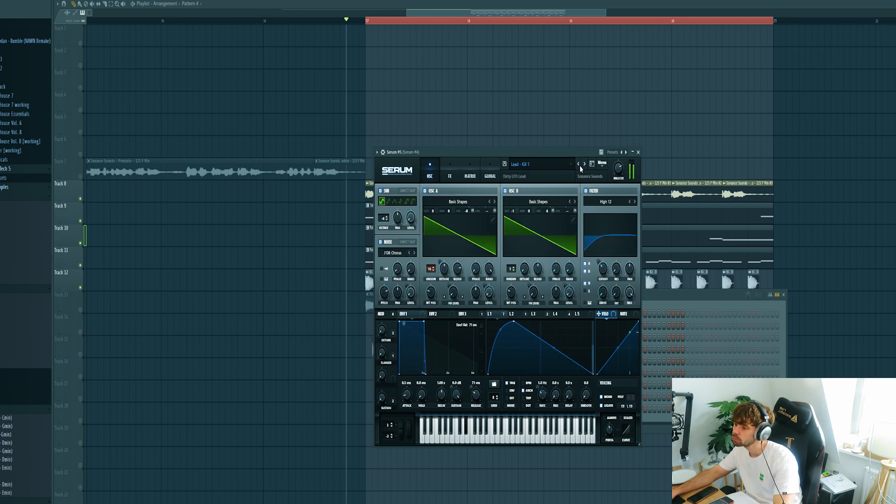
left_click(581, 166)
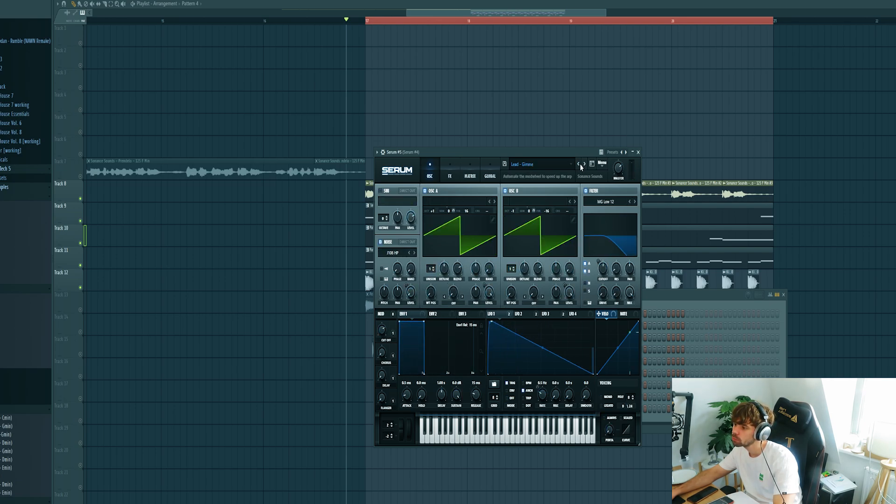
left_click(579, 164)
left_click(580, 164)
left_click(579, 166)
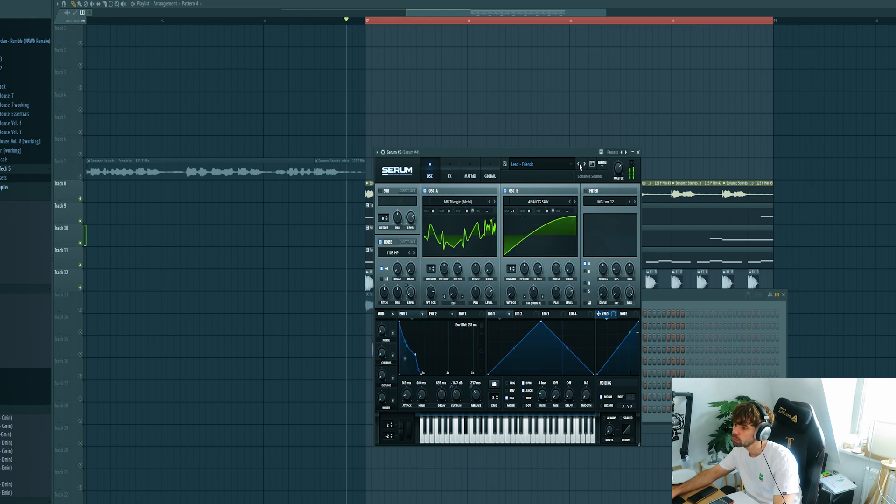
left_click(580, 165)
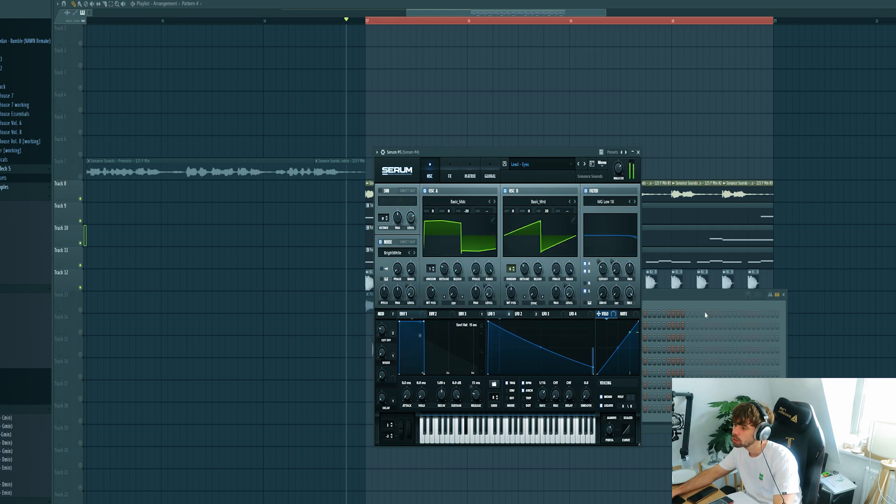
left_click(425, 443)
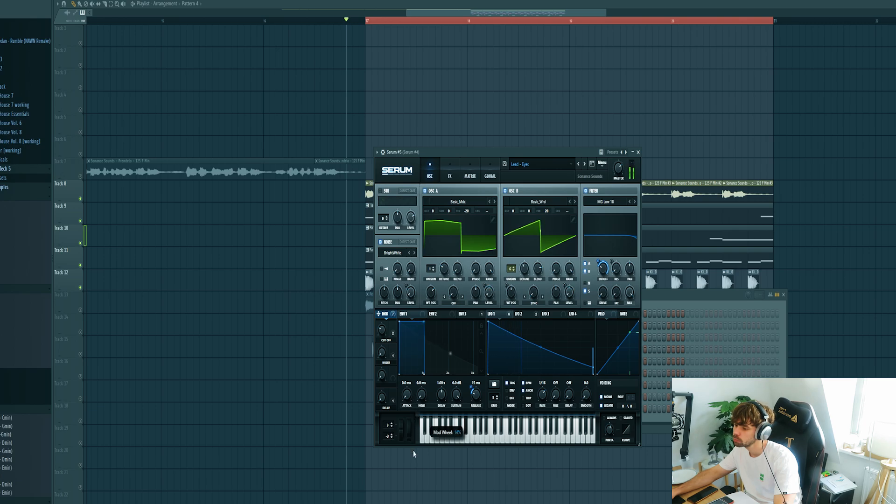
Step: Draw a long Serum #5 note from beat 2 of bar 1 to the end of bar 2, raise it an octave and audition it
left_click(657, 416)
right_click(589, 413)
left_click(590, 209)
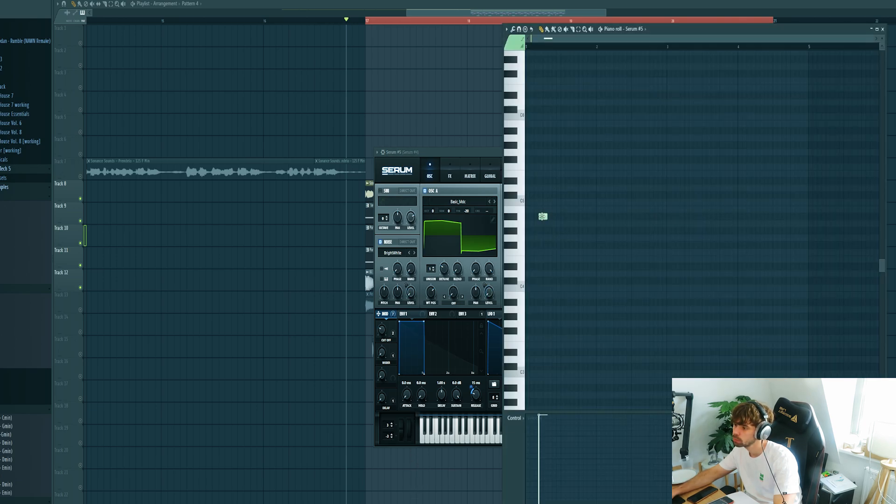
left_click(547, 231)
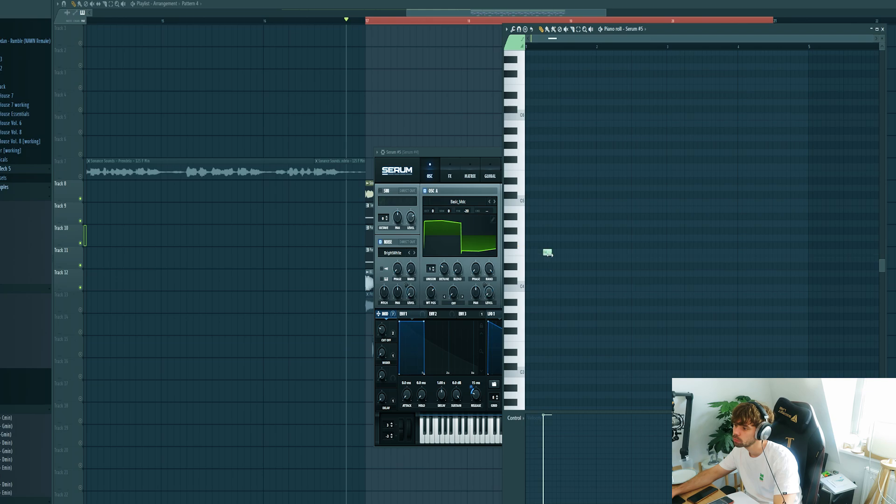
left_click_drag(640, 263, 665, 262)
scroll(665, 263, "up", 1)
key("ctrl+Up")
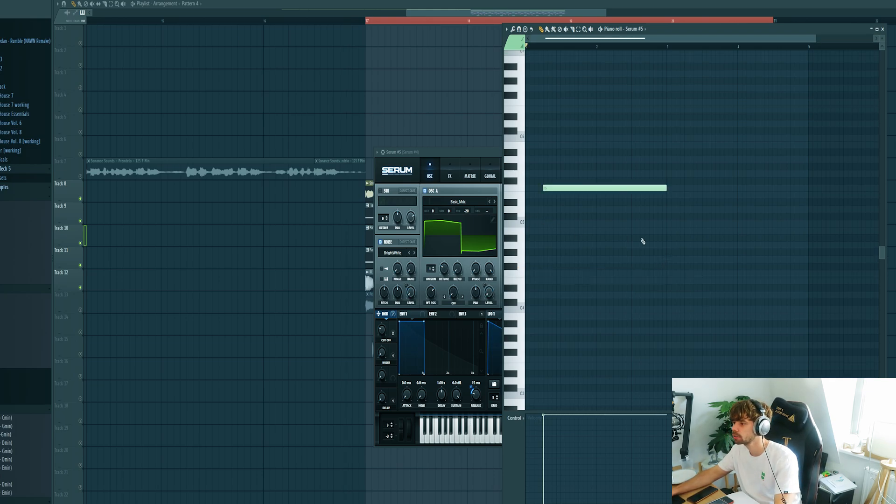
key("space")
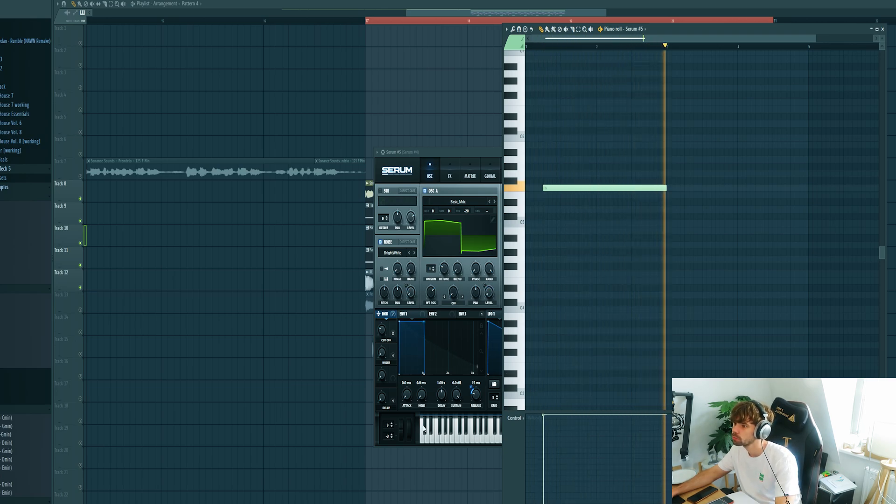
Step: Adjust Serum #5's mod wheel and create an automation clip for it
left_click(417, 413)
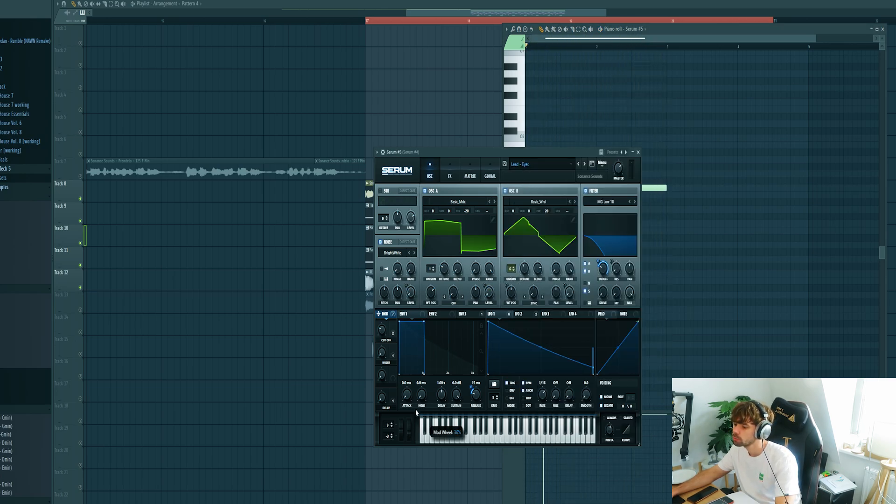
left_click(16, 15)
mouse_move(37, 73)
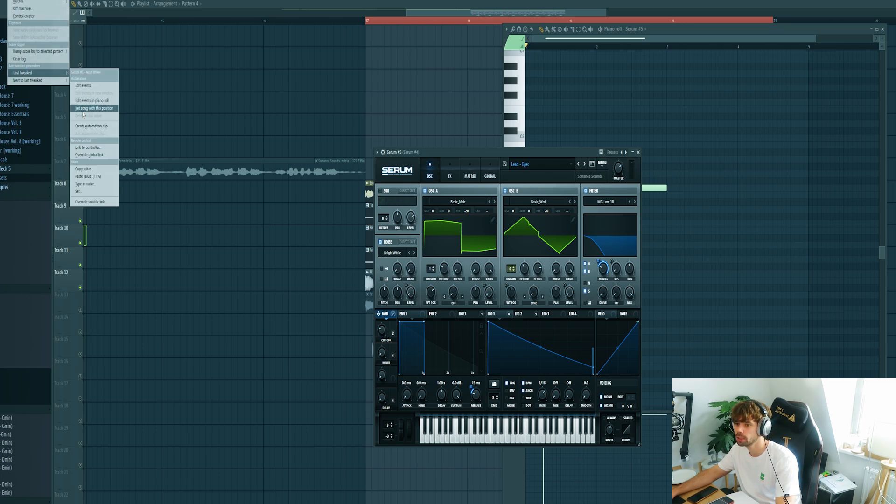
left_click(85, 126)
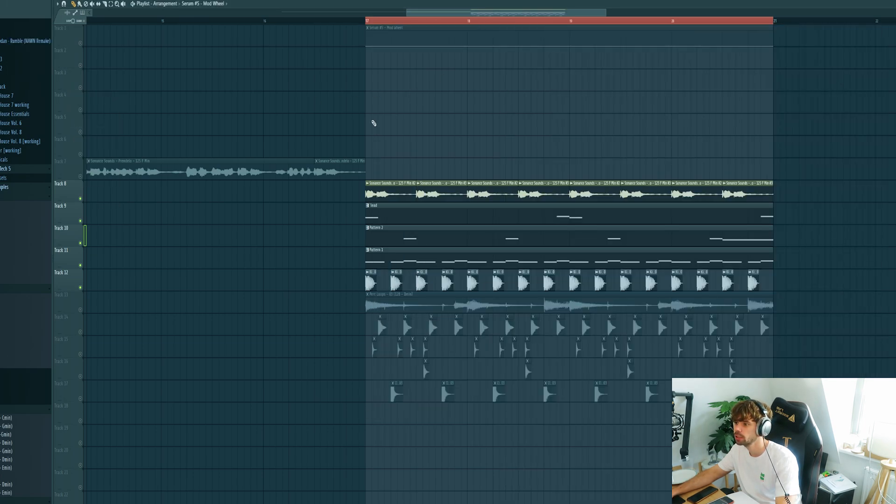
Step: Move the Mod Wheel automation clip to track 6 and place Pattern 4 beneath it on track 7 at bar 17
left_click(374, 123)
key("ctrl+z")
left_click_drag(395, 27, 394, 140)
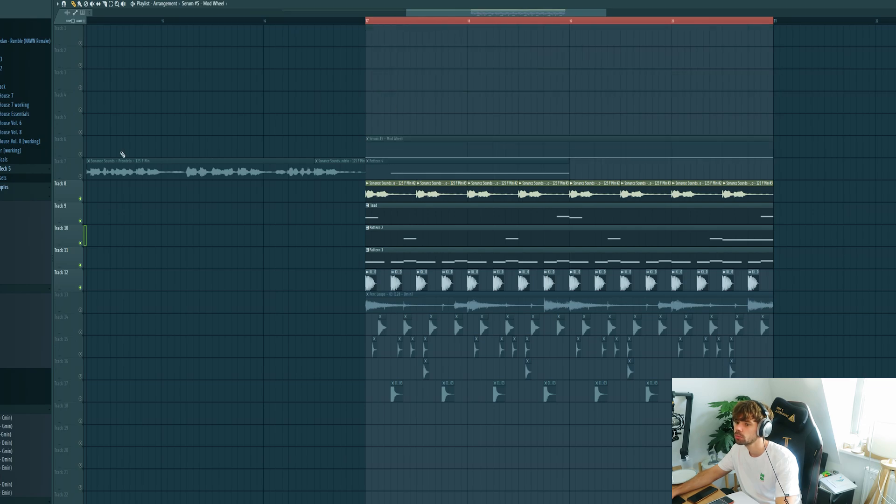
Step: Shape the Serum #5 Mod Wheel automation to peak at bar 19, audition it with Pattern 4, and move the clip to track 1
right_click(81, 177)
left_click(80, 154)
left_click(372, 21)
right_click(570, 149)
left_click_drag(468, 153, 468, 159)
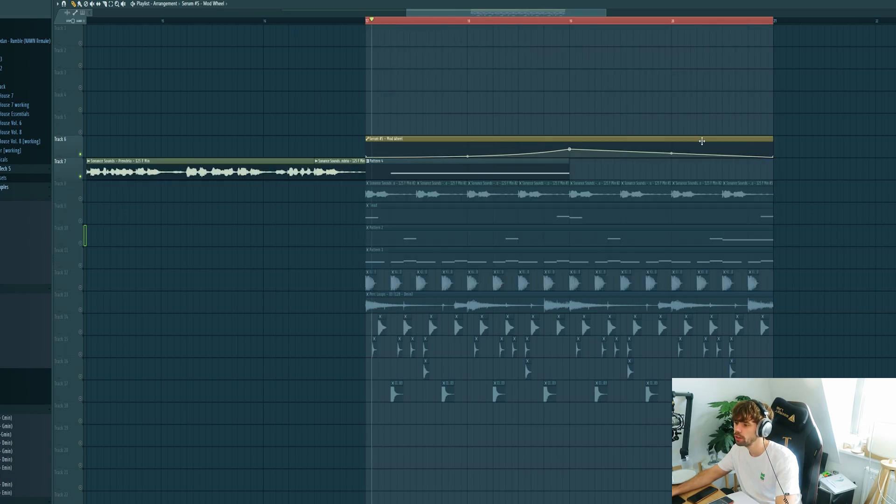
key("space")
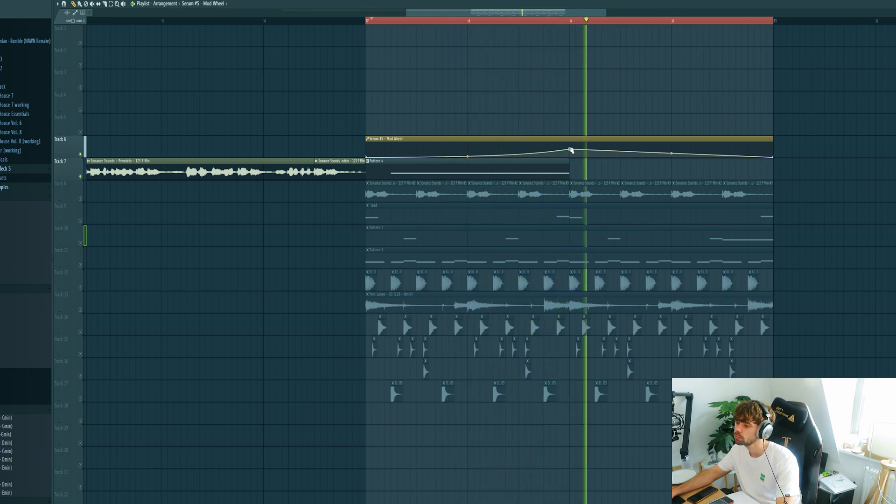
key("space")
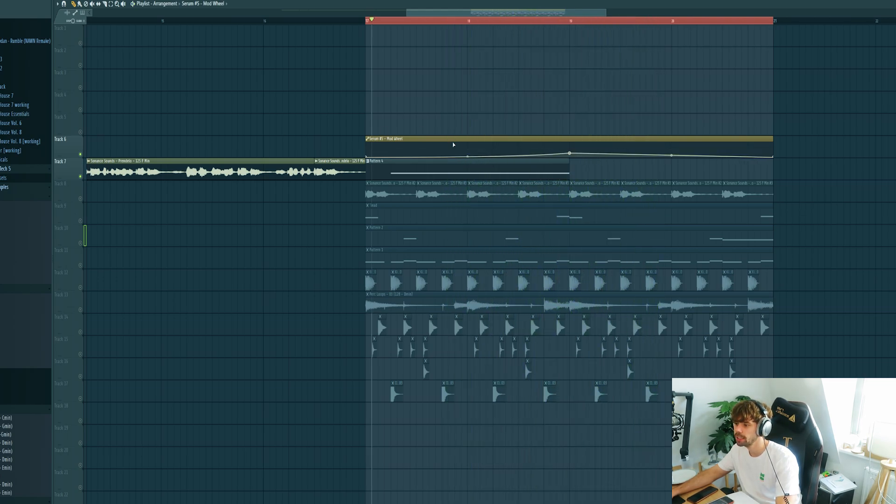
left_click_drag(453, 145, 453, 29)
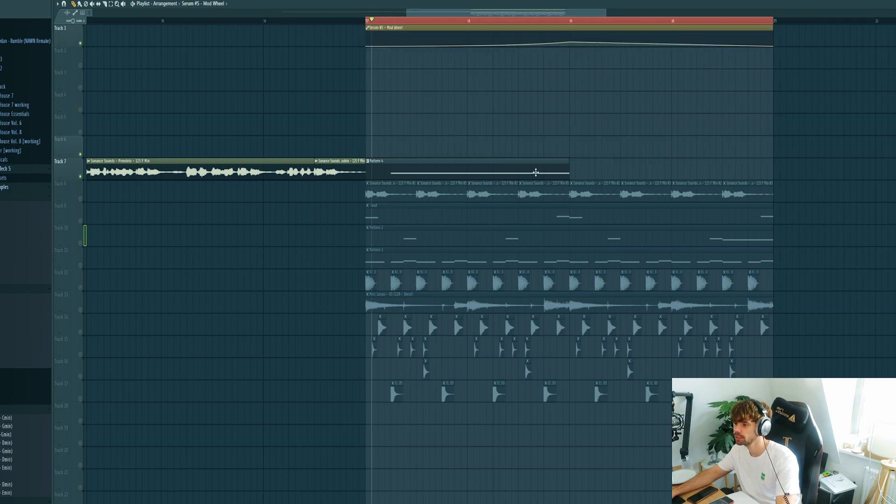
Step: Clone the Serum #5 channel and load the Stab - Bounce preset in the copy
key("F5")
left_click(594, 408)
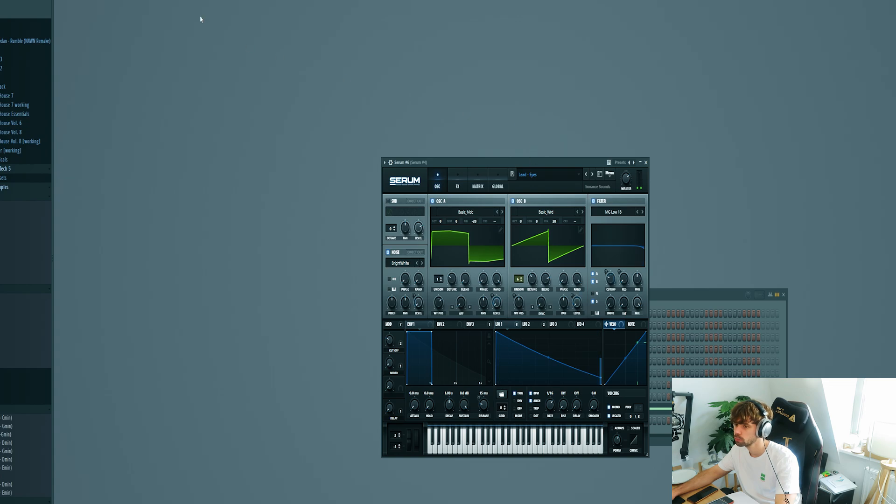
left_click(579, 174)
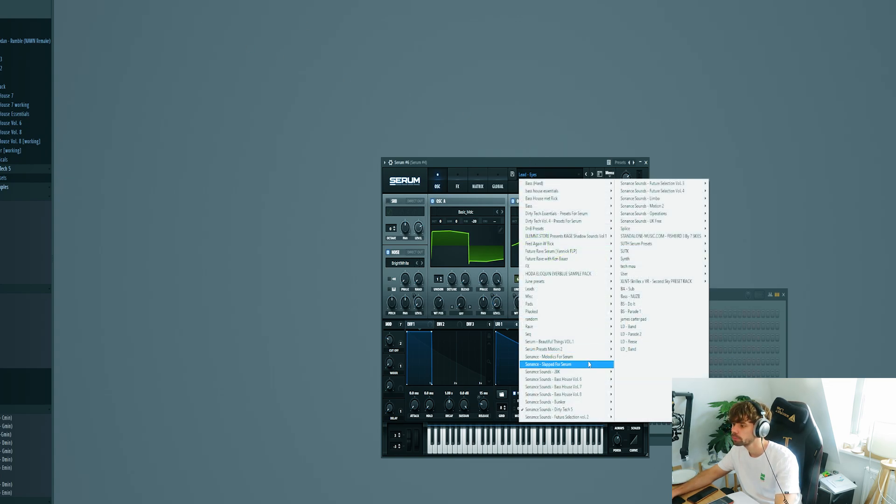
left_click(678, 386)
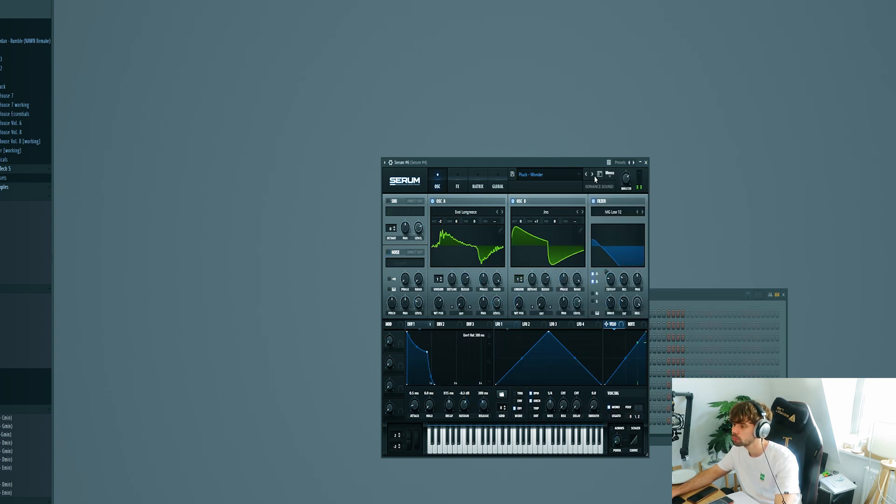
left_click(593, 175)
left_click(593, 175)
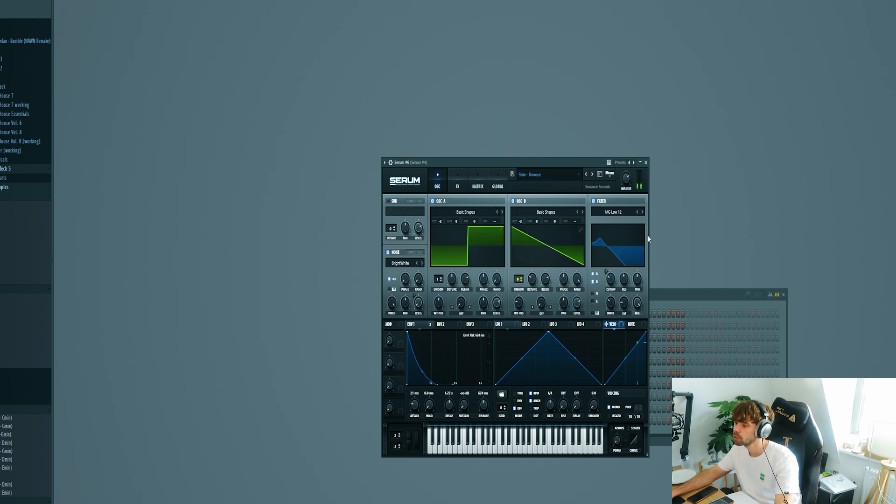
Step: Draw a two-bar Serum #6 note starting at bar 1
left_click(710, 295)
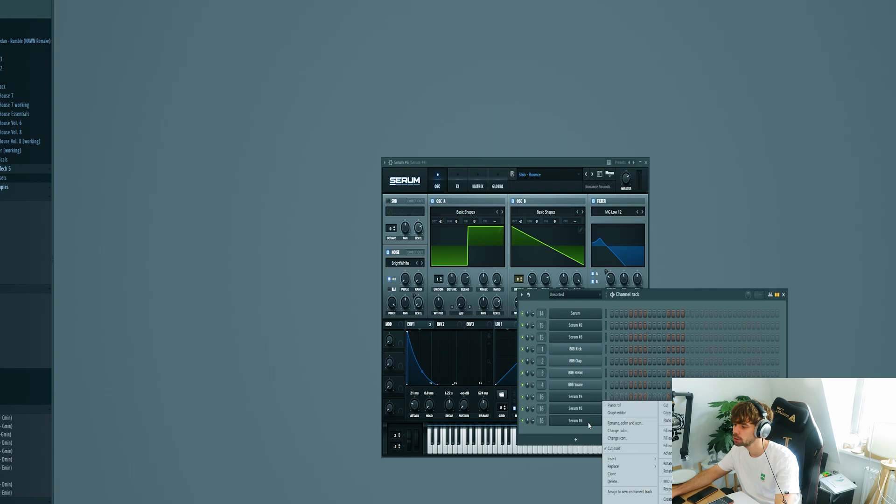
left_click(615, 405)
left_click(567, 211)
left_click_drag(567, 211, 538, 280)
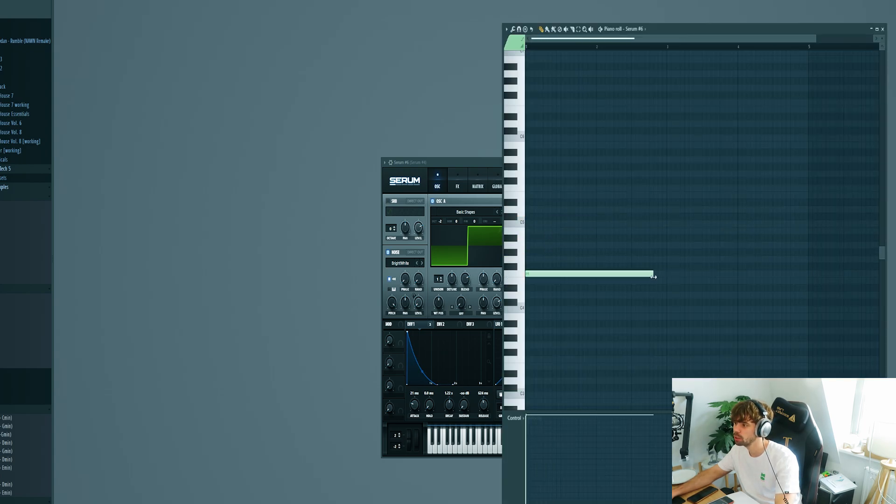
left_click_drag(664, 275, 668, 275)
Step: Place Pattern 5 on track 6 at bar 19 and play the arrangement with all tracks active
key("F5")
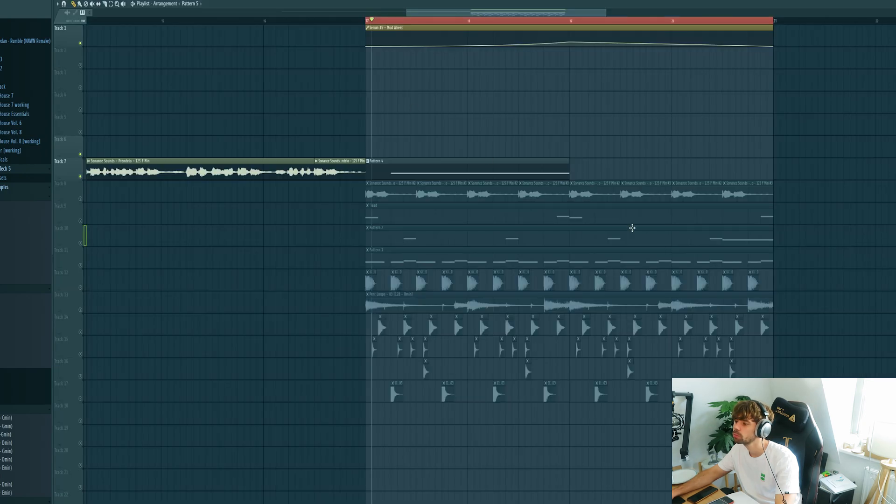
left_click(574, 145)
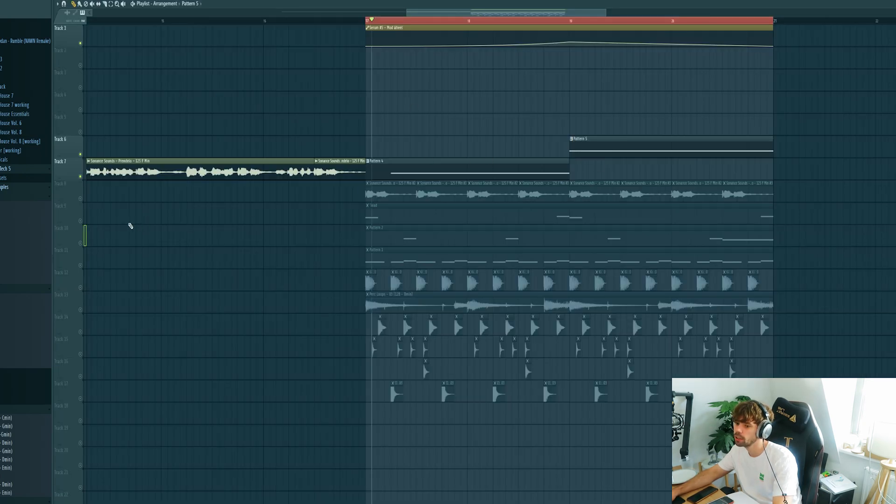
left_click(80, 221)
key("space")
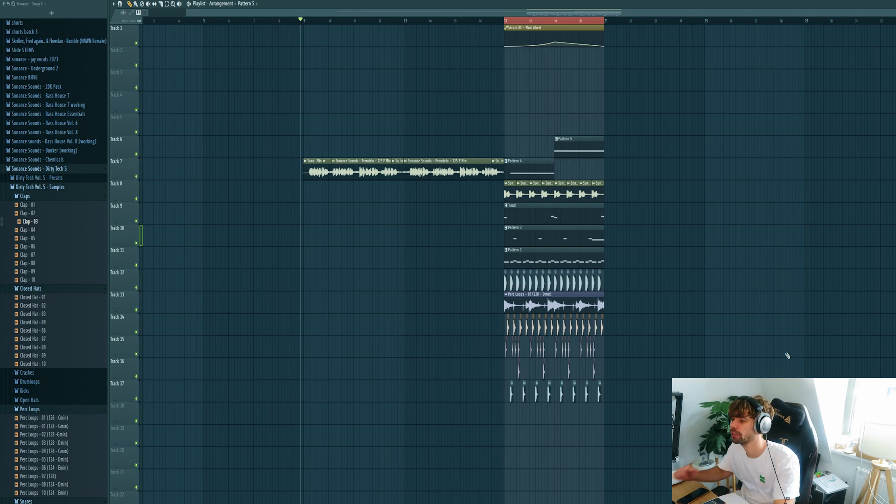
Step: Duplicate the drop clips from bars 17–21 to bars 21–25 on tracks 6 to 17 and extend the loop selection over bars 17–25
scroll(677, 395, "up", 2)
mouse_move(633, 416)
left_mouse_down()
mouse_move(477, 152)
mouse_move(455, 145)
mouse_move(596, 174)
left_mouse_up()
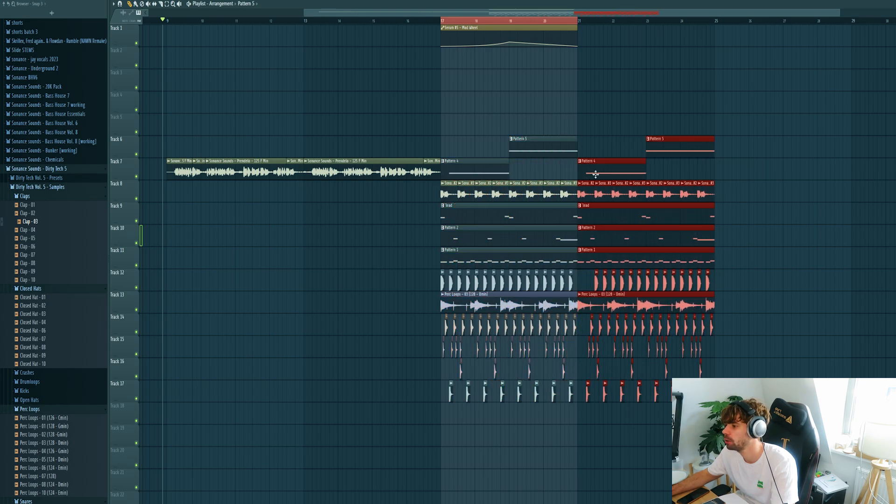
left_click_drag(717, 21, 441, 21)
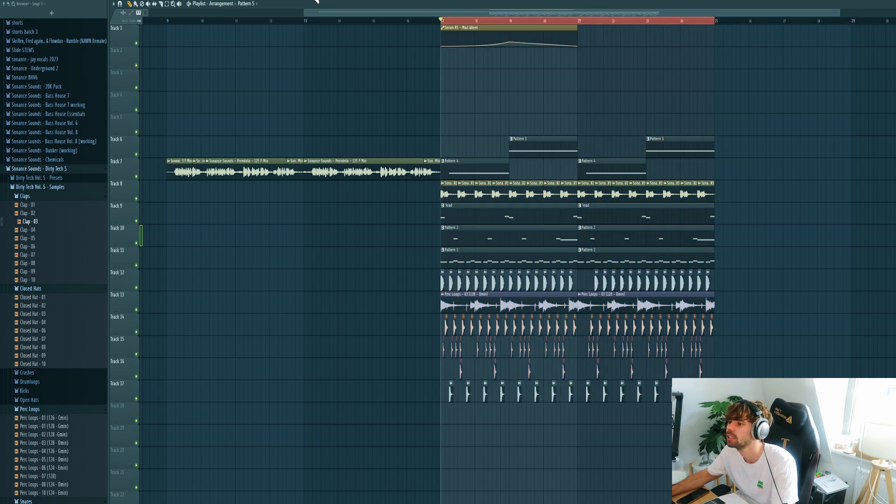
Step: Add Fruity Parametric EQ 2 to the first effect slot of the Master mixer track
key("F9")
left_click(417, 207)
left_click(743, 169)
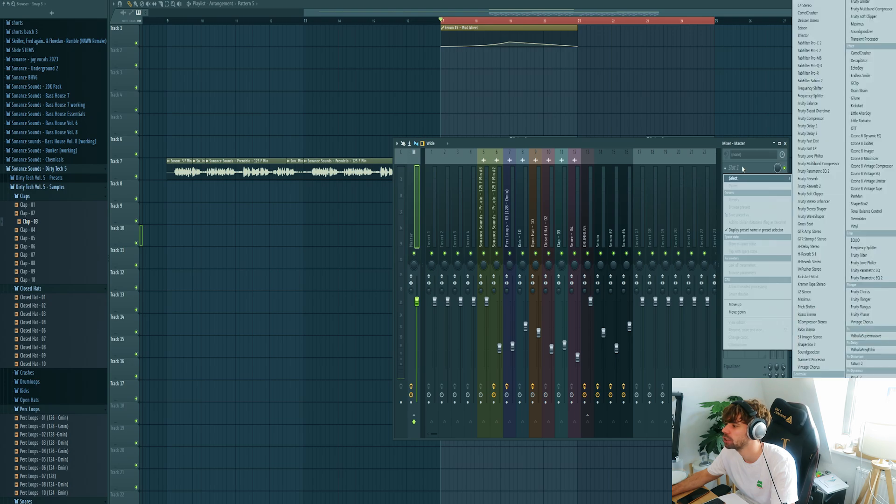
left_click(873, 278)
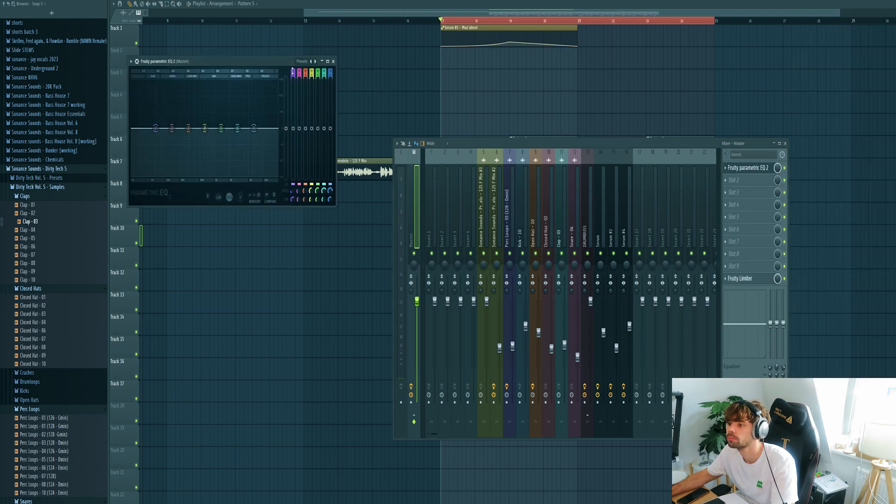
Step: Make band 1 of the master EQ a high-pass, lower its frequency to the minimum and create an automation clip for that frequency
right_click(293, 191)
left_click(307, 301)
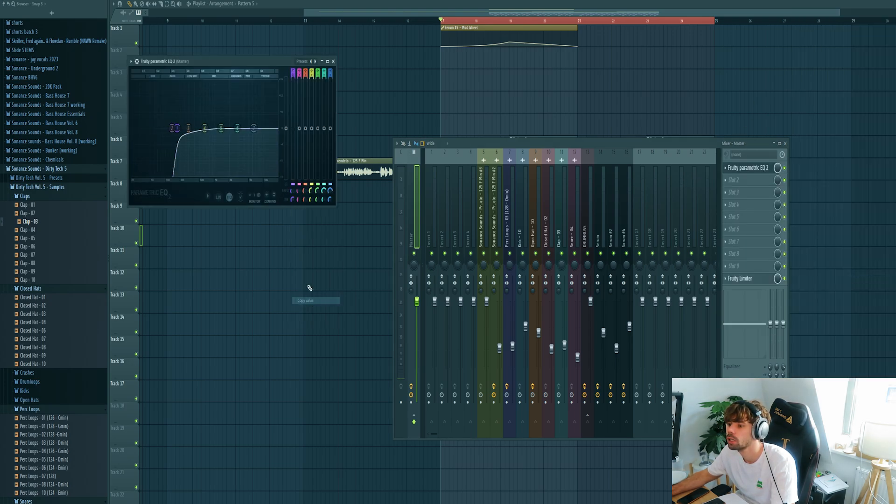
left_click_drag(291, 191, 291, 205)
right_click(293, 190)
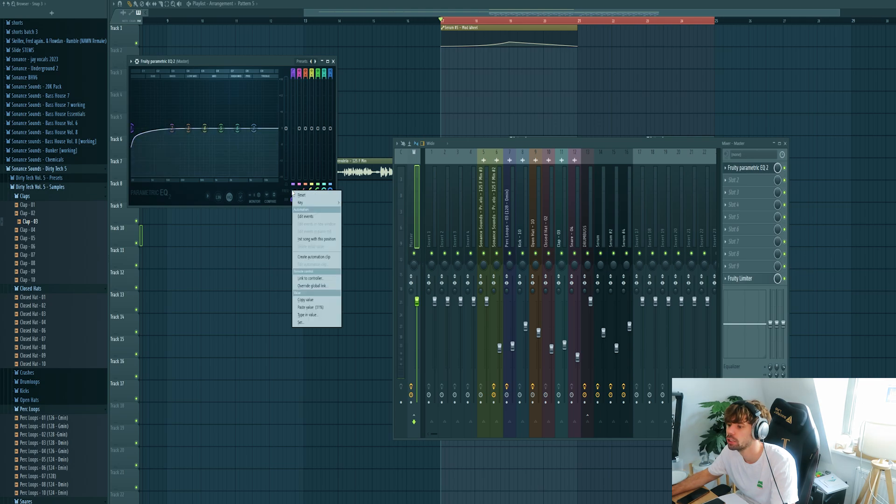
left_click(314, 257)
Step: Shape the EQ band 1 frequency automation on track 2 to stay low, step up at bar 24 and hold flat until bar 25
key("F12")
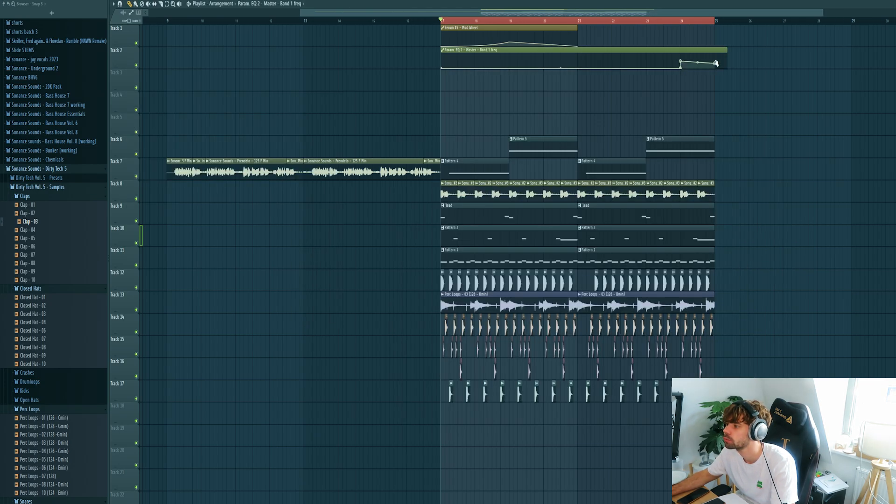
right_click(716, 64)
left_click(732, 188)
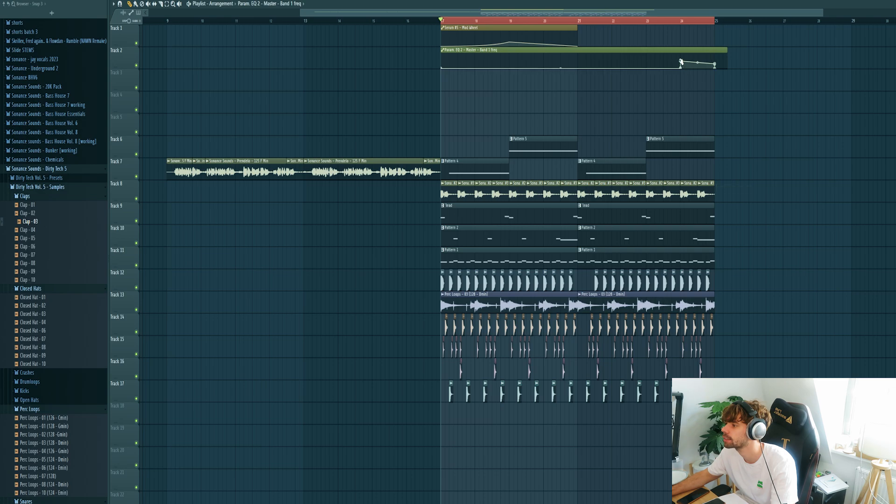
right_click(681, 62)
left_click(696, 187)
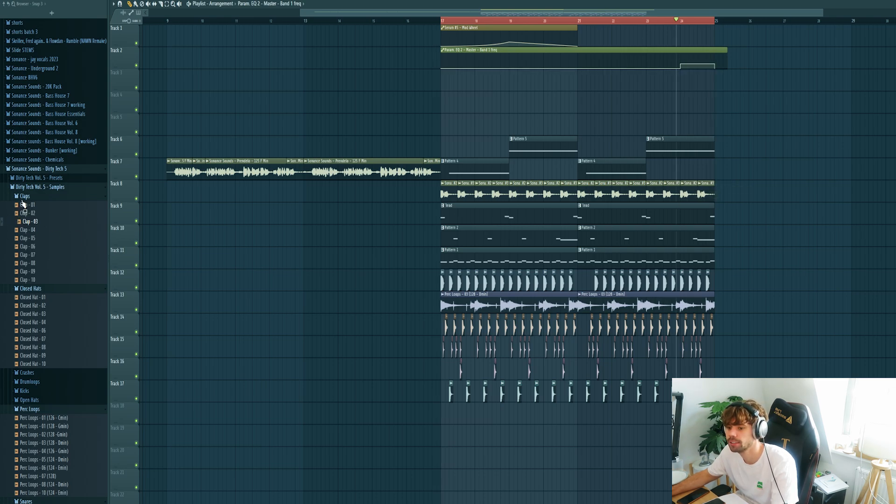
Step: Add the Crash - 2 sample to track 4 at bar 24 and trim the clip to one beat
left_click(24, 373)
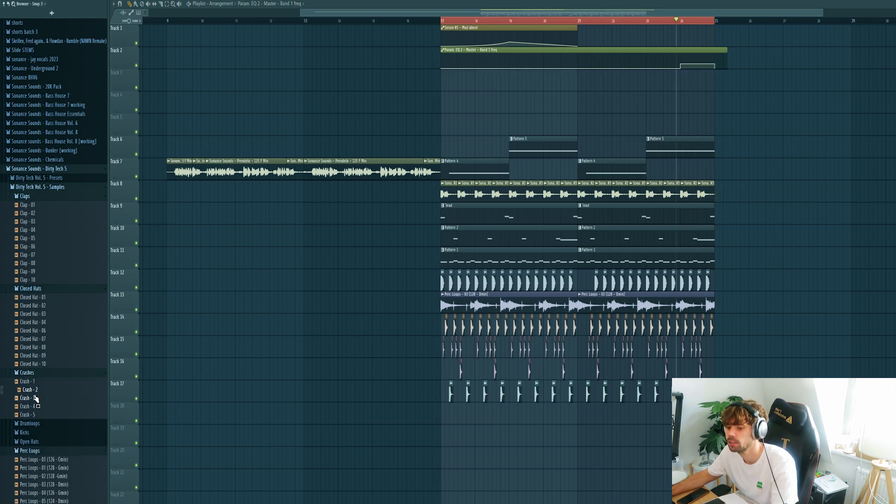
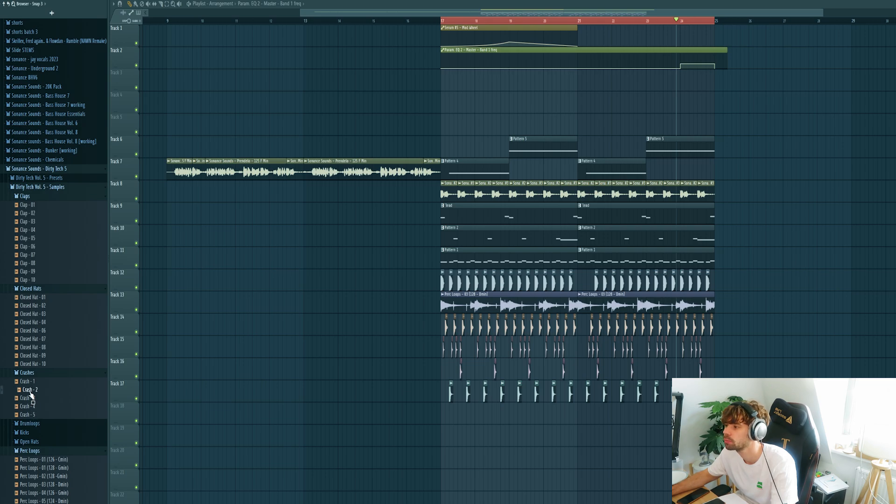
left_click_drag(31, 391, 682, 105)
scroll(714, 109, "up", 4)
double_click(574, 104)
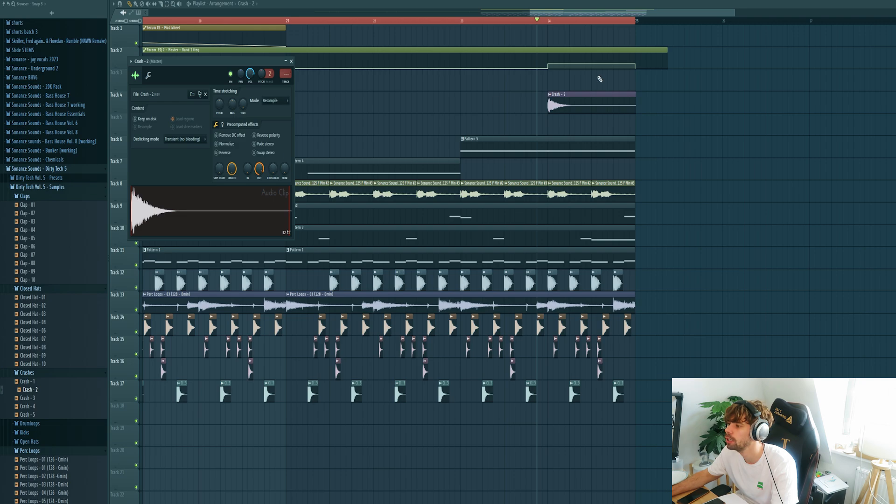
left_click_drag(636, 100, 565, 108)
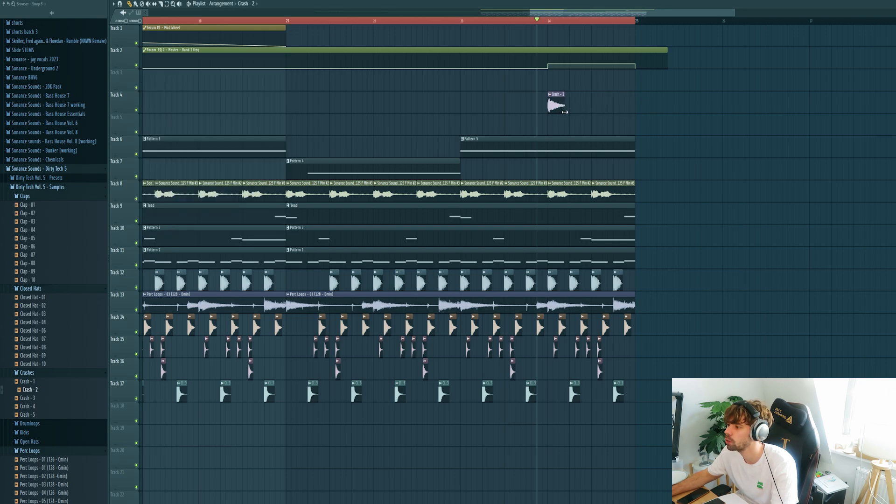
Step: Repeat the one-beat Crash - 2 clip on every beat of track 4 through bar 24, ending with one at bar 25
scroll(565, 111, "up", 4)
left_click(579, 107)
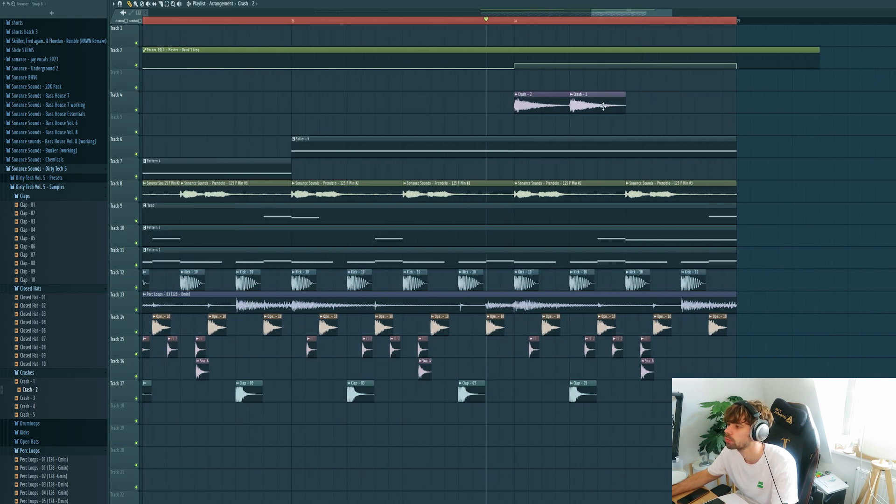
left_click(635, 107)
left_click_drag(706, 105, 698, 105)
left_click_drag(715, 105, 743, 105)
Step: Add another Crash - 2 clip one beat before bar 24, make it unique and reverse it
left_click(474, 103)
left_click(461, 95)
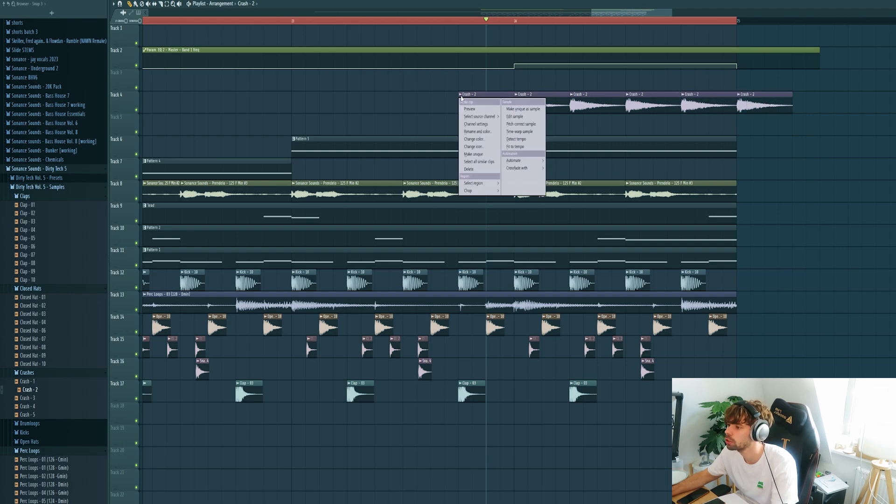
left_click(474, 154)
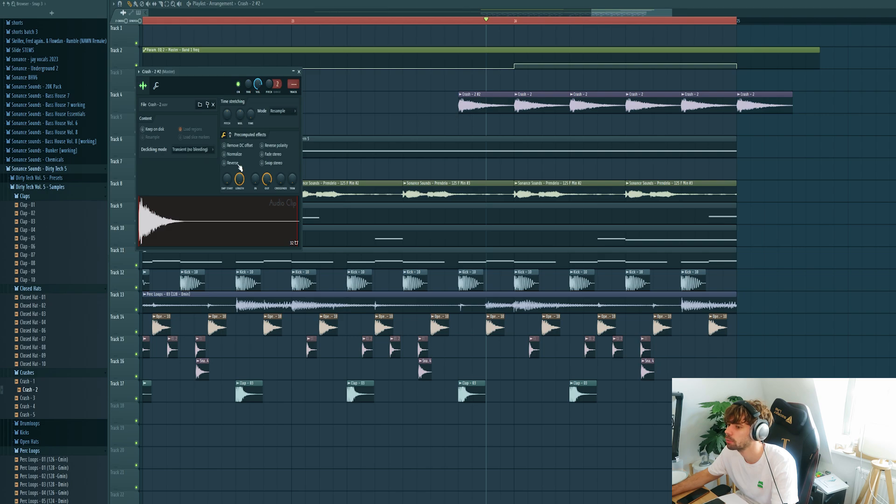
left_click(239, 166)
Step: Move the reversed crash to track 5 and resize it so its swell ends at bar 24
left_click_drag(495, 105, 462, 125)
left_click_drag(470, 126, 787, 128)
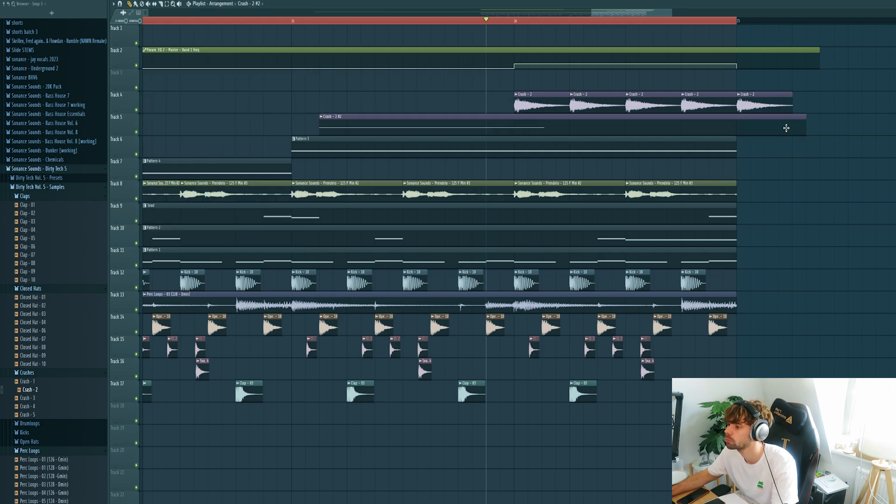
double_click(346, 129)
left_click_drag(268, 179, 268, 163)
left_click_drag(806, 131, 504, 116)
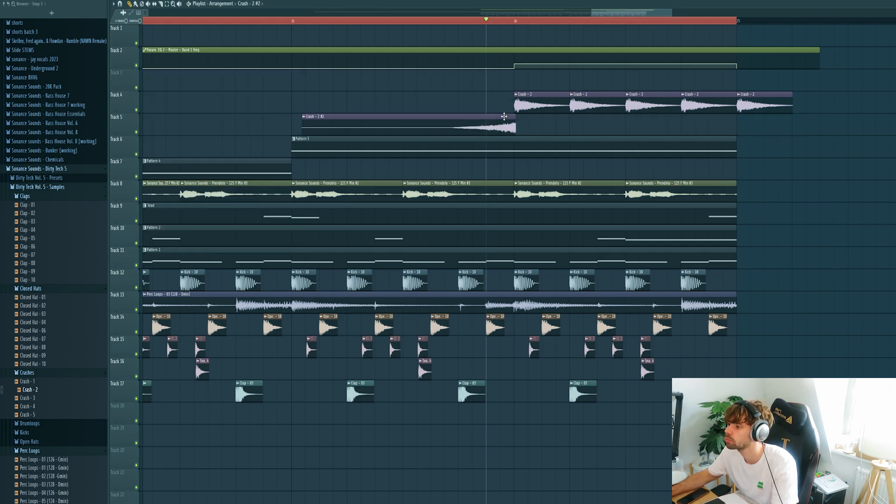
Step: Route Crash - 2 to mixer track 17 and load the crash chain mixer track state on it
double_click(526, 101)
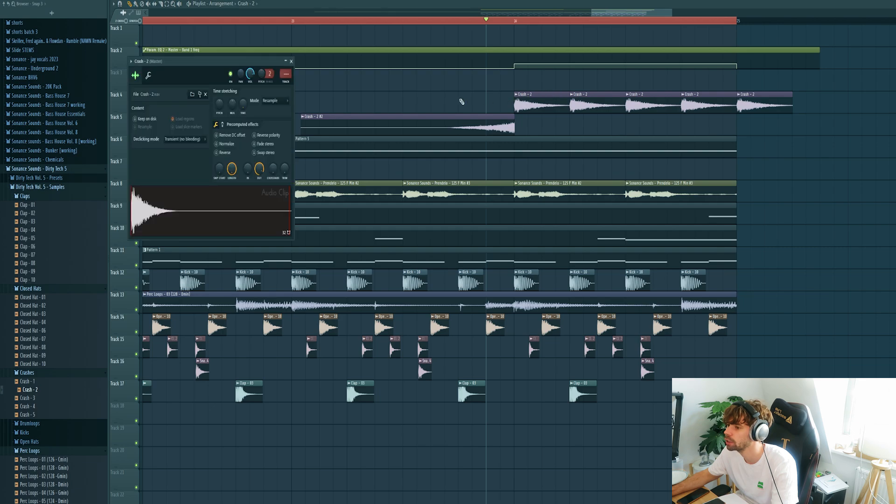
left_click(287, 84)
right_click(640, 201)
mouse_move(672, 200)
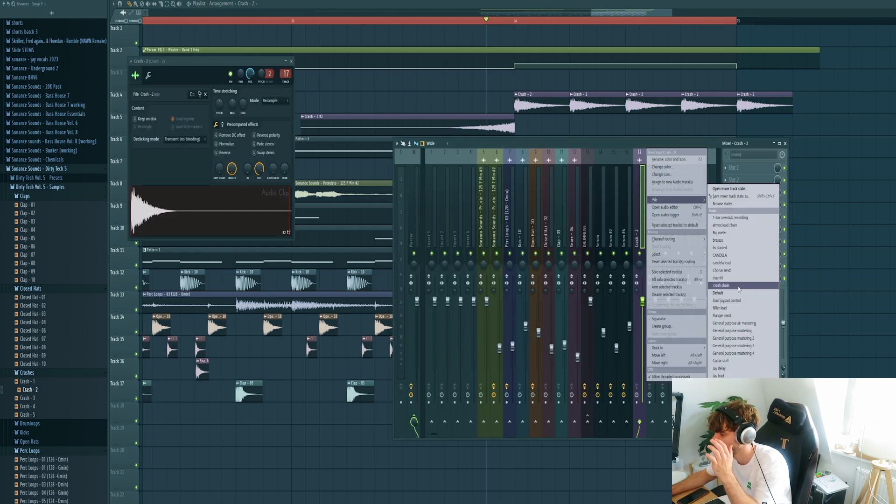
left_click(739, 286)
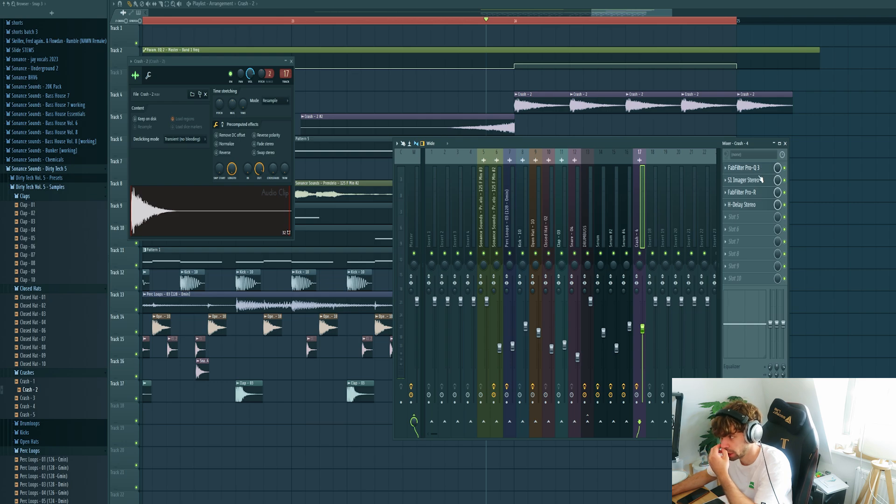
key("F12")
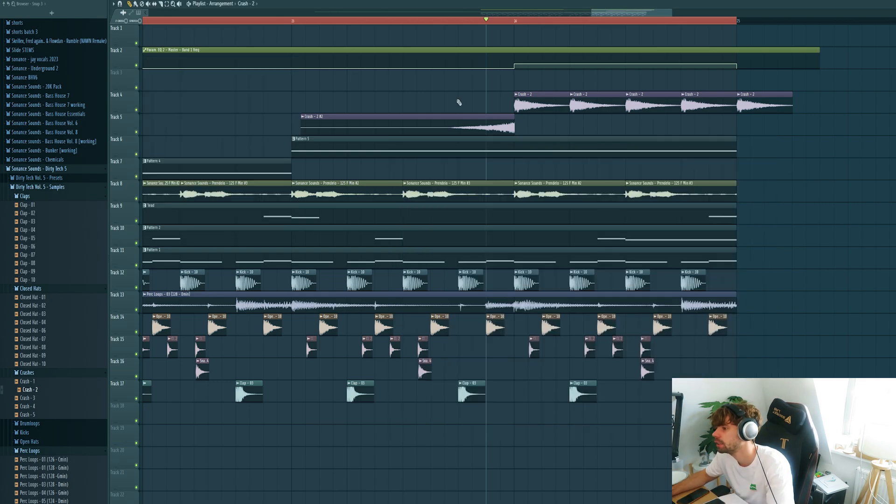
Step: Play back the transition into bar 24 to check the reversed crash and the repeated crash hits
left_click(431, 22)
key("space")
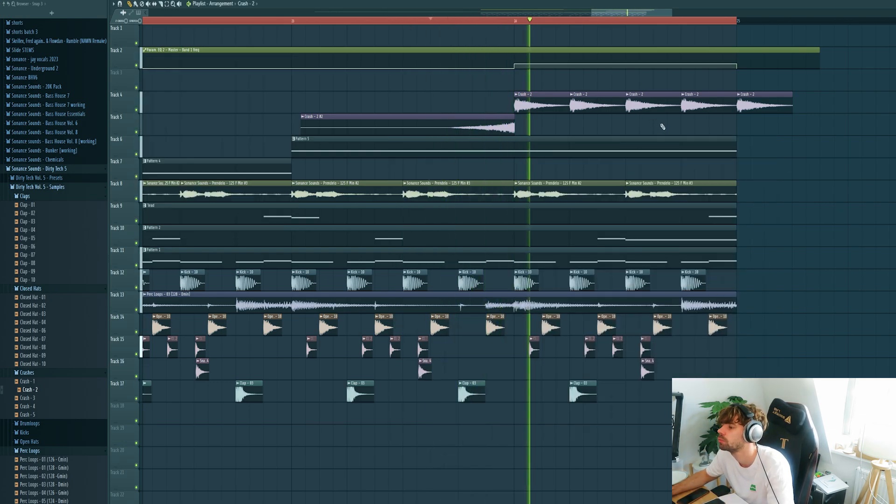
double_click(541, 101)
key("space")
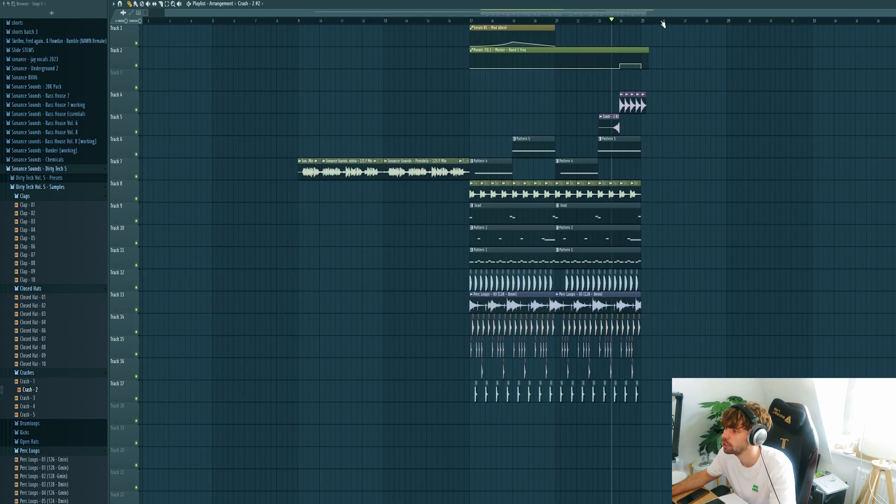
Step: Duplicate all drop clips from bar 17 so the copy starts at bar 25, and set the time selection to bars 25 to 33
left_click_drag(663, 24, 471, 22)
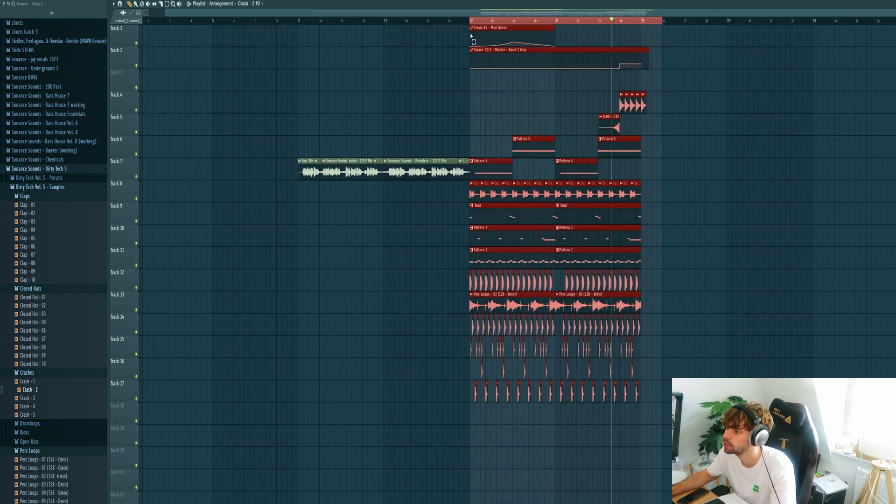
key("ctrl+b")
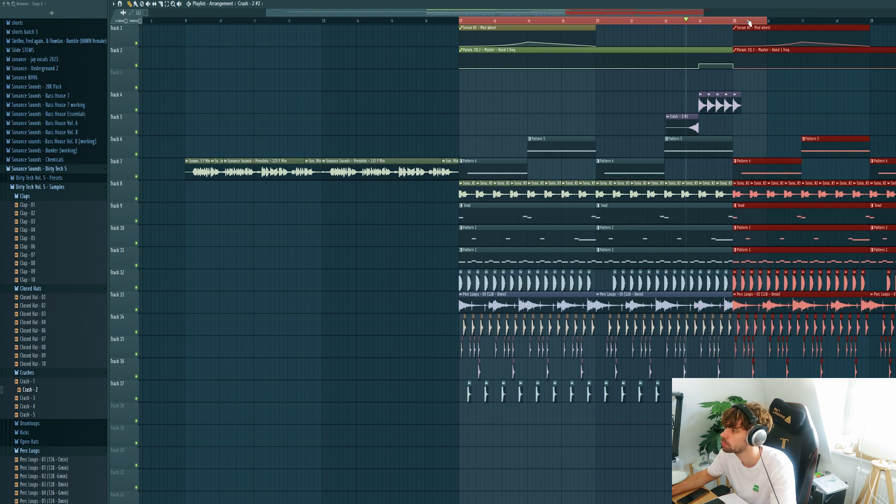
scroll(450, 24, "up", 1)
mouse_move(619, 20)
left_mouse_down()
mouse_move(780, 22)
mouse_move(786, 31)
left_mouse_up()
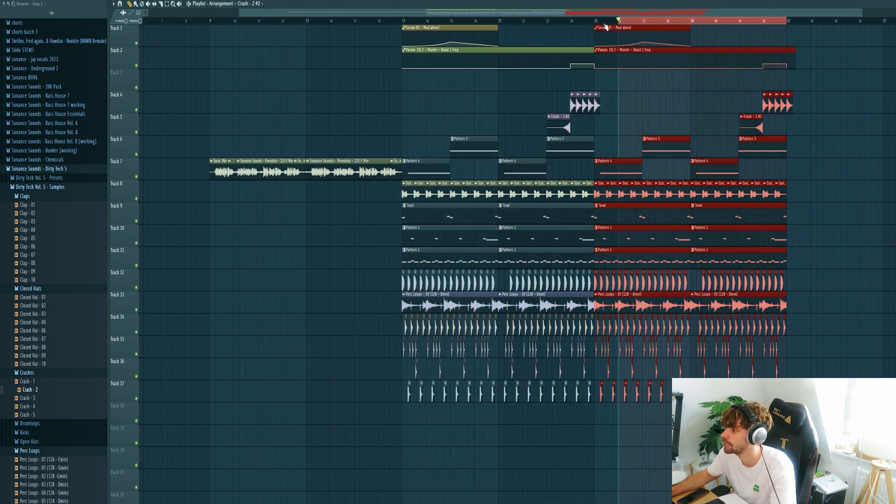
left_click(647, 96)
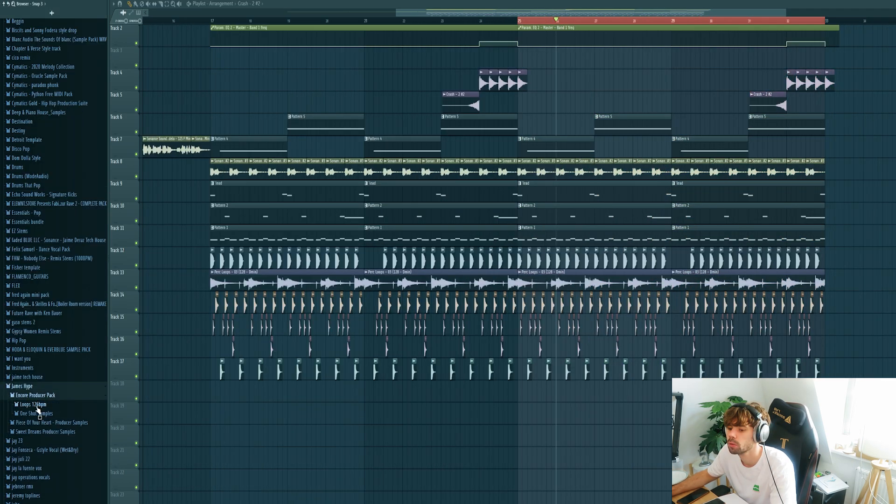
Step: Add EN 909 RIDE LOOP, EN CROWD AMBIENCE and EN HIGH STRING from the Encore Producer Pack at bar 25 on tracks 18 to 20
scroll(41, 361, "down", 1)
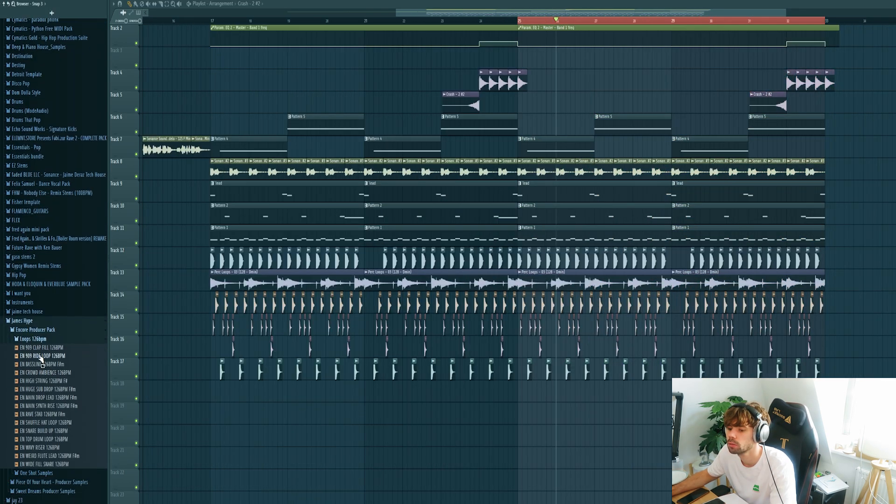
left_click_drag(42, 360, 520, 398)
left_click_drag(44, 372, 522, 413)
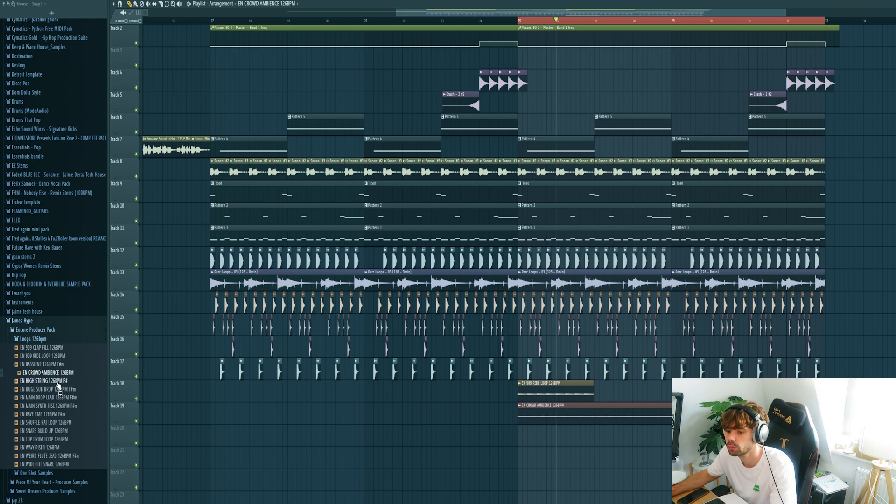
left_click_drag(58, 384, 522, 431)
Step: Fit the EN HIGH STRING clip to the project tempo with its original tempo entered as 126 BPM
left_click(521, 430)
mouse_move(522, 432)
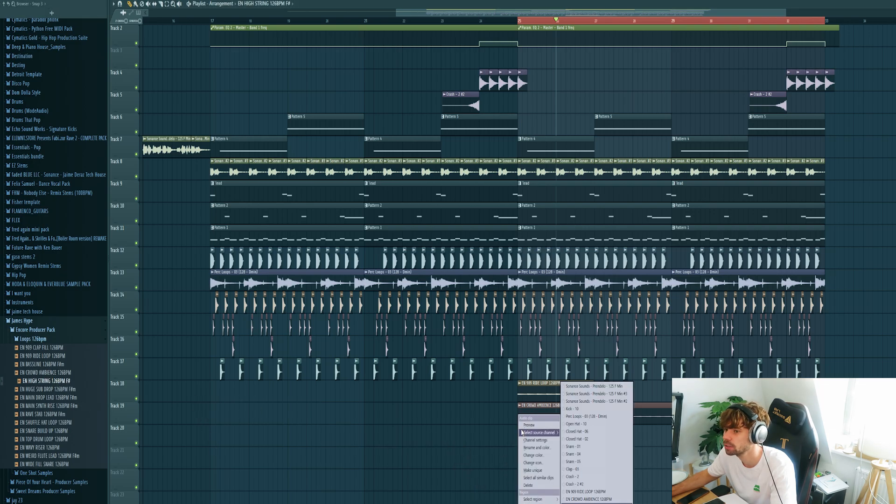
left_click(574, 463)
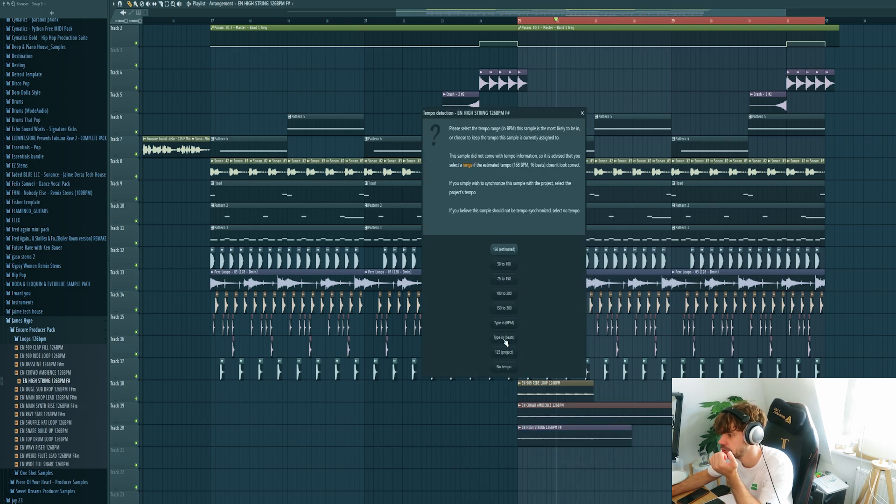
left_click(504, 324)
type("1")
type("26")
key("Return")
Step: Repeat the ride loop and high string clips back to back along tracks 18 and 20 up to bar 33
left_click(560, 383, "ctrl")
left_click(561, 428, "ctrl+shift")
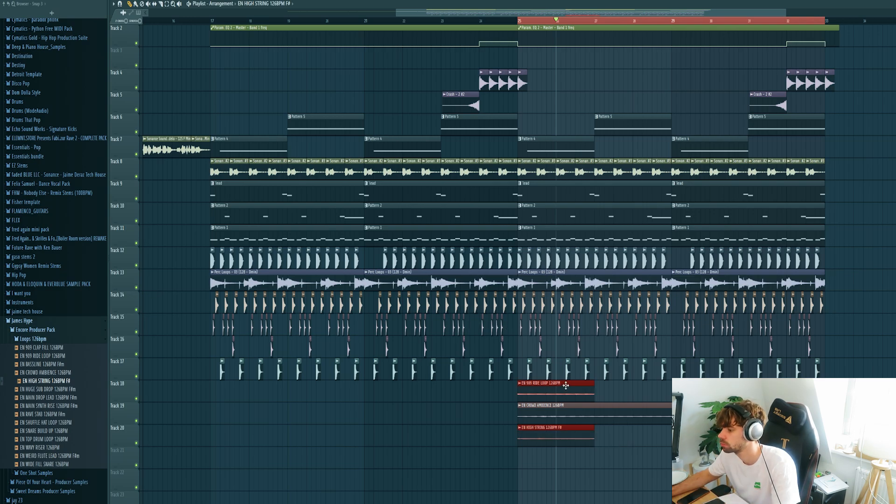
left_click_drag(566, 385, 648, 395)
Step: Route the ride loop, crowd ambience and high string samples to mixer tracks 18, 19 and 20
double_click(648, 383)
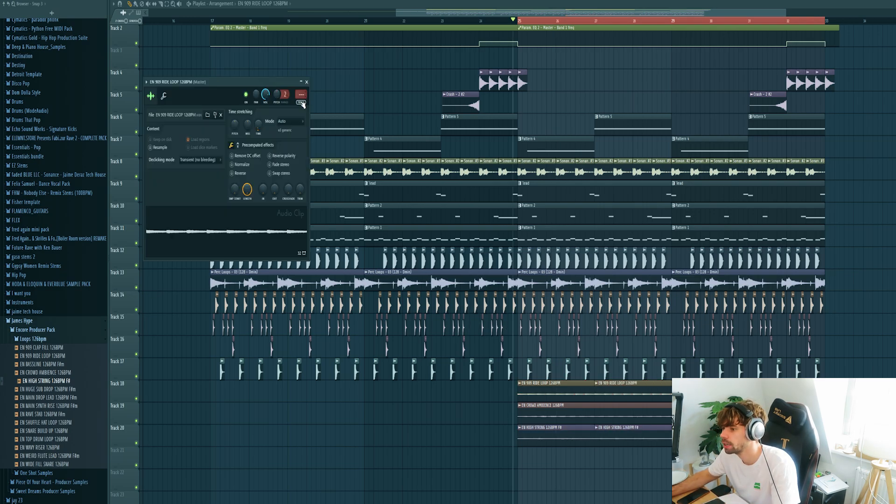
key("ctrl+l")
key("F9")
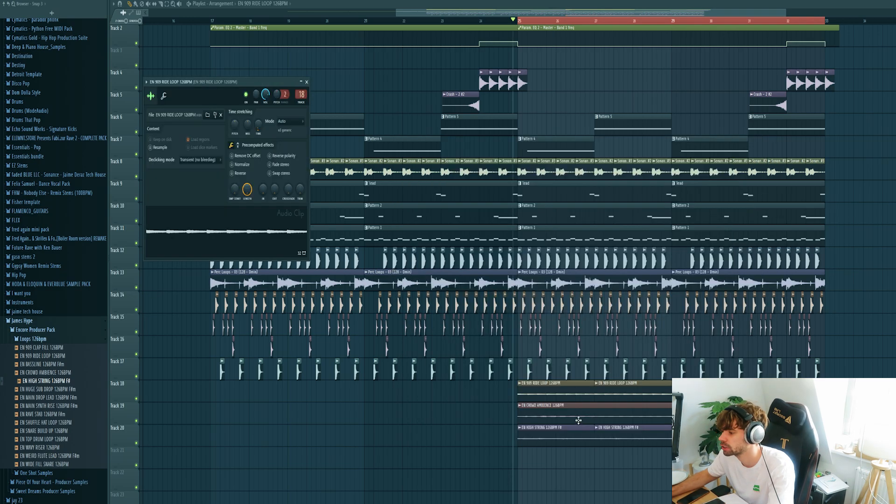
double_click(575, 418)
key("ctrl+l")
key("F9")
double_click(574, 438)
key("ctrl+l")
Step: Lower the faders of the three new mixer tracks during playback and route the ride loop only to the DRUMBUSS track
key("space")
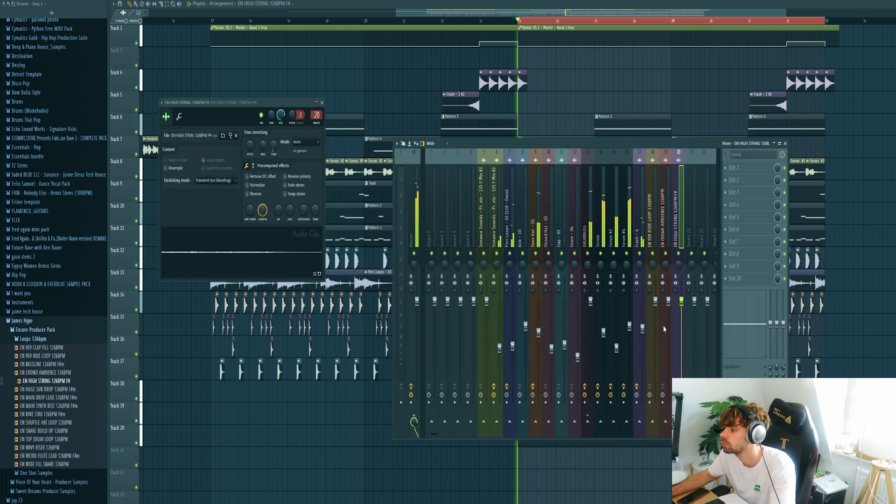
left_click_drag(682, 304, 656, 327)
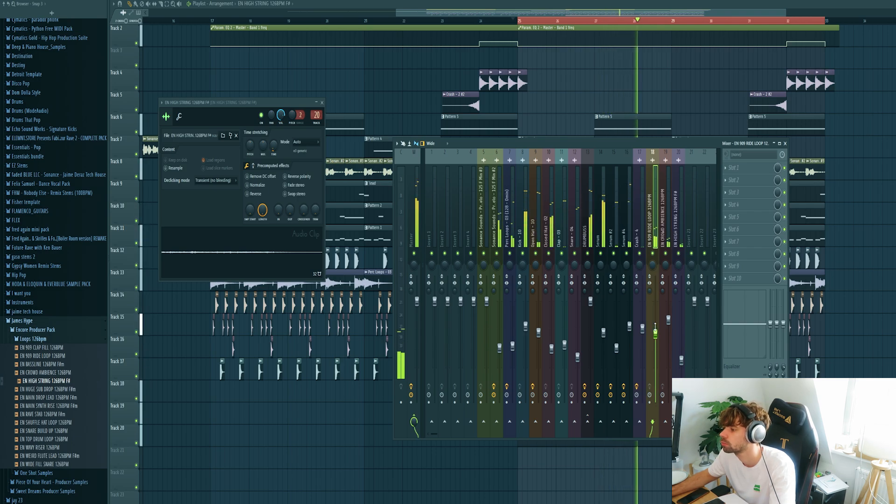
right_click(590, 423)
left_click(596, 436)
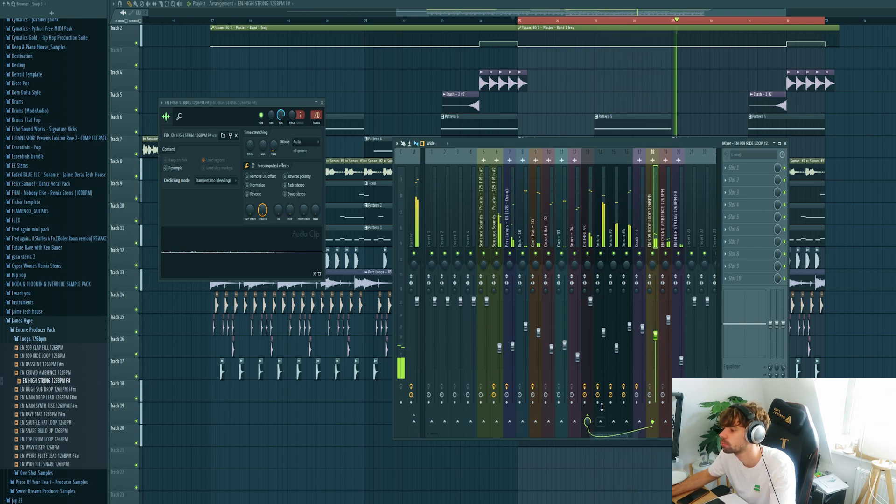
key("F12")
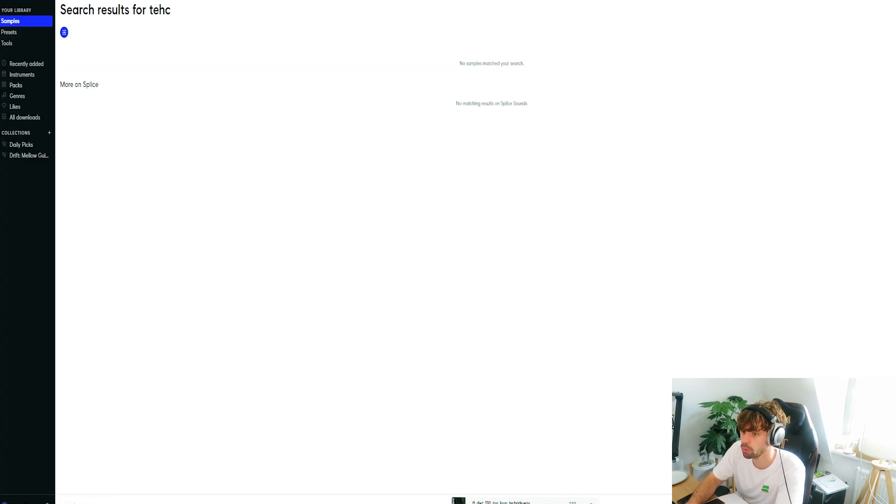
Step: Switch to Splice, search the sample library for techno and audition the T_Techno_loops10_Engines hi-hat loop
key("BackSpace")
key("BackSpace")
type("chno")
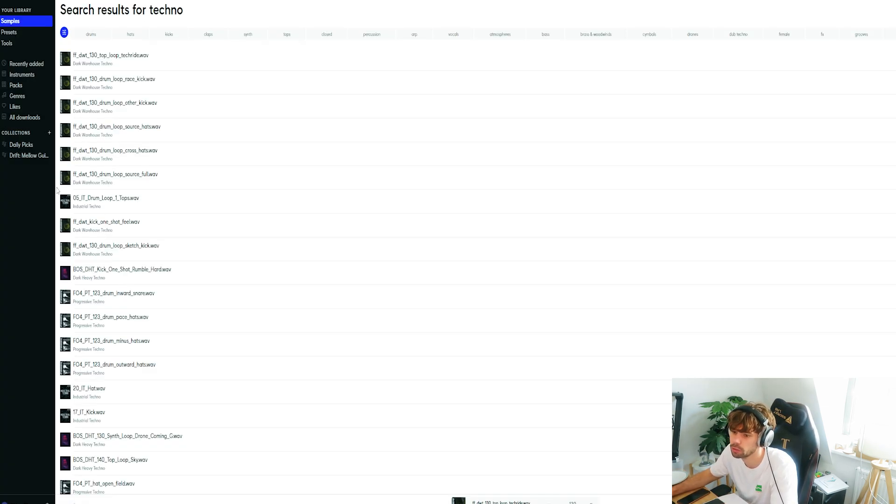
scroll(75, 288, "down", 10)
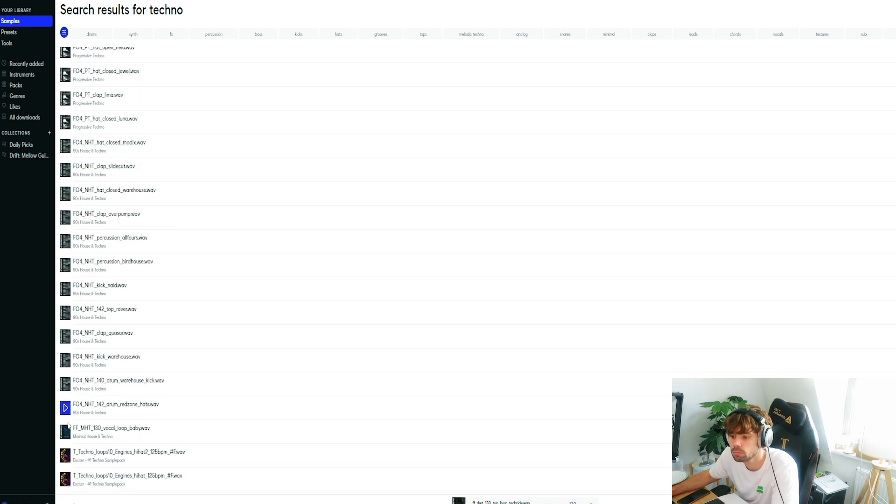
left_click(68, 451)
scroll(68, 434, "down", 2)
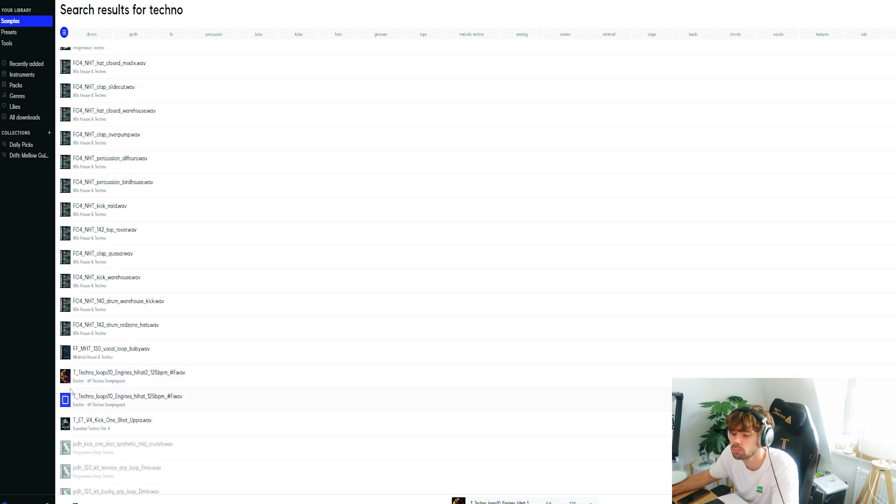
Step: Bring the Engines hihat and hihat2 125 bpm loops from Splice into the FL Studio playlist at bar 25 on tracks 22 and 23
key("alt+Tab")
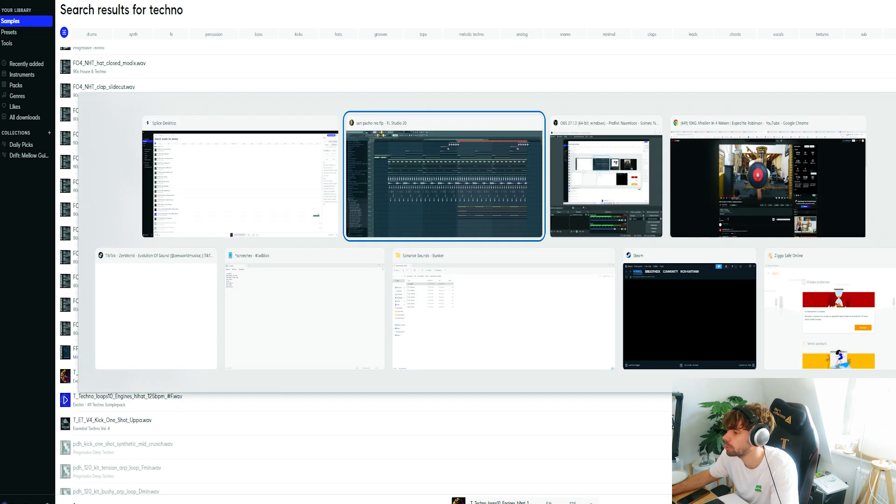
key("alt+Tab")
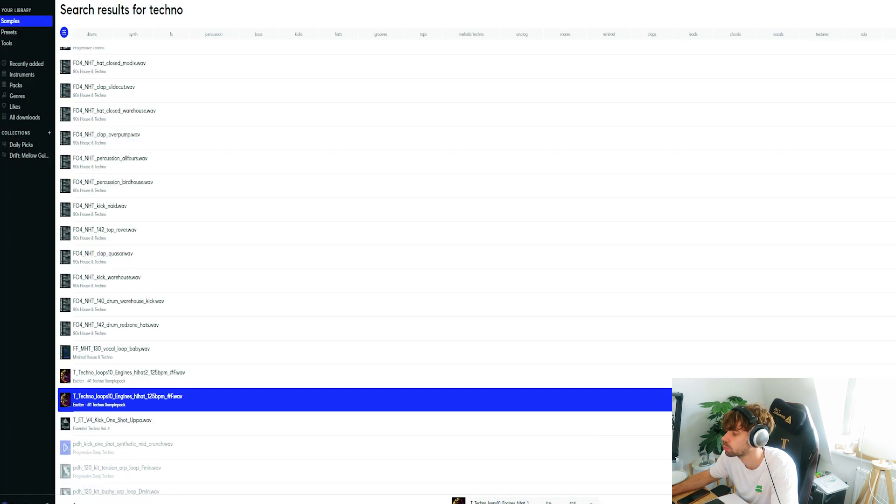
key("alt+Tab")
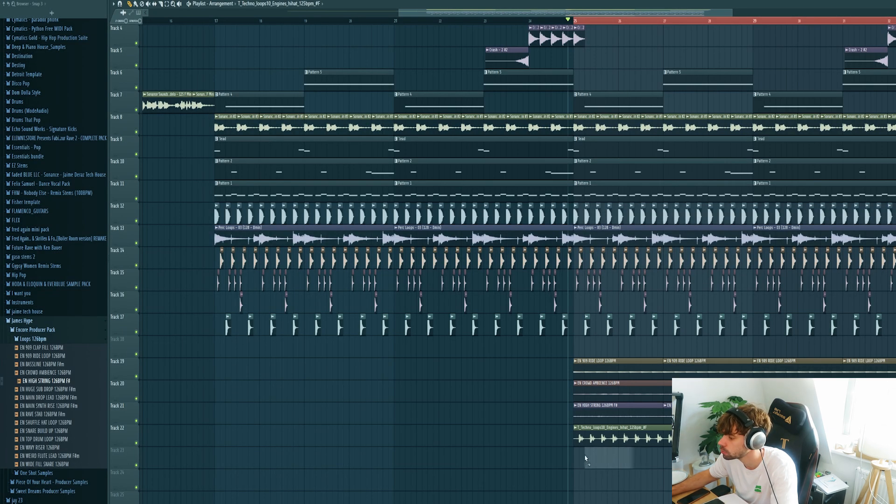
double_click(583, 435)
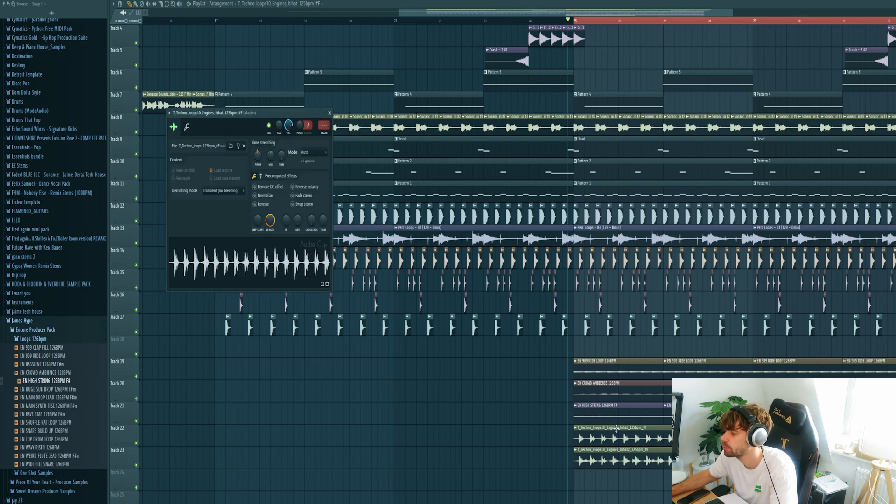
double_click(621, 450)
scroll(508, 419, "down", 2)
key("Escape")
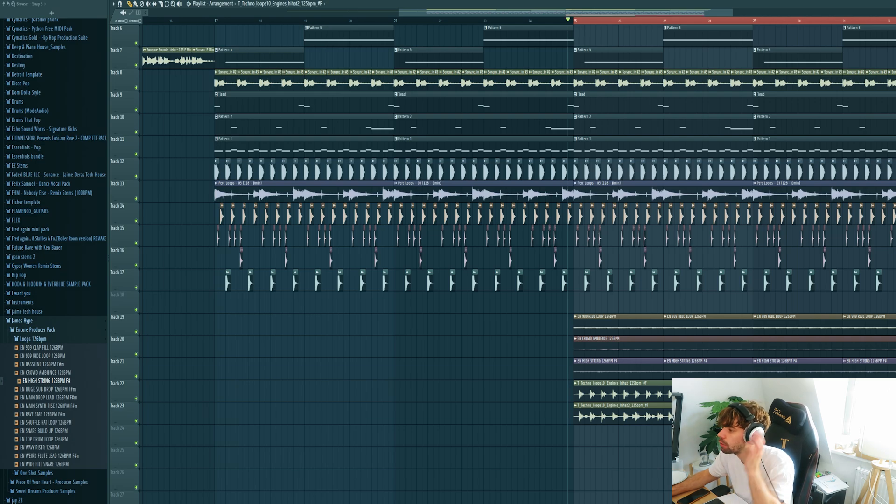
Step: Assign the Engines hihat loop to mixer track 21, lower its fader and route it only to the DRUMBUSS track
double_click(612, 384)
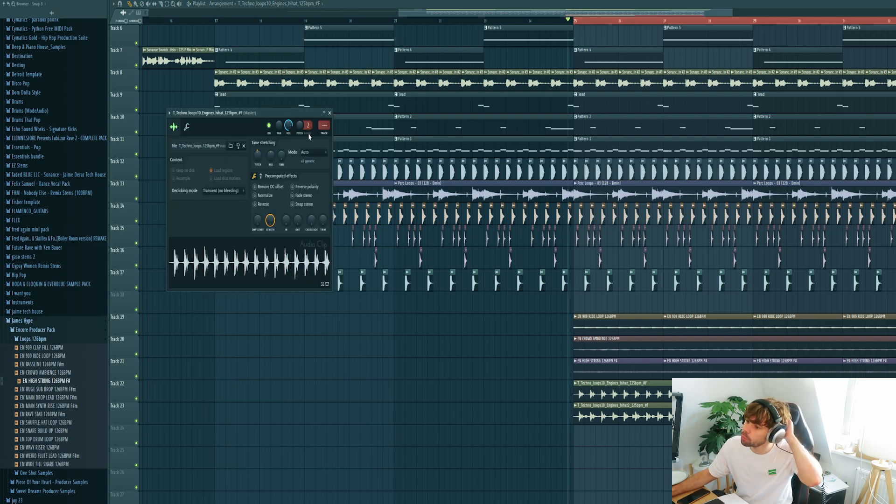
left_click(326, 136)
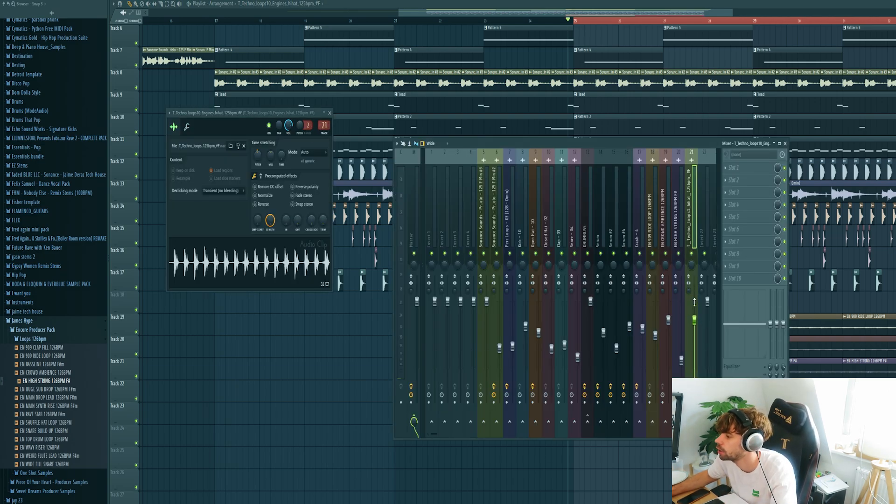
right_click(588, 428)
left_click(599, 441)
key("F12")
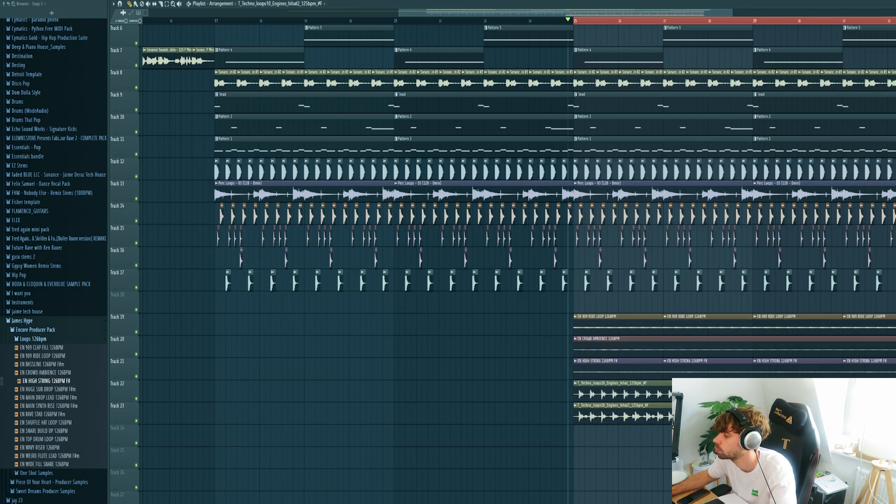
Step: Assign the Engines hihat2 loop to mixer track 22, lower its fader and route it only to the DRUMBUSS track
double_click(621, 414)
key("ctrl+l")
left_click_drag(707, 301, 708, 337)
right_click(588, 425)
left_click(601, 437)
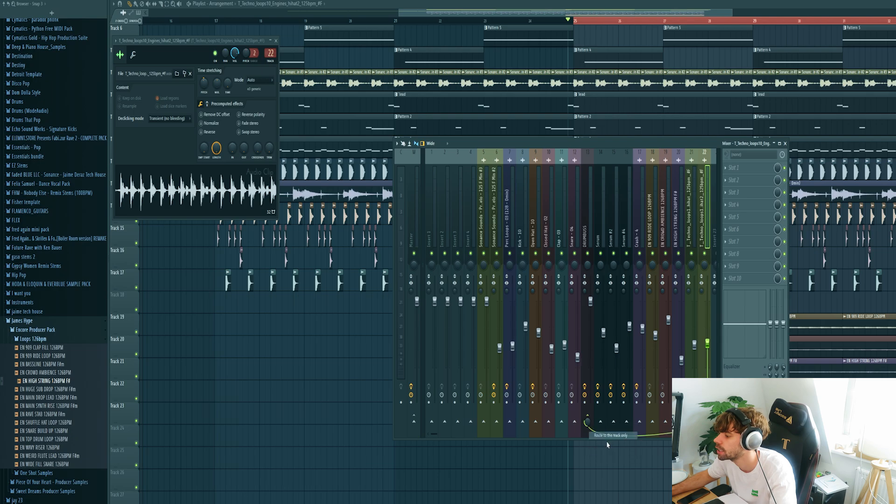
key("F12")
Step: Audition the new layers from bar 25, place a short Prendelo vocal clip at bar 24 on track 7 and clear the time selection
key("space")
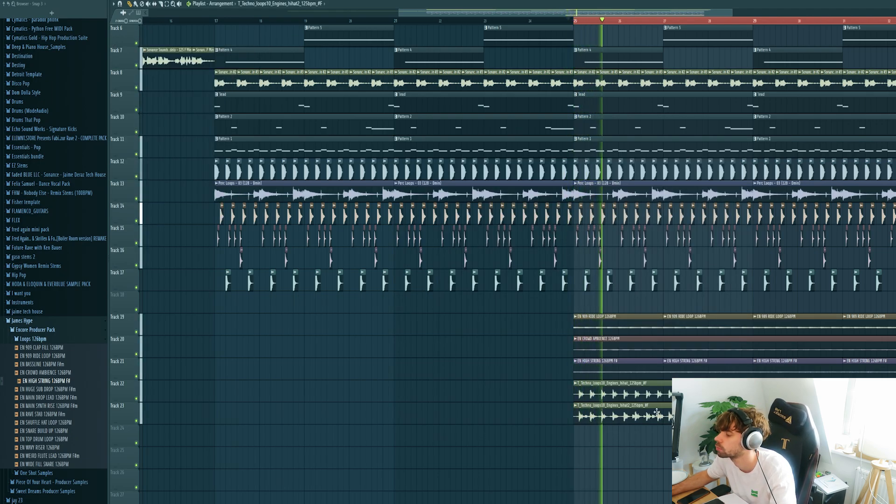
key("space")
scroll(659, 349, "down", 3)
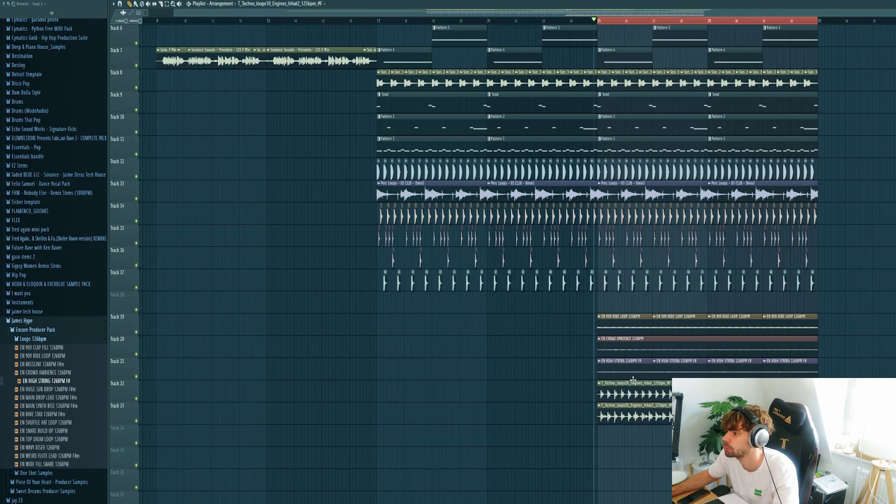
scroll(416, 376, "up", 5)
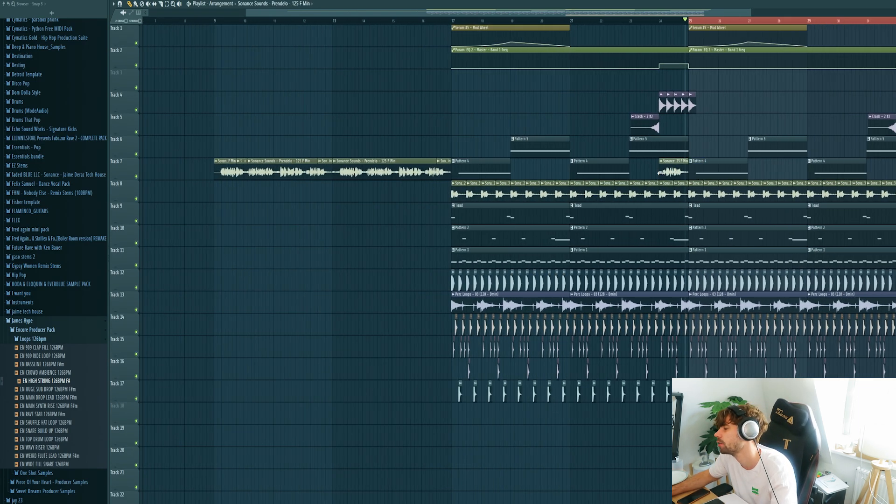
left_click_drag(677, 15, 691, 23)
key("ctrl+b")
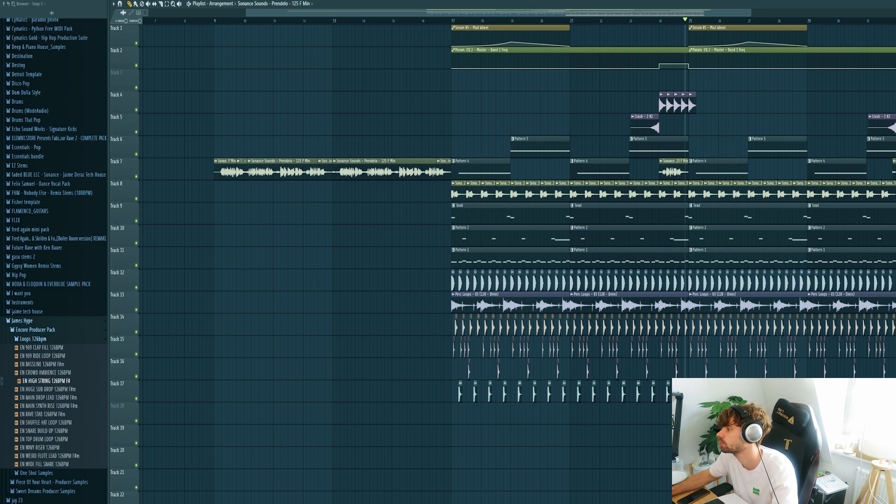
Step: Place the Uplifter - 02 sample from Sonance Sounds - Motion 2 on track 24 so it ends at bar 33
scroll(555, 225, "down", 3)
left_click(34, 341)
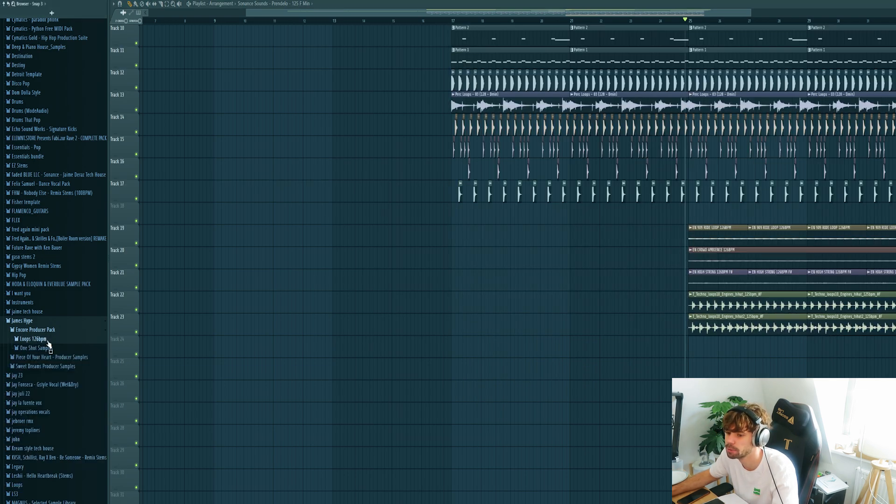
scroll(53, 446, "down", 15)
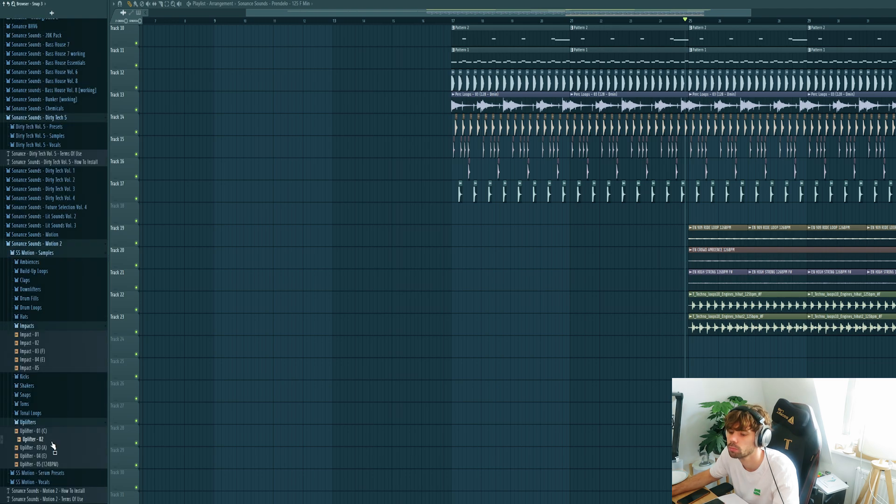
left_click_drag(52, 446, 848, 349)
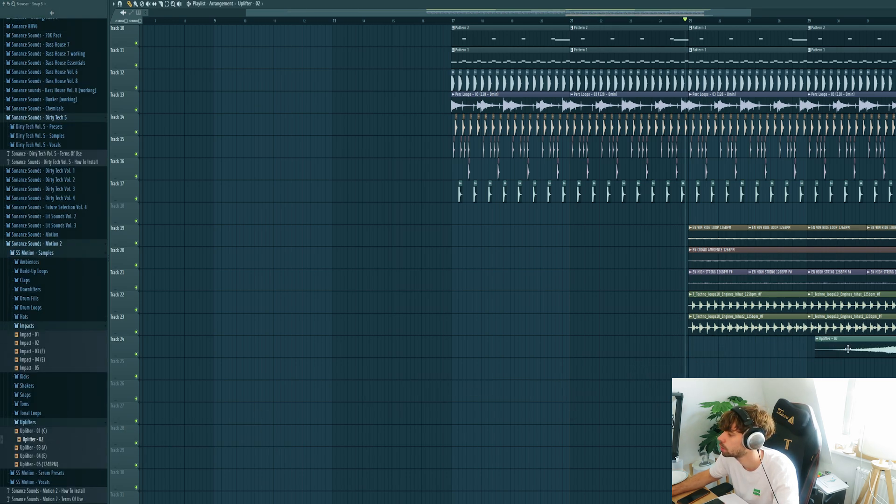
Step: Assign Uplifter - 02 to mixer track 23, lower its fader, add Kickstart with a ducking curve and audition the transition into bar 33
double_click(848, 349)
key("ctrl+l")
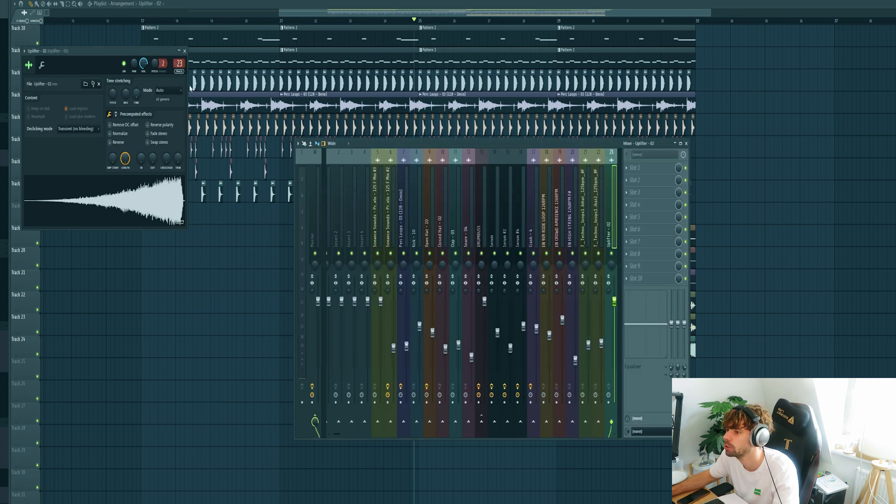
left_click(629, 279)
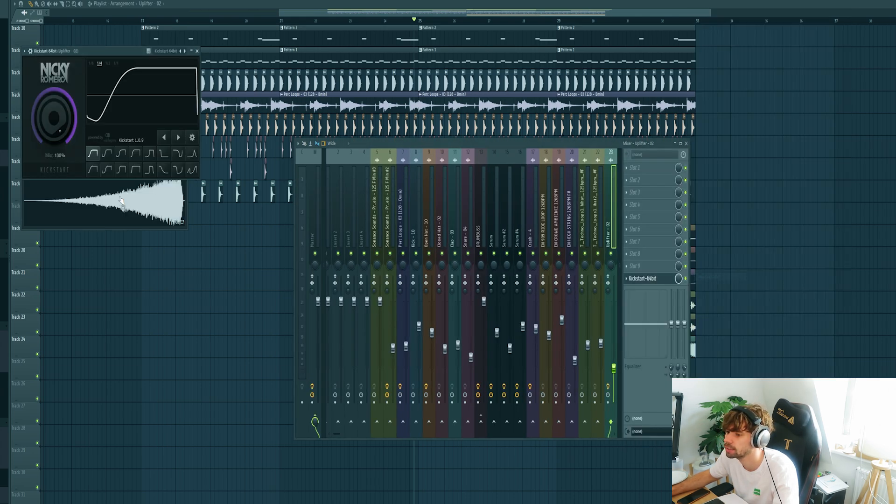
left_click(95, 169)
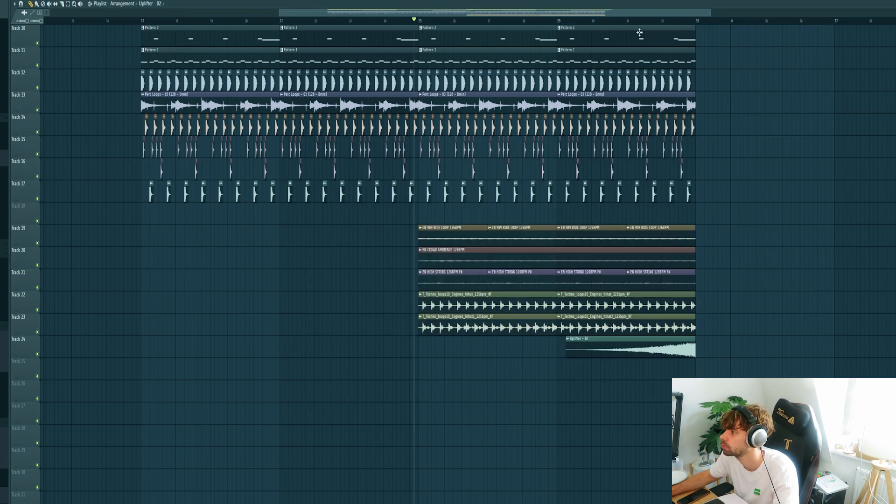
left_click(643, 20)
key("space")
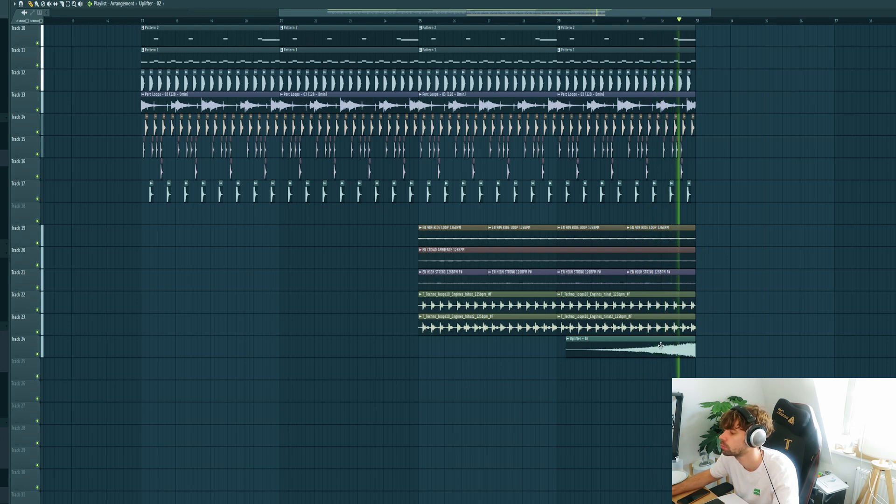
key("space")
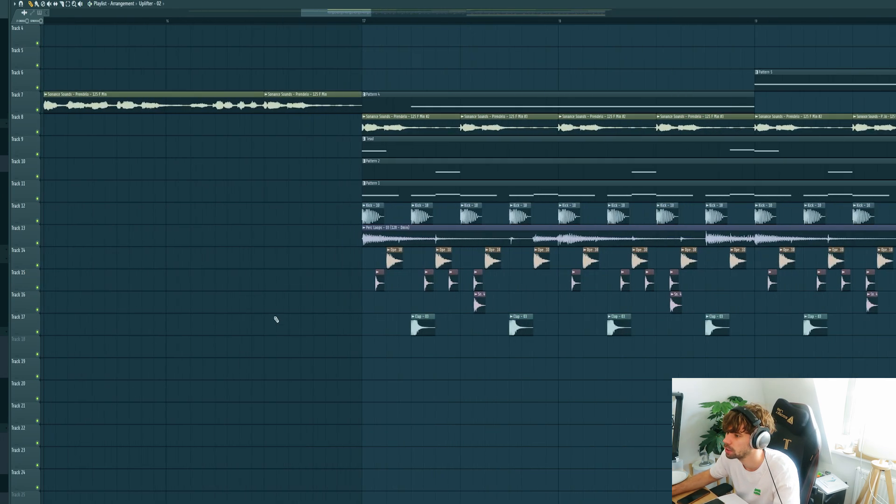
Step: Trim the first beat off the percussion loop at bar 17, delete the first open and closed hats there and audition the drop entry
scroll(276, 321, "up", 1)
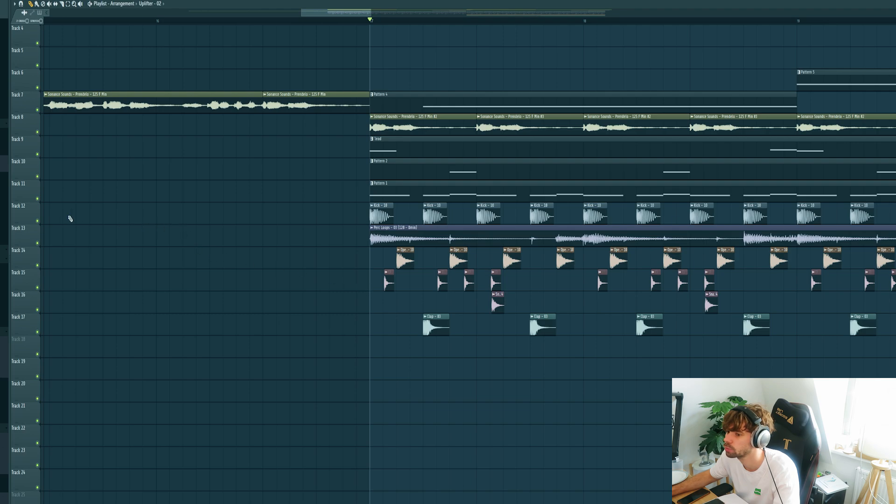
left_click_drag(372, 239, 426, 246)
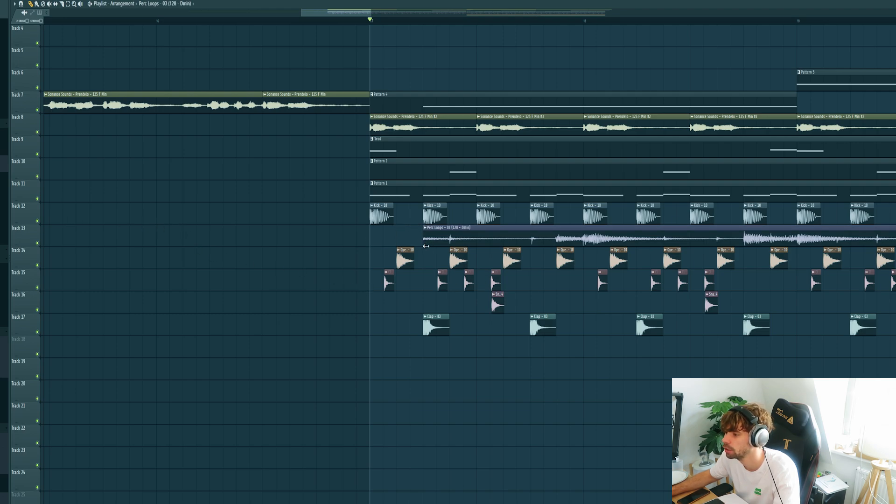
right_click(409, 261)
right_click(388, 281)
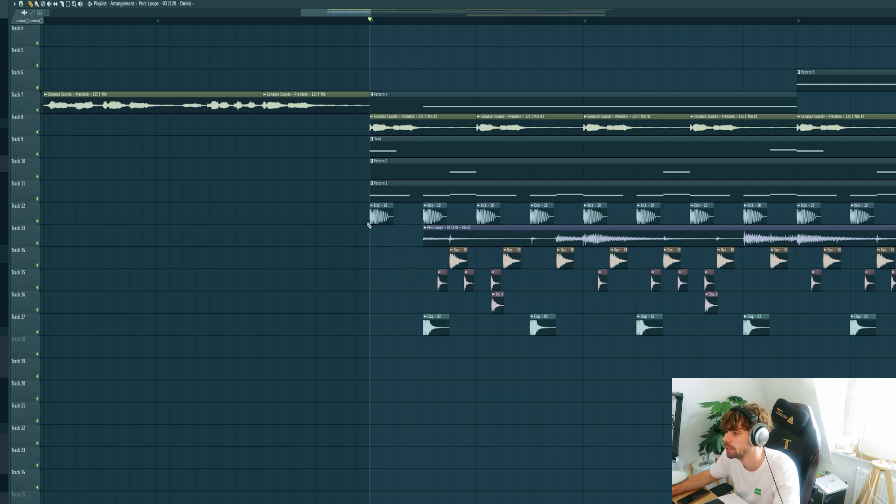
left_click(207, 21)
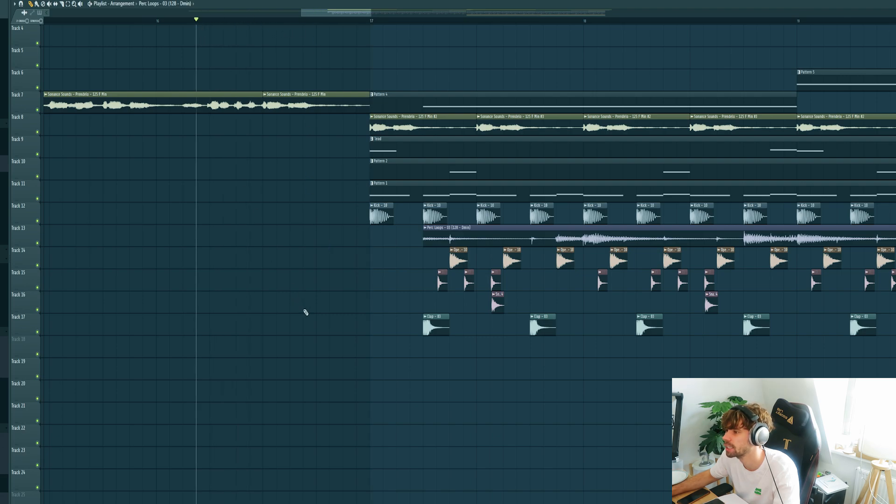
key("space")
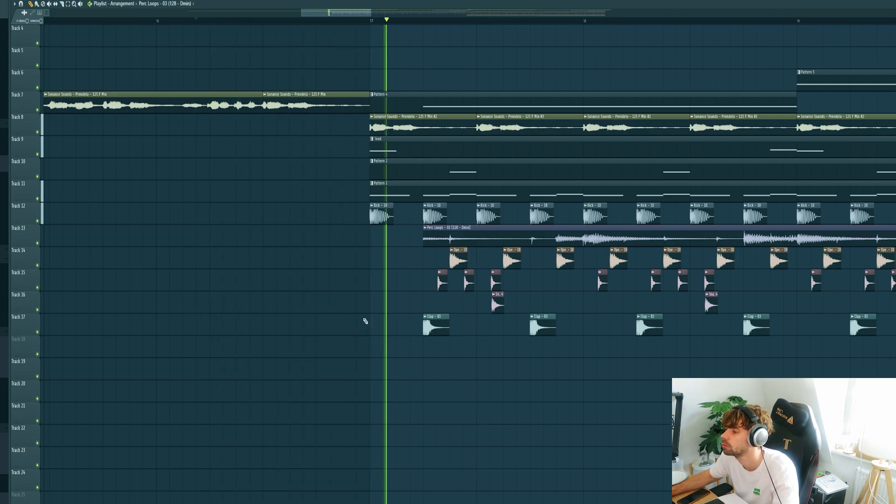
key("space")
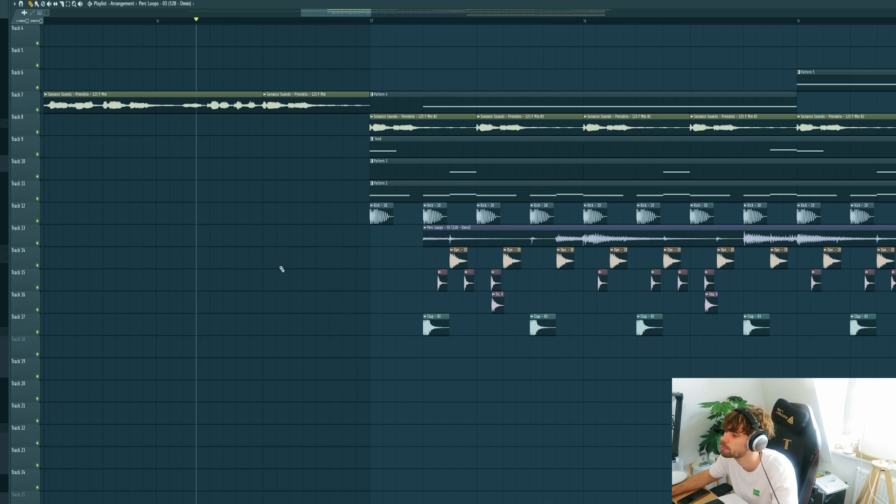
Step: Copy the crowd ambience and high string loops to bars 9–17 on tracks 20 and 21 and audition them under the vocal
scroll(287, 277, "down", 2)
scroll(293, 274, "down", 4)
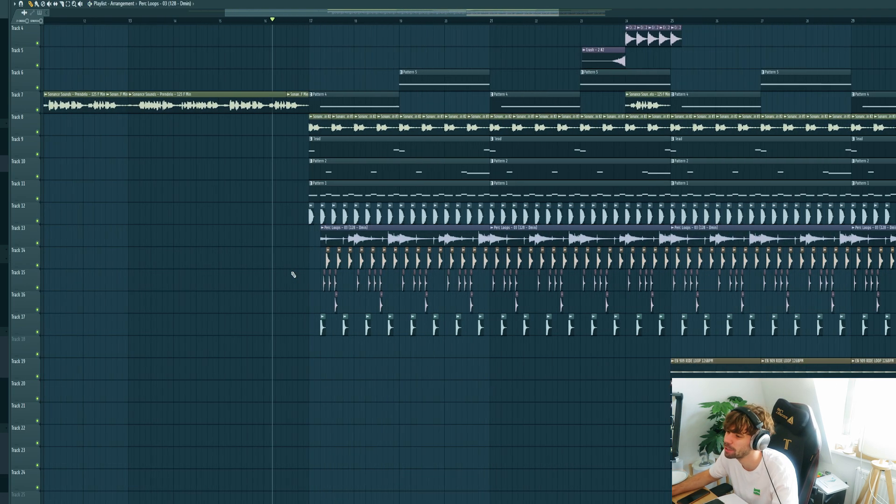
scroll(144, 307, "down", 2)
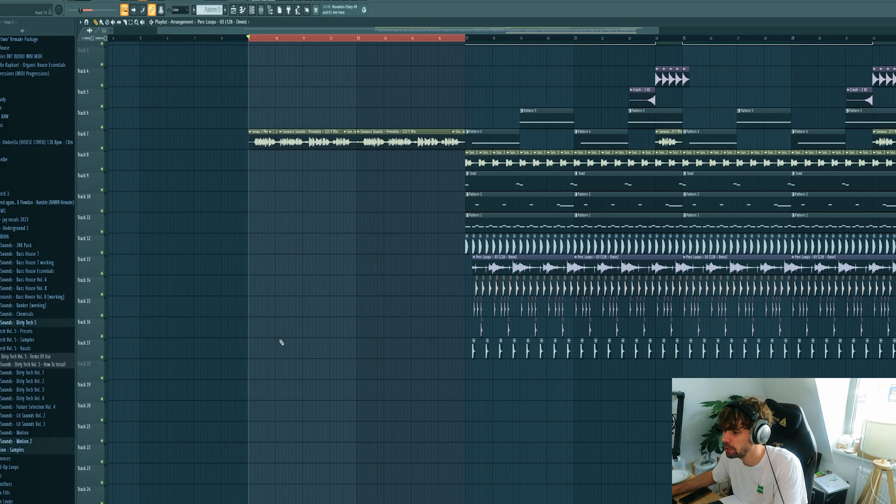
scroll(285, 340, "down", 2)
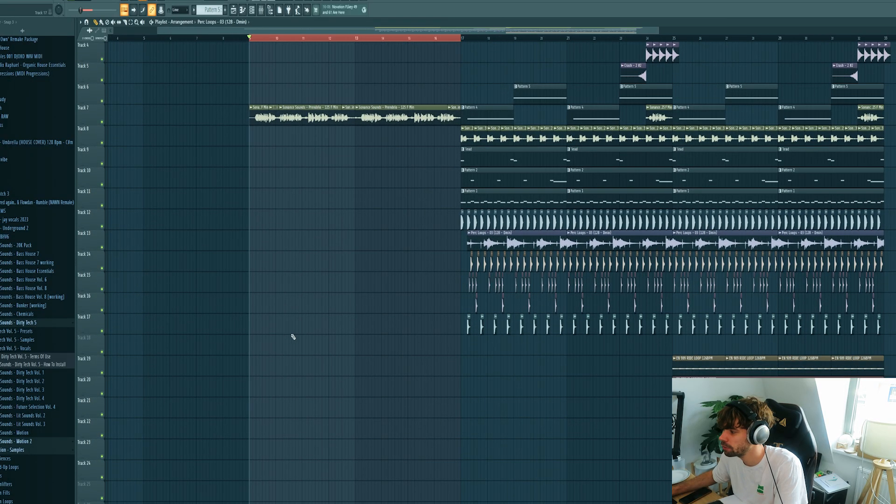
left_click_drag(554, 336, 730, 368)
left_click_drag(628, 364, 447, 355)
left_click(434, 333, "ctrl")
key("space")
scroll(402, 337, "up", 2)
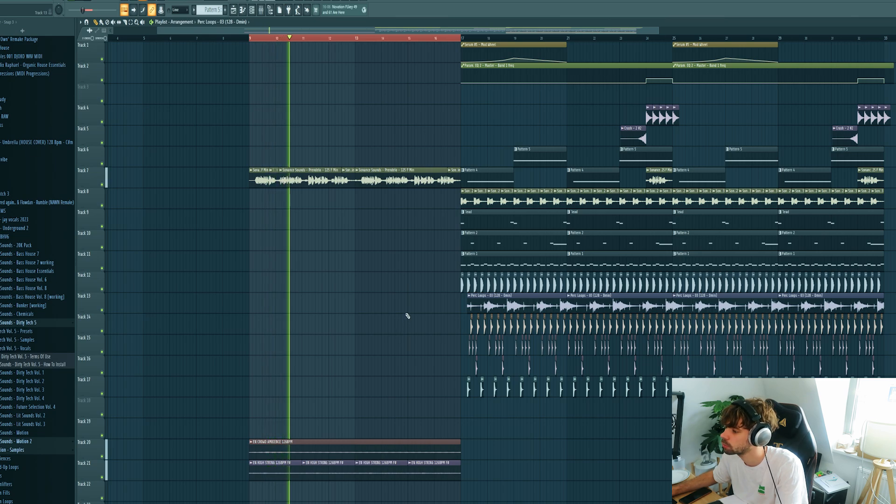
key("space")
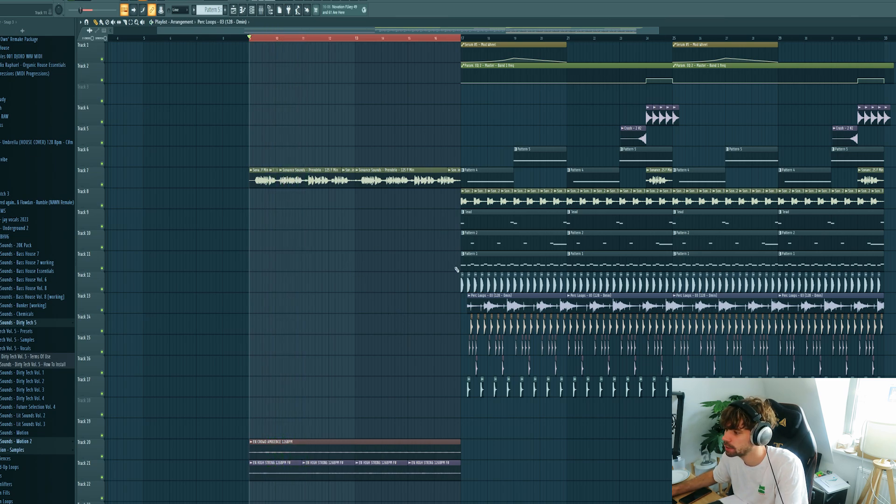
Step: Copy Pattern 1 and the kicks to bar 9 on tracks 11 and 12, repeat them once and cut them off at bar 16
left_click_drag(457, 270, 560, 285)
left_click_drag(550, 266, 339, 263)
key("ctrl+b")
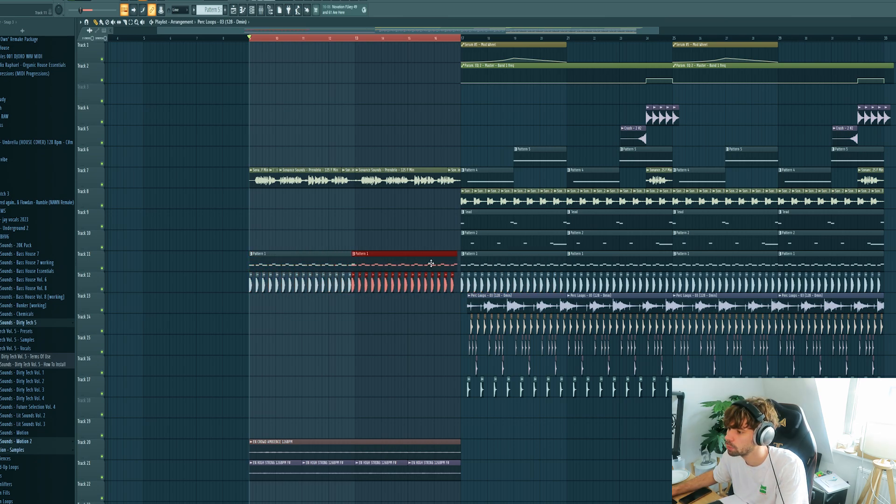
left_click_drag(460, 261, 433, 269)
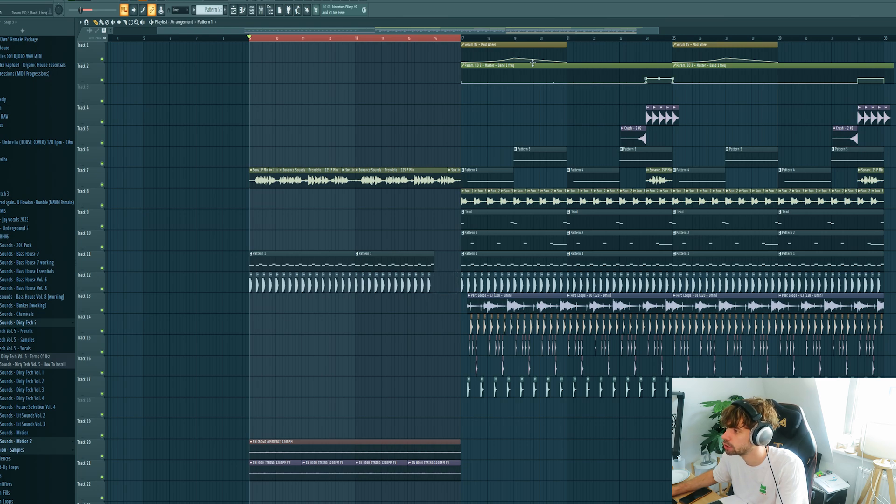
Step: Copy the master EQ Band 1 frequency automation to bars 9–17 on track 2 and make the copy unique
left_click_drag(533, 62, 322, 70)
left_click(253, 65)
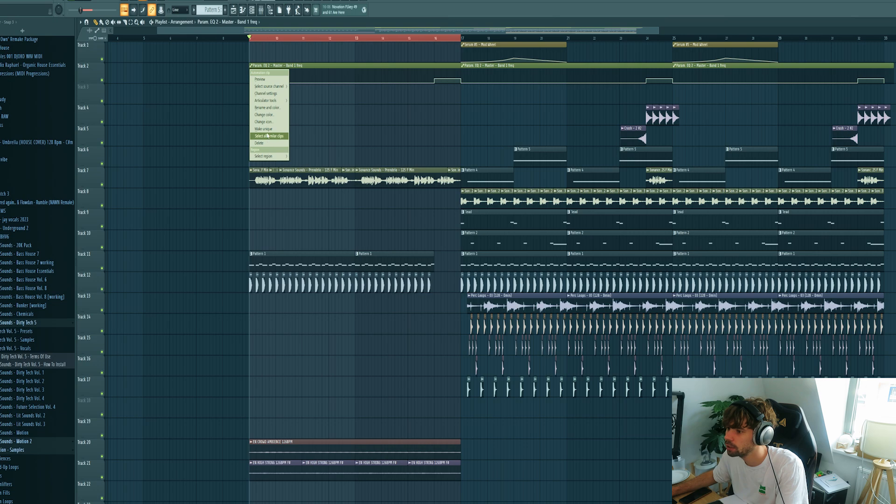
left_click(265, 129)
Step: Flatten the copied EQ automation at its raised level from bar 9 to 17 by removing extra points and pasting the raised value at the start
right_click(434, 83)
left_click(438, 83)
right_click(250, 80)
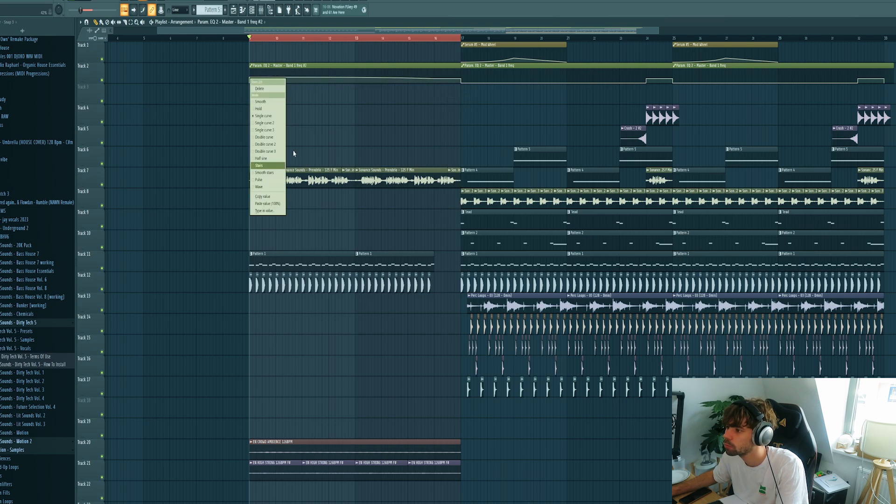
right_click(434, 79)
left_click(452, 199)
right_click(250, 78)
left_click(269, 203)
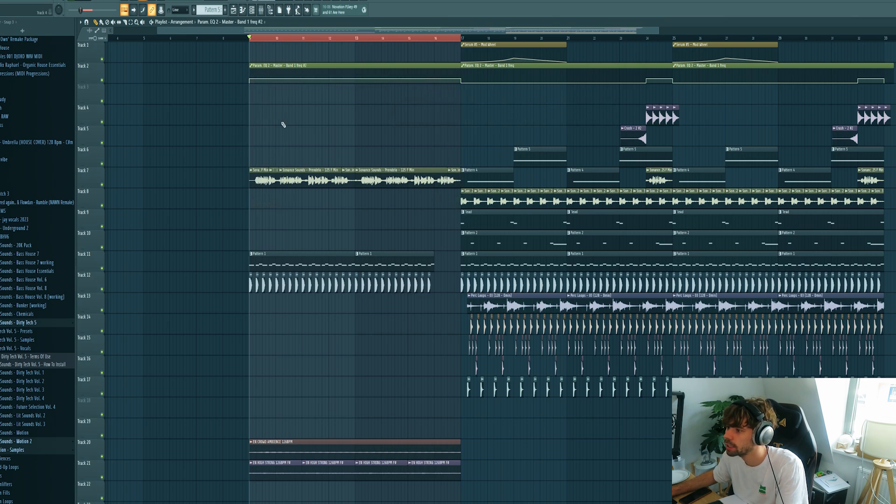
Step: Play the section from bar 9 and add Uplifter - 02 on track 24 so it ends at bar 16
key("space")
scroll(304, 156, "down", 3)
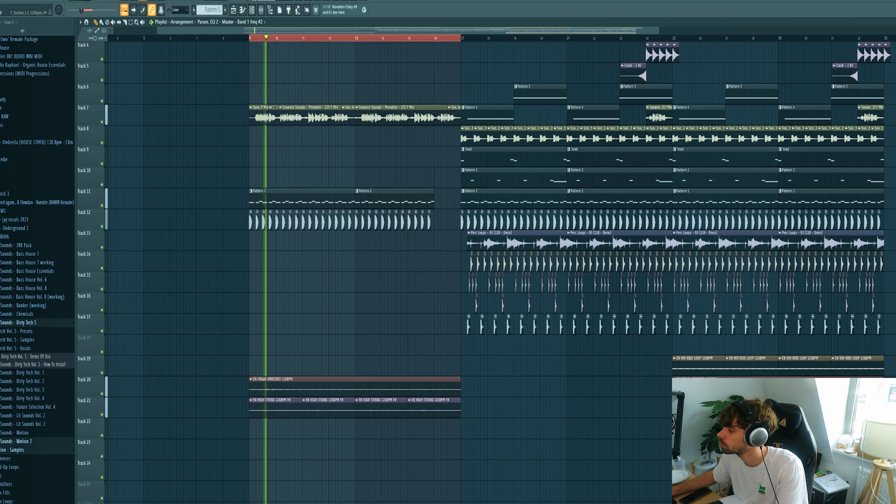
left_click_drag(28, 502, 391, 462)
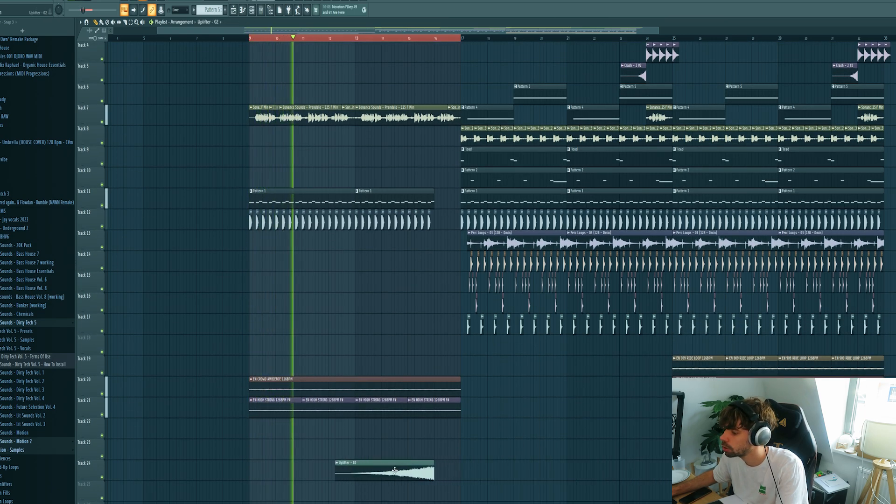
scroll(388, 425, "up", 3)
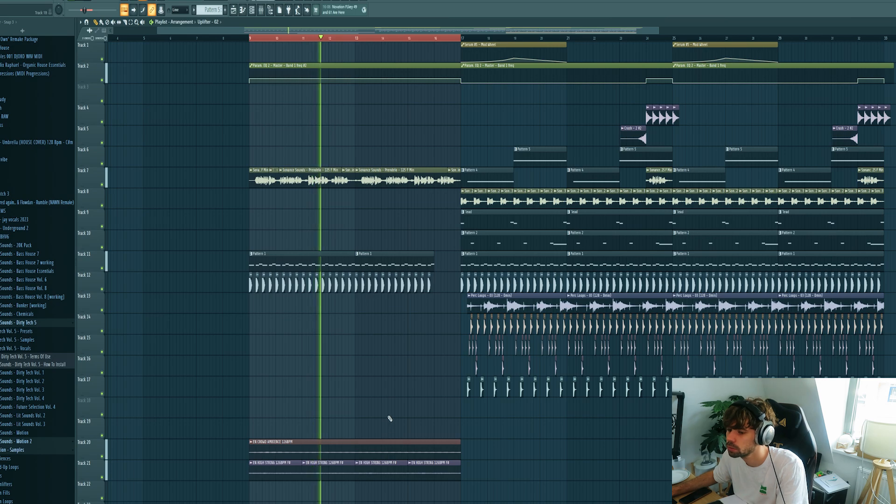
key("space")
Step: Copy the percussion loop and open hats to bars 9–16 on tracks 13 and 14, removing the parts past bar 16
left_click_drag(675, 325, 411, 310)
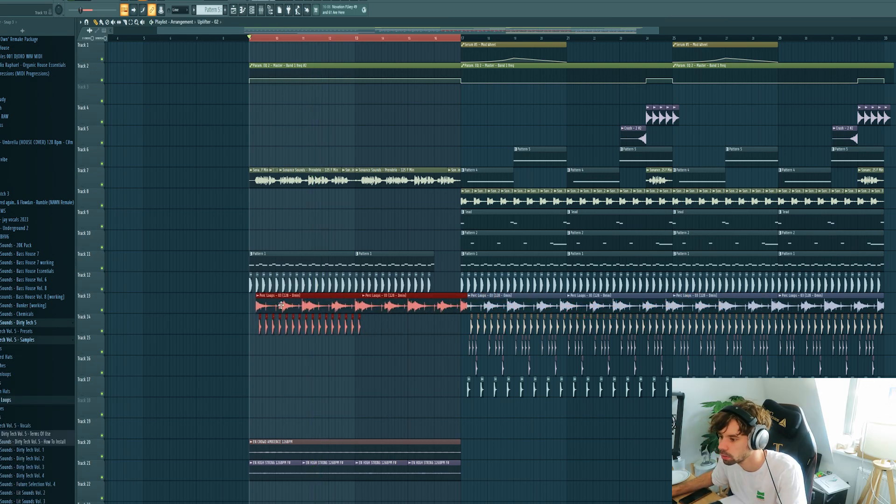
right_click(274, 308)
key("ctrl+z")
right_click(373, 307)
right_click(412, 311)
key("ctrl+d")
right_click(459, 323)
Step: Audition the section from bar 9 and delete the open hats on track 14 between bars 9 and 16
key("space")
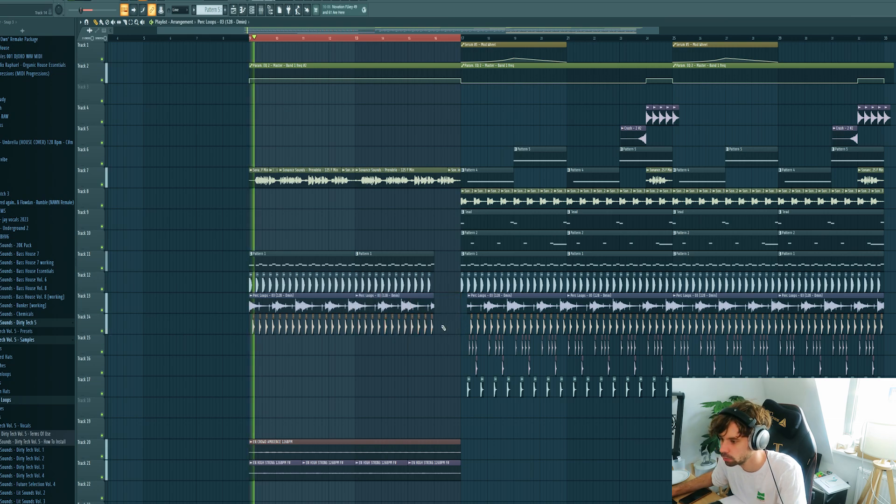
key("space")
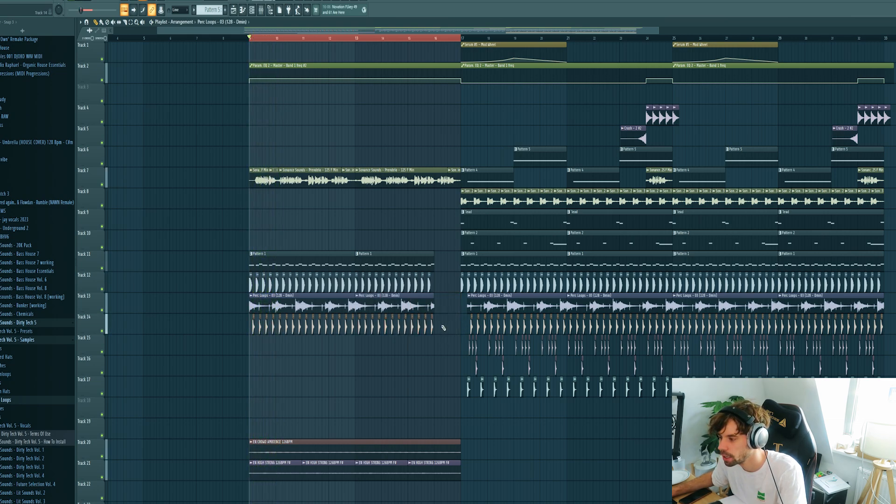
left_click_drag(443, 329, 243, 332)
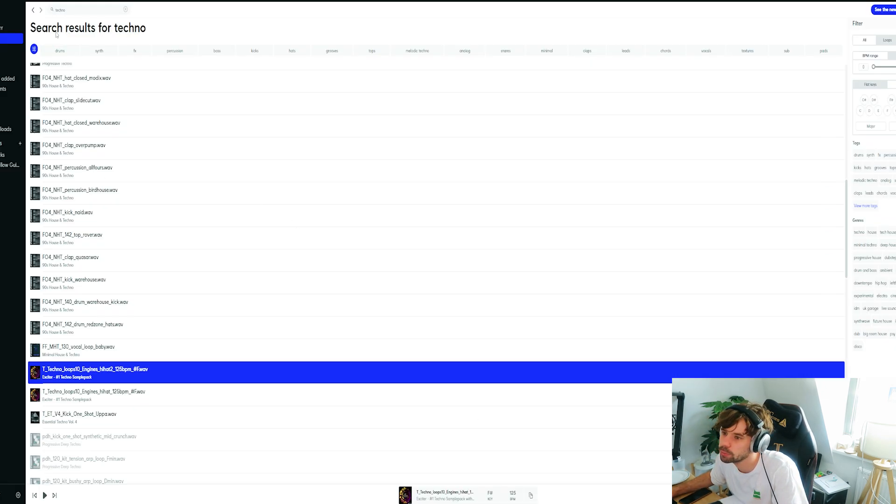
Step: Search Splice for "noiz", open Noizu Sample Pack Vol. 2 and preview NOIZU_125_snare_loop_riser_shuffle_short_05
left_click(125, 9)
type("nouz")
key("BackSpace")
key("BackSpace")
type("iz")
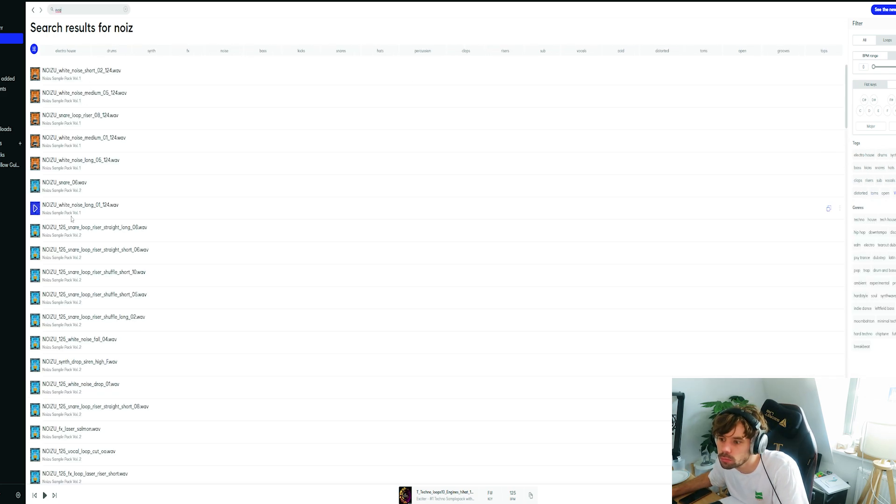
left_click(61, 190)
left_click(35, 216)
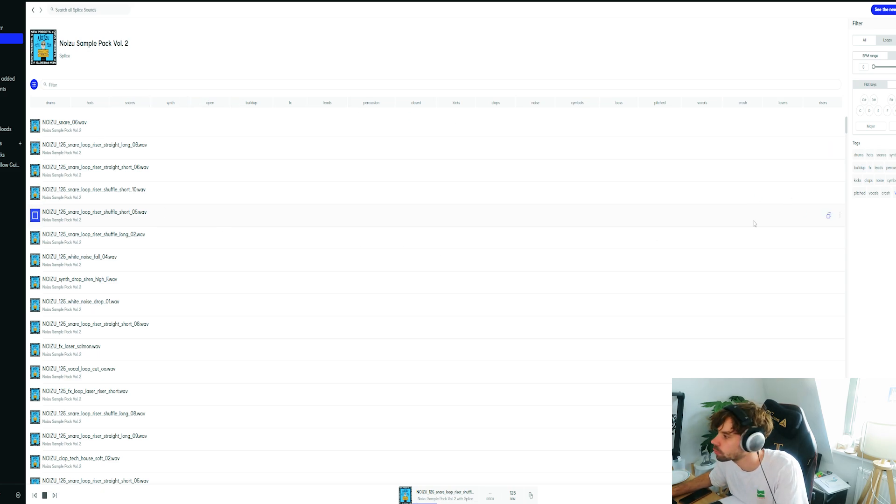
Step: Bring the shuffle_short_05 snare riser into track 15 at bar 13, trim its end to bar 16 and return to Splice
left_click_drag(829, 215, 372, 345)
left_click_drag(461, 348, 436, 354)
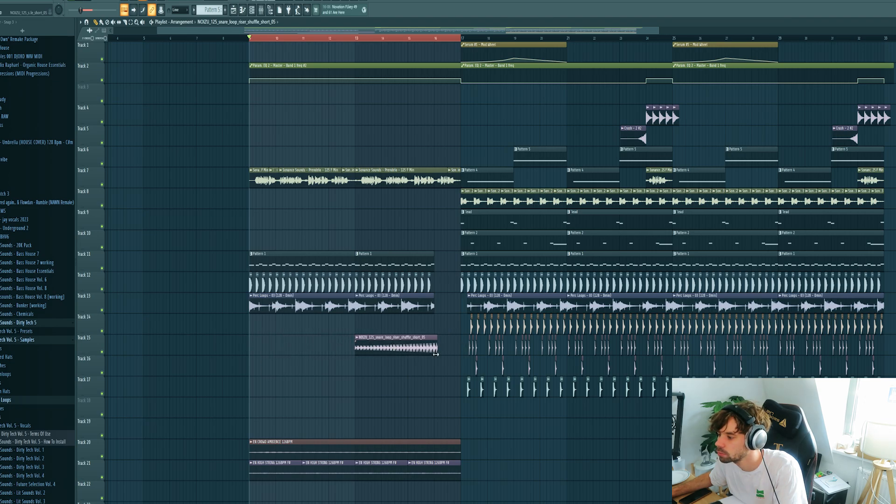
key("alt+Tab")
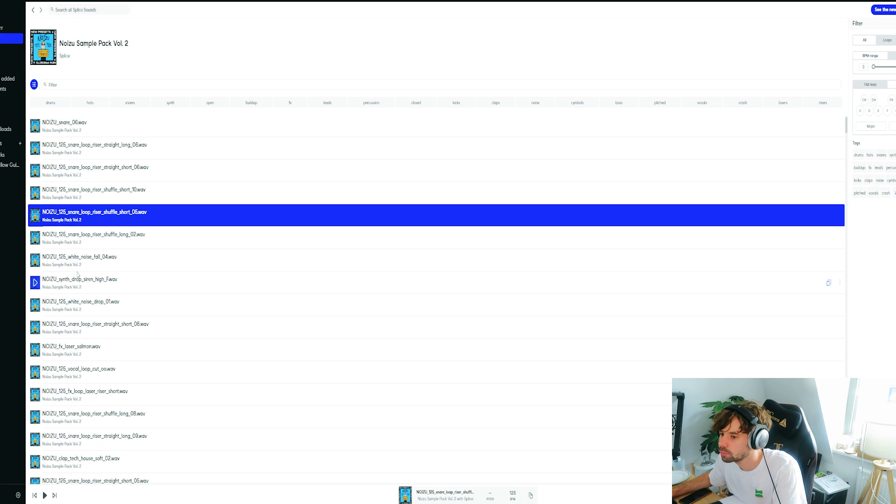
Step: Bring NOIZU_125_white_noise_fall_04 from Splice onto track 22 at bar 9 and open its channel settings to route it to mixer track 24
left_click(34, 265)
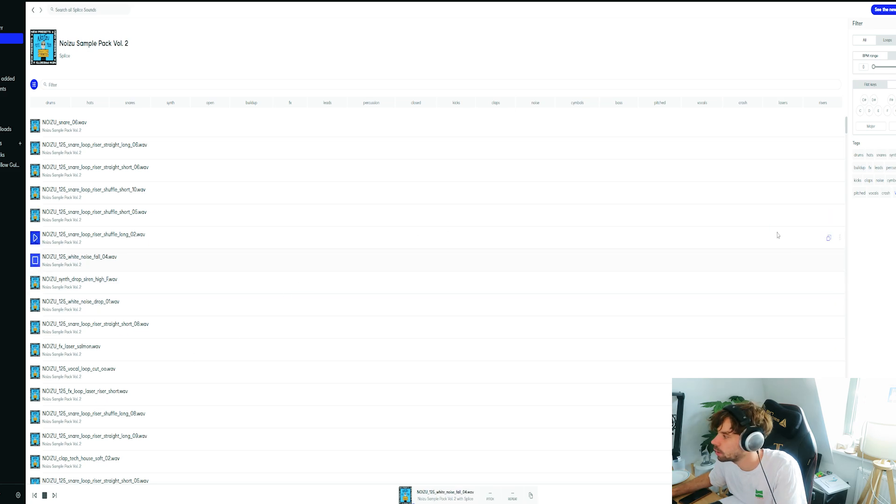
left_click_drag(829, 265, 288, 436)
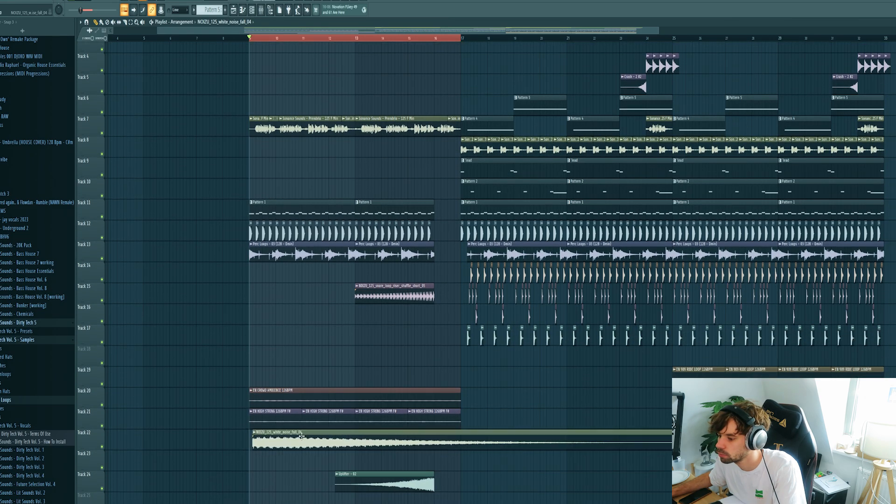
double_click(272, 443)
left_click(260, 115)
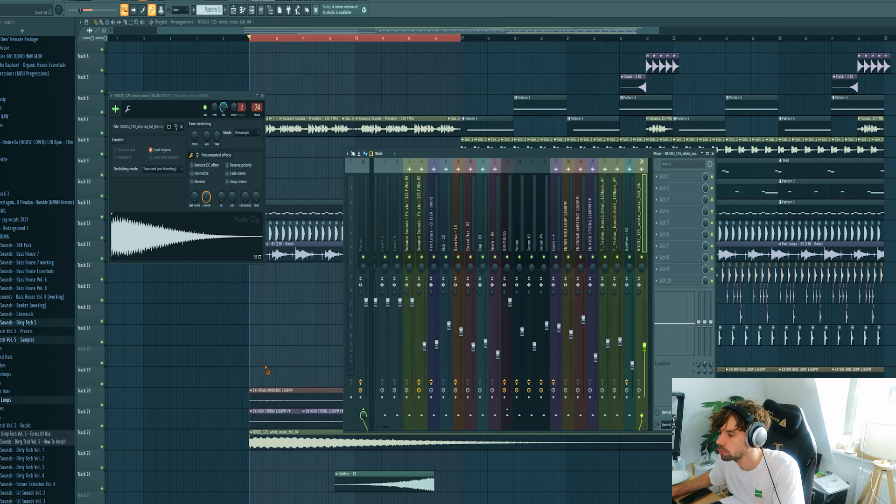
Step: Lower the white noise fall's mixer volume while auditioning the section from bar 9
key("F9")
key("space")
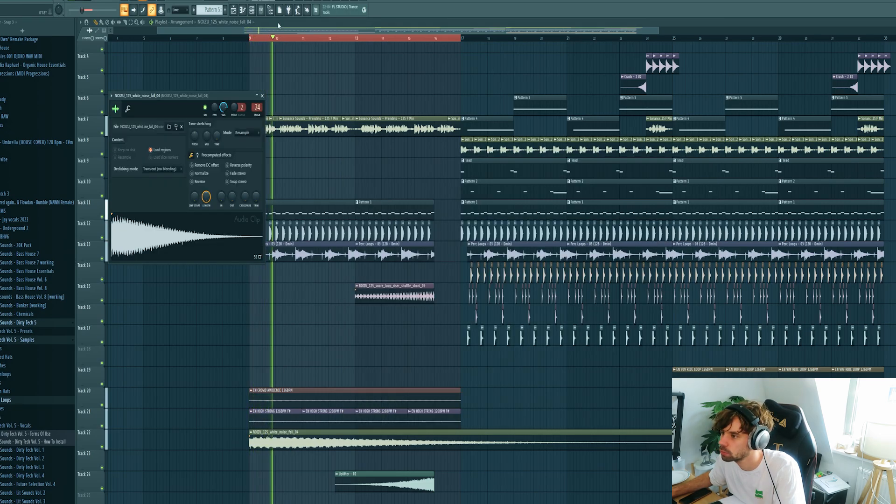
key("space")
left_click(263, 10)
left_click_drag(644, 348, 644, 366)
key("space")
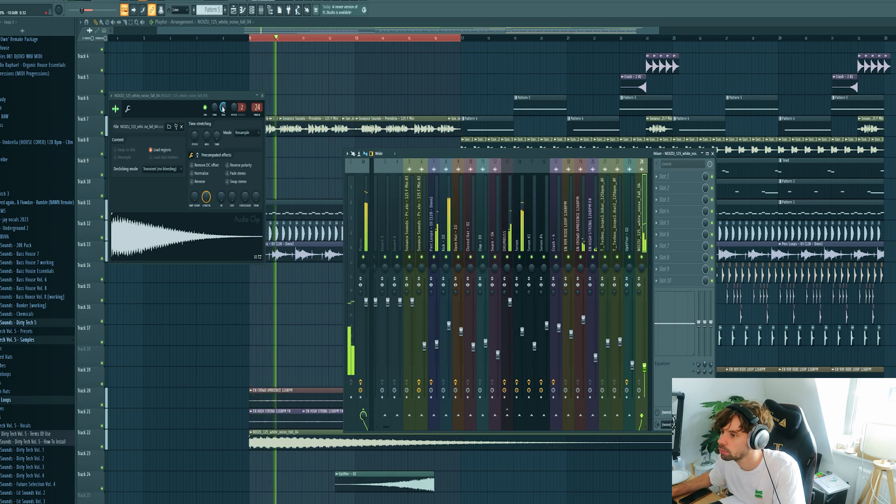
right_click(313, 325)
key("space")
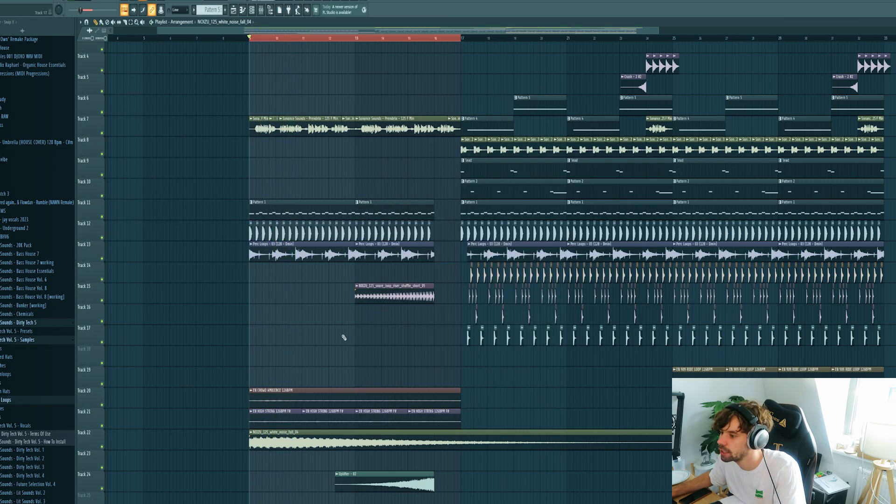
Step: Route the snare riser on track 15 to mixer track 25 and load Fruity Love Philter in its first effect slot
double_click(379, 301)
key("ctrl+l")
left_click(662, 177)
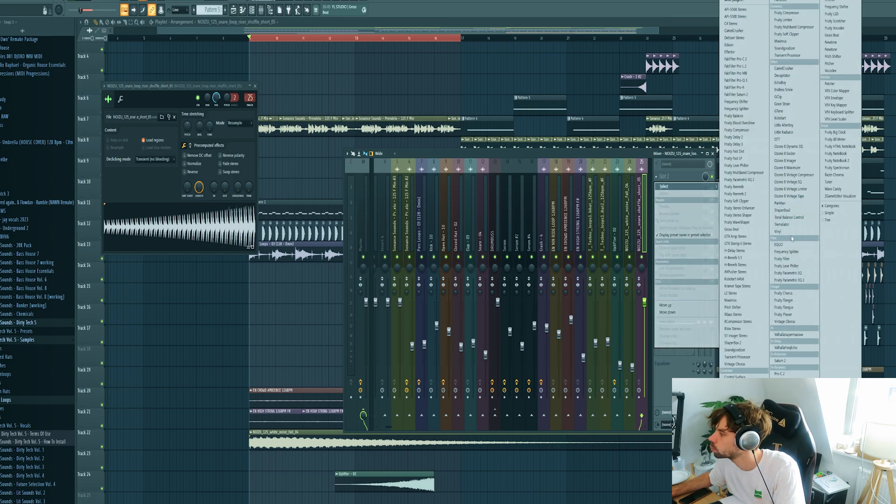
left_click(793, 267)
Step: Automate the Love Philter's filter 1 cutoff frequency with a gradual rise from low at bar 9 to high at bar 17
right_click(152, 161)
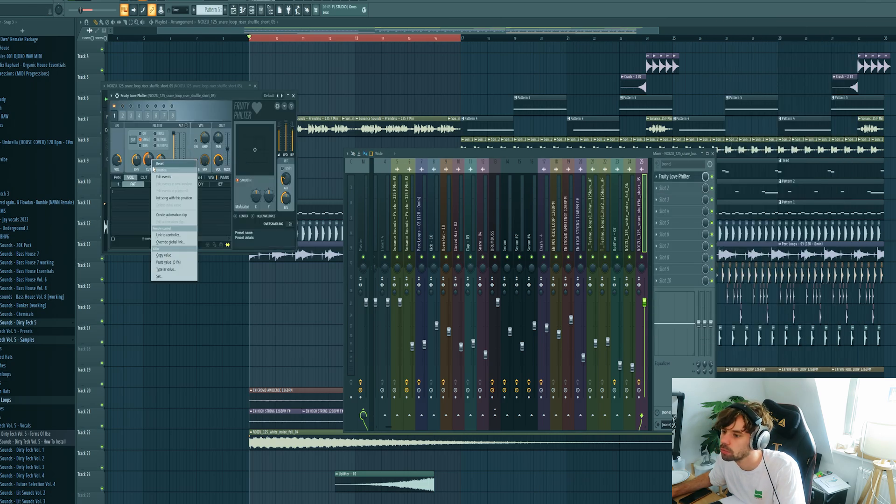
left_click(159, 214)
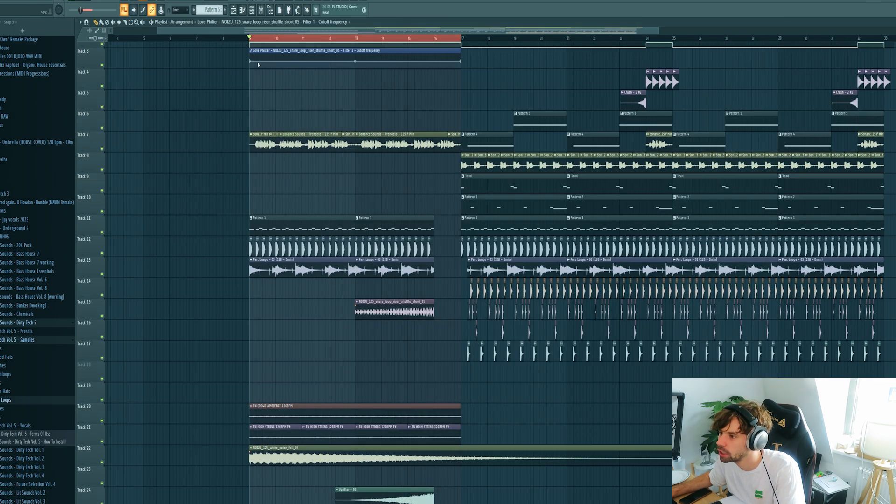
left_click_drag(250, 61, 249, 89)
left_click_drag(461, 62, 463, 56)
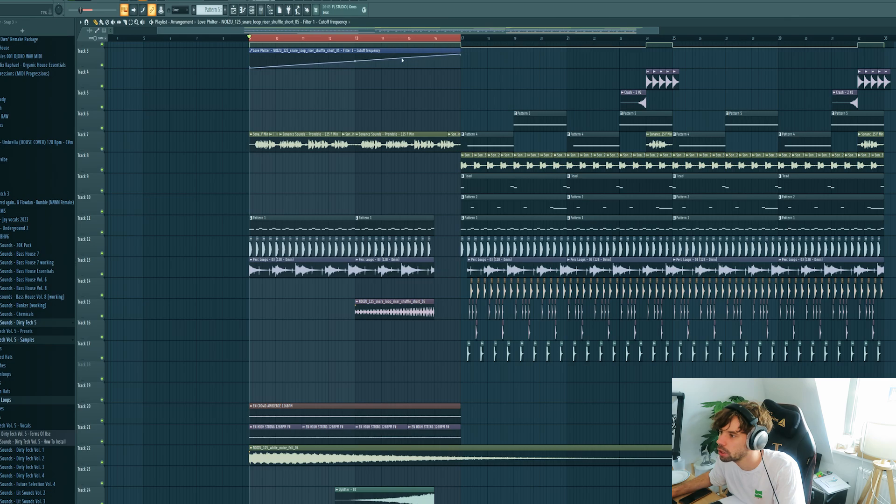
Step: Audition the buildup from around bar 13 and lower the snare riser's mixer volume
left_click(353, 38)
key("space")
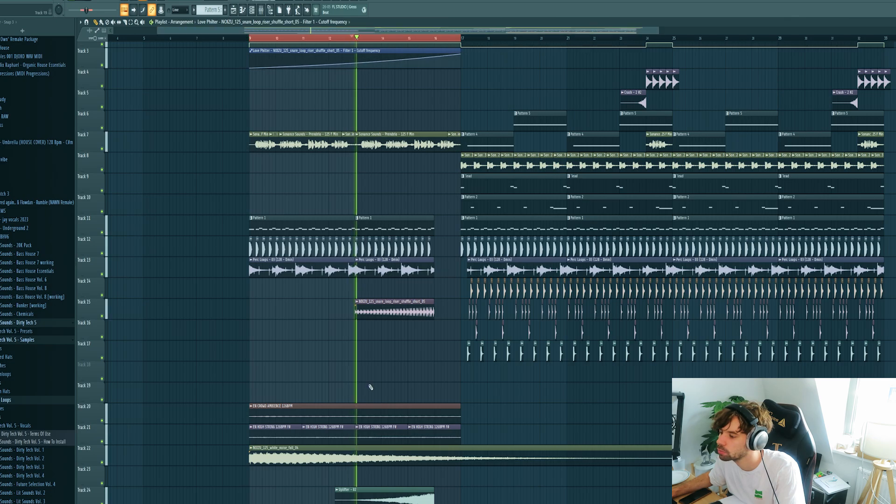
double_click(372, 303)
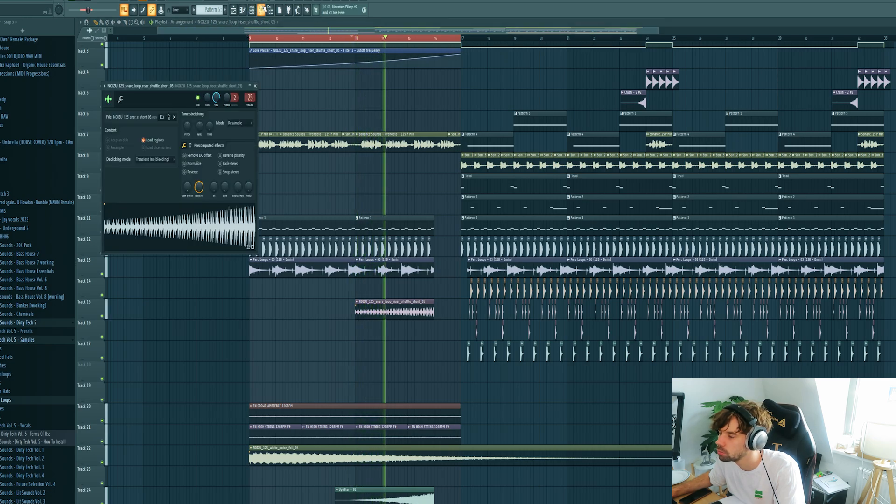
key("F9")
left_click_drag(645, 303, 644, 325)
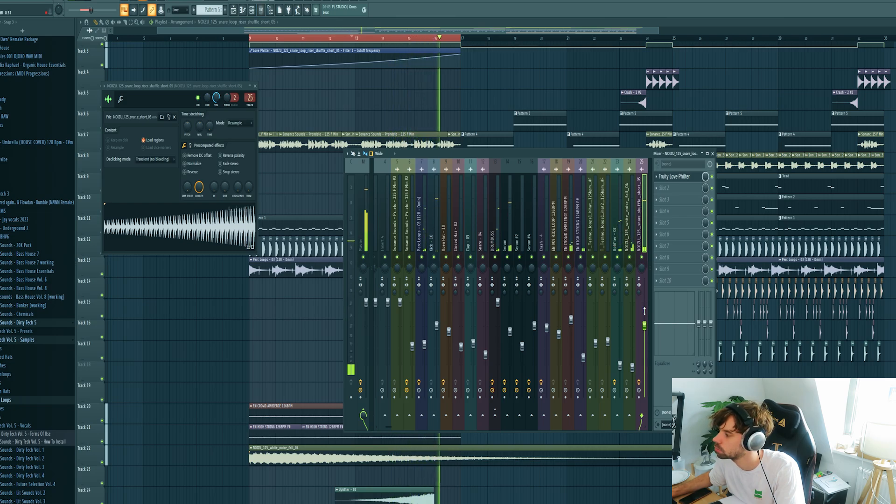
key("space")
Step: Route the Prendelo vocal on track 7 to mixer track 26 and lower its mixer volume
right_click(326, 116)
double_click(325, 138)
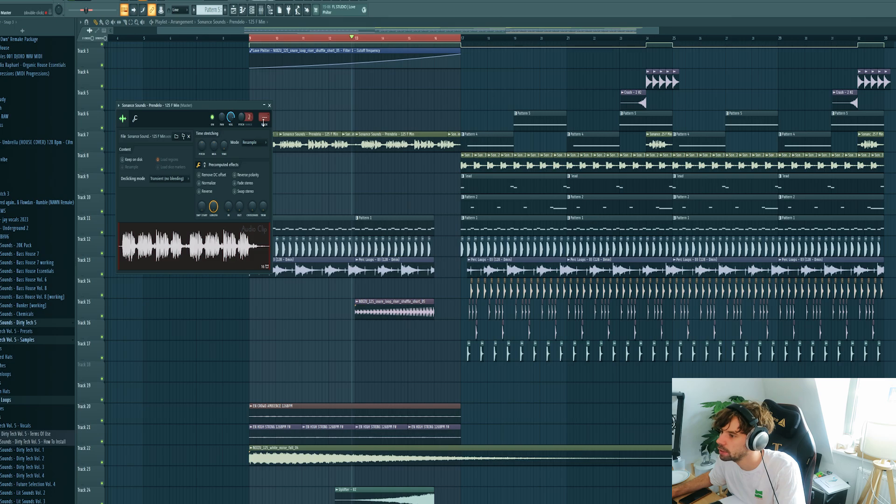
key("ctrl+l")
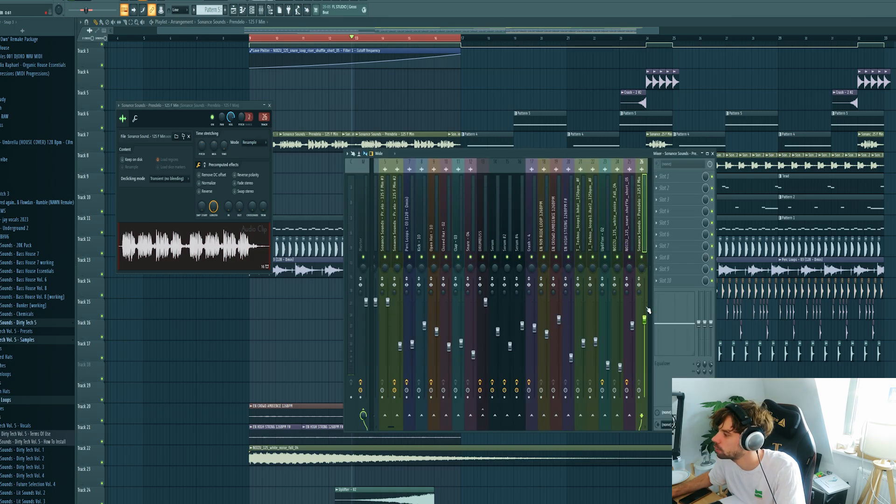
left_click_drag(647, 308, 647, 319)
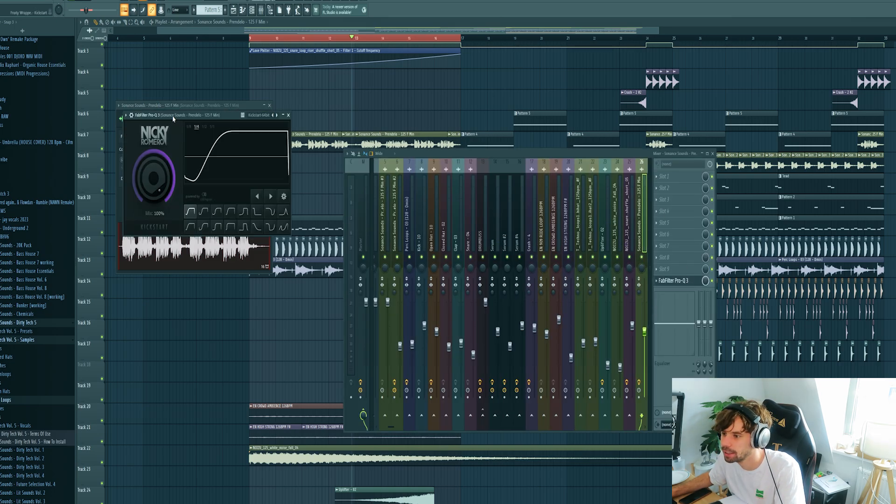
Step: Add Kickstart in the last effect slot of the vocal's mixer track and audition the sidechained vocal
left_click_drag(173, 119, 451, 179)
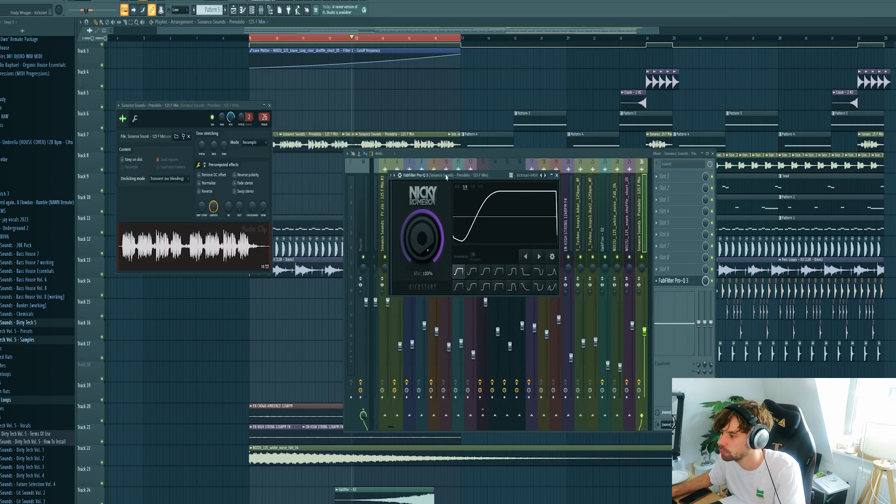
key("space")
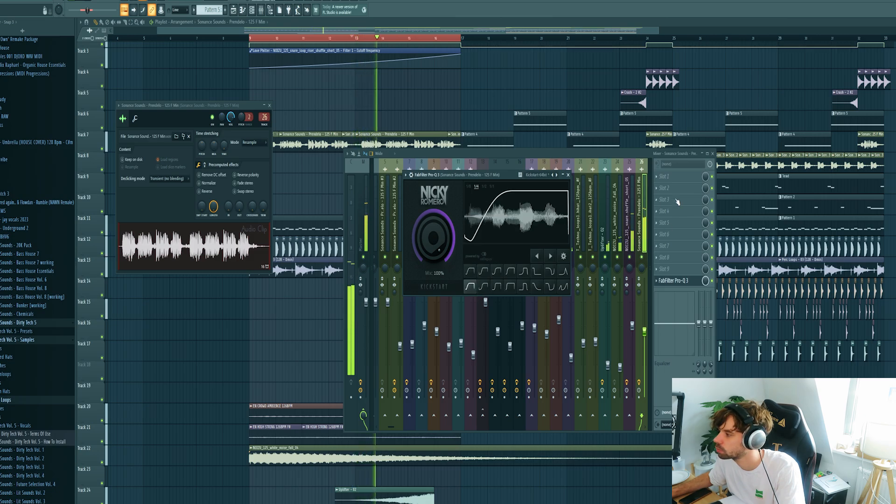
key("space")
Step: Load RVox Stereo in the vocal's first effect slot, set its compression to -7.4 and audition the vocal
left_click(673, 178)
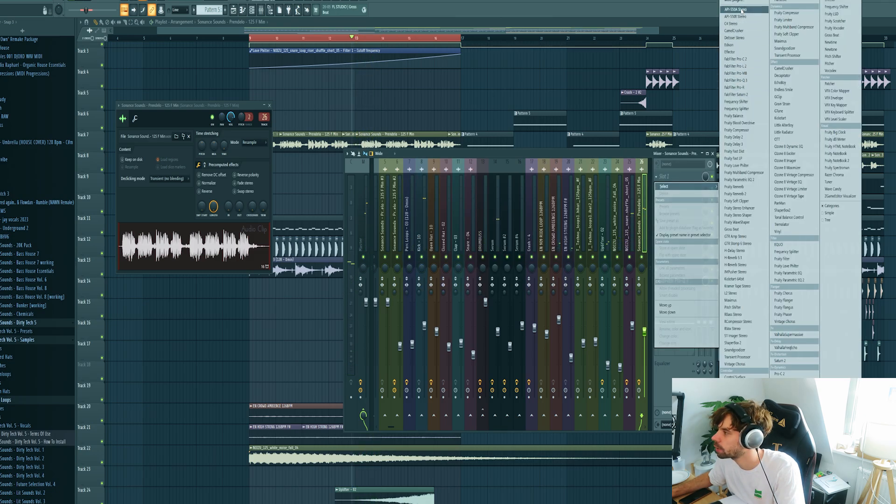
left_click(732, 329)
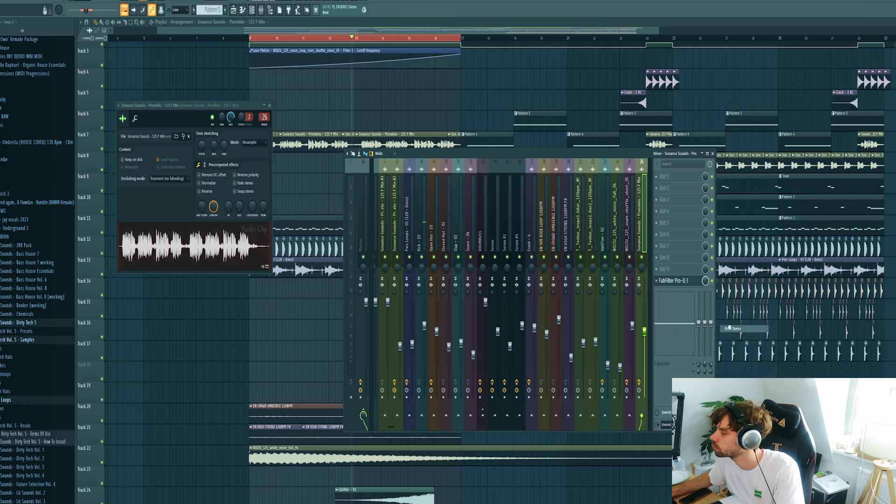
key("space")
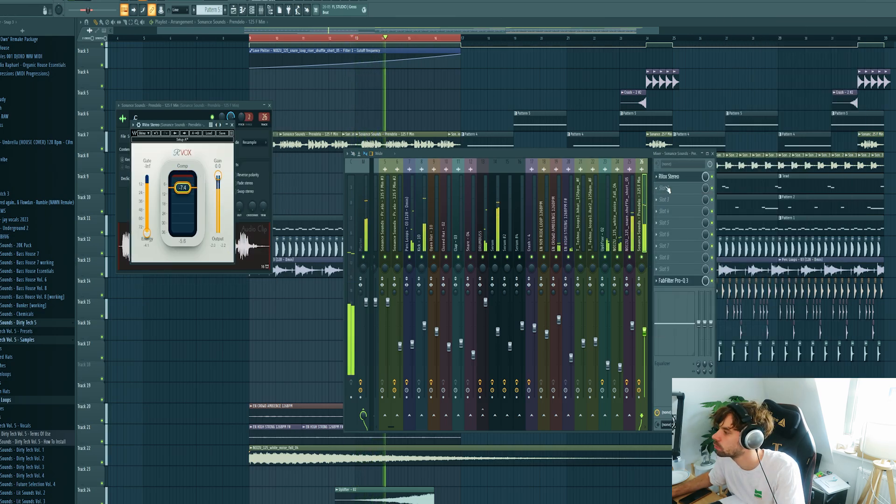
Step: Load FabFilter Pro-R in the vocal's second effect slot, lower the reverb mix and audition it
left_click(682, 188)
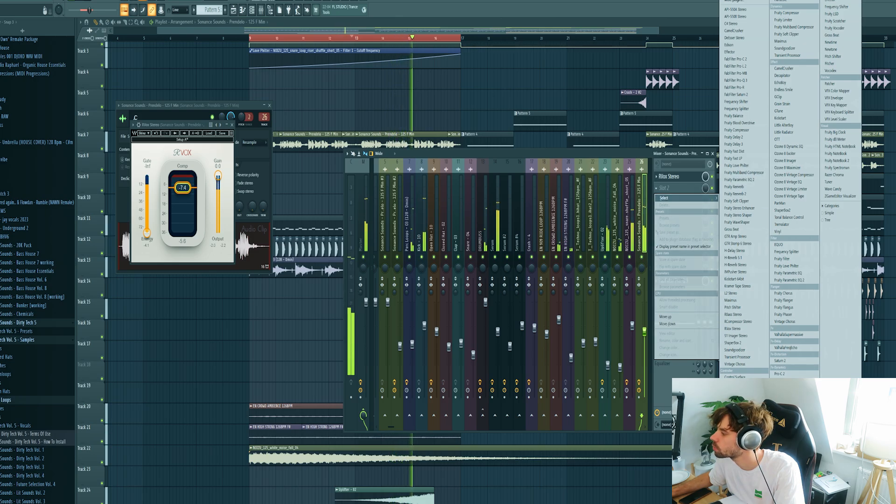
left_click(784, 402)
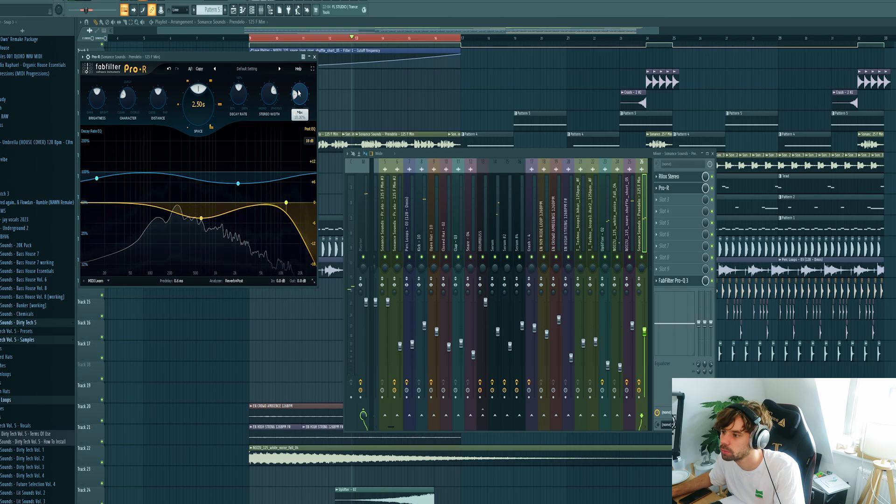
key("space")
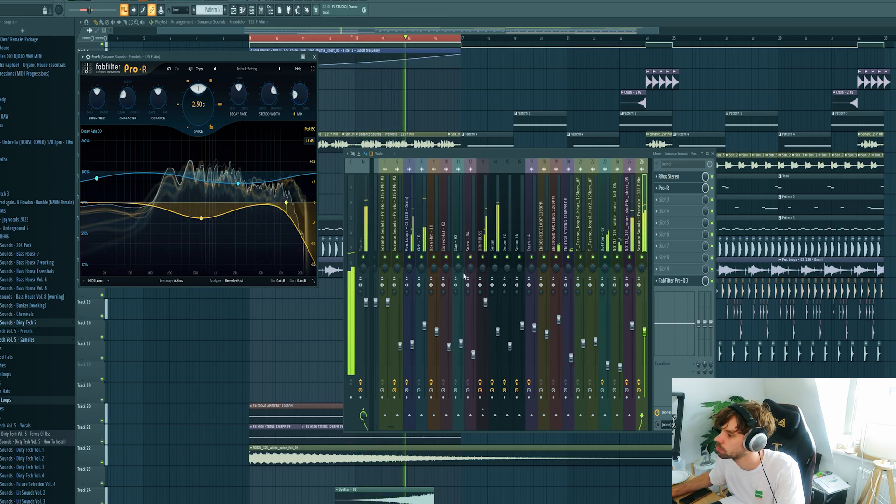
key("space")
Step: Load Endless Smile in the second effect slot of the Master track
left_click(366, 212)
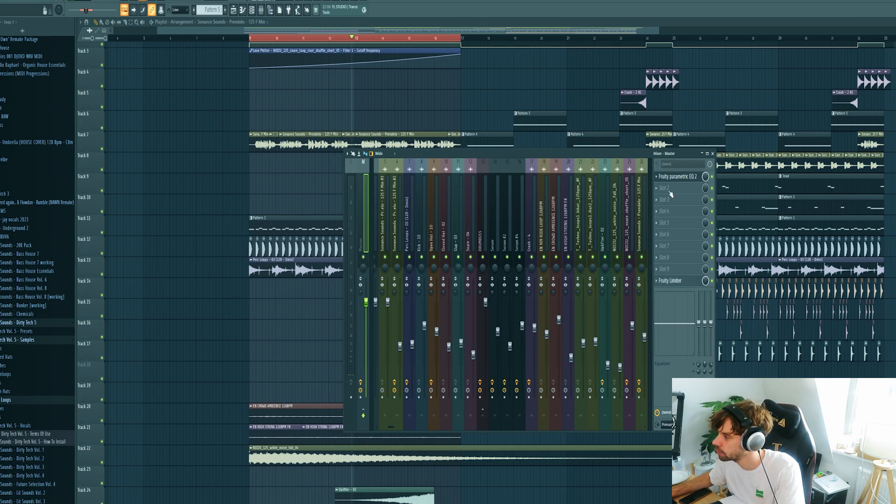
left_click(671, 193)
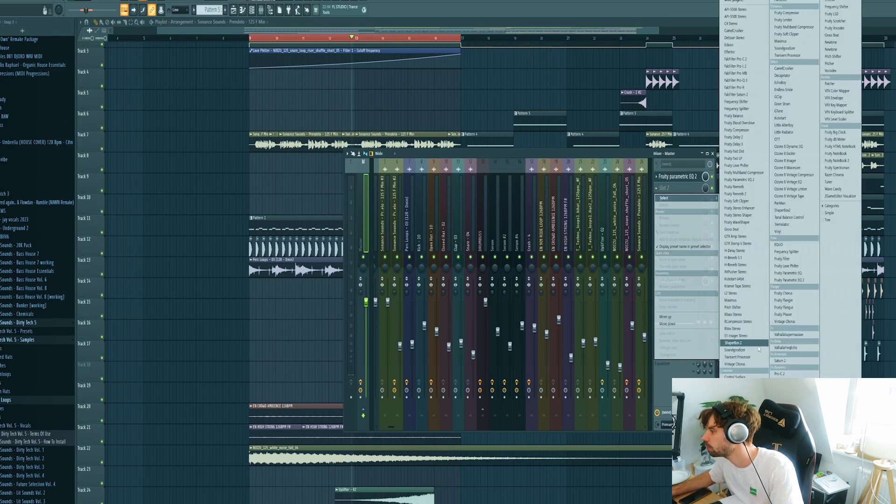
left_click(784, 89)
Step: Automate Endless Smile's intensity with a gradual rise from bar 9 that falls back just before bar 17, and enlarge track 4
left_click_drag(193, 144, 192, 172)
left_click(41, 1)
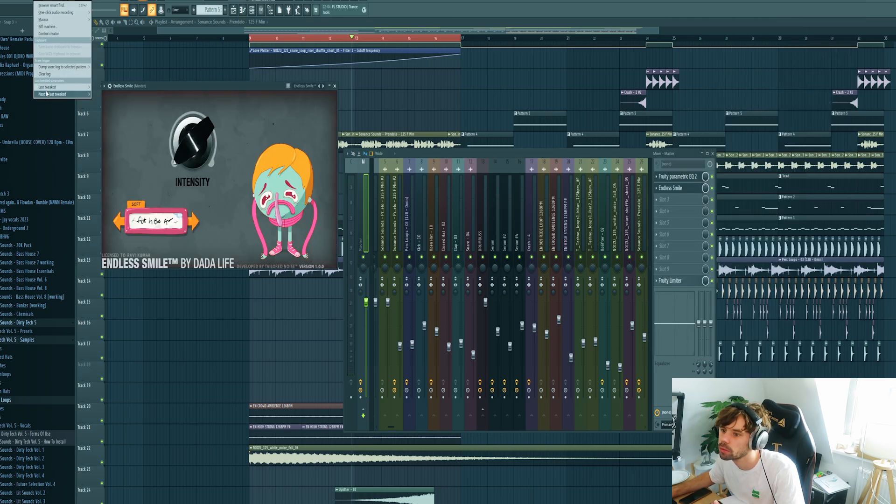
left_click(116, 121)
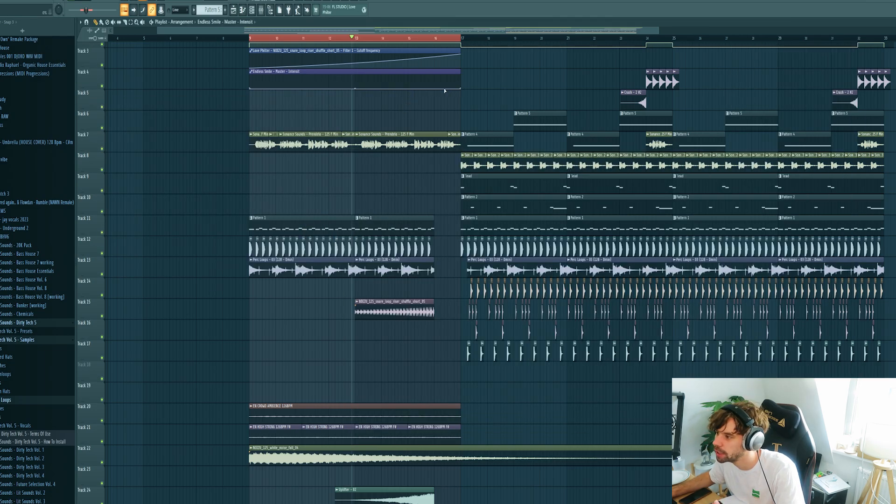
left_click_drag(447, 88, 448, 84)
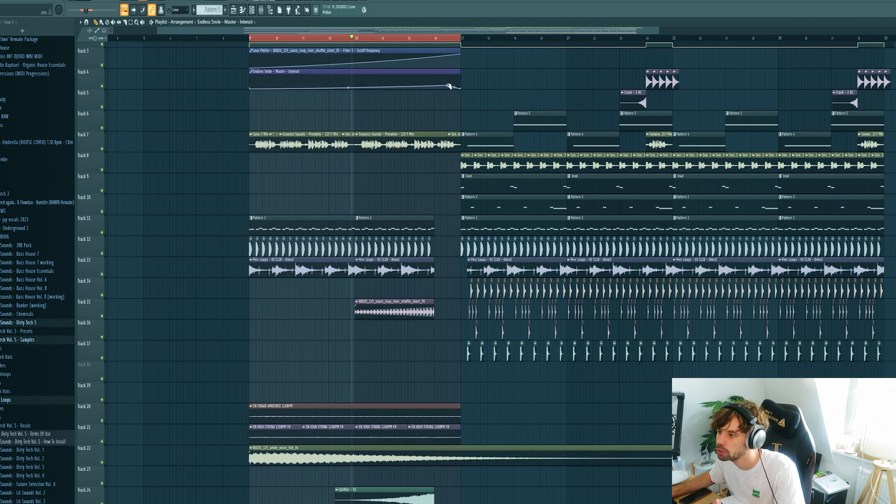
left_click_drag(95, 86, 96, 98)
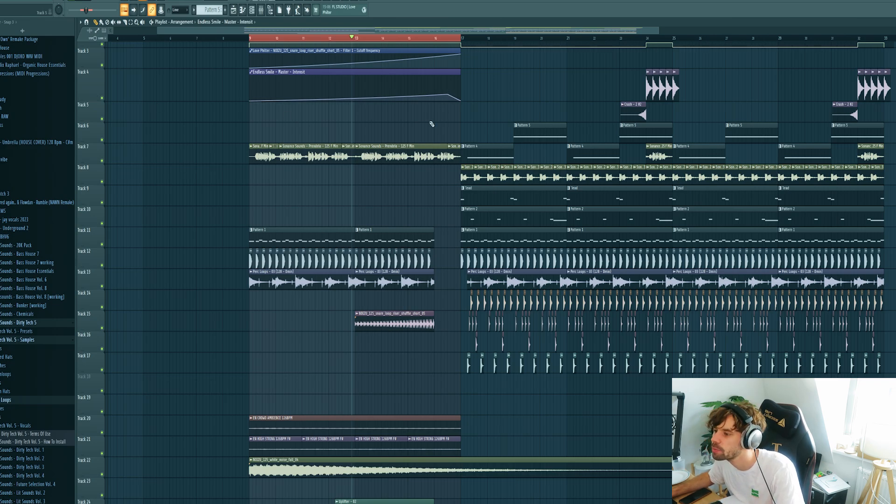
Step: Audition the buildup and copy two Pattern 2 clips on track 10 to bars 9–16, trimming their end to bar 16
key("space")
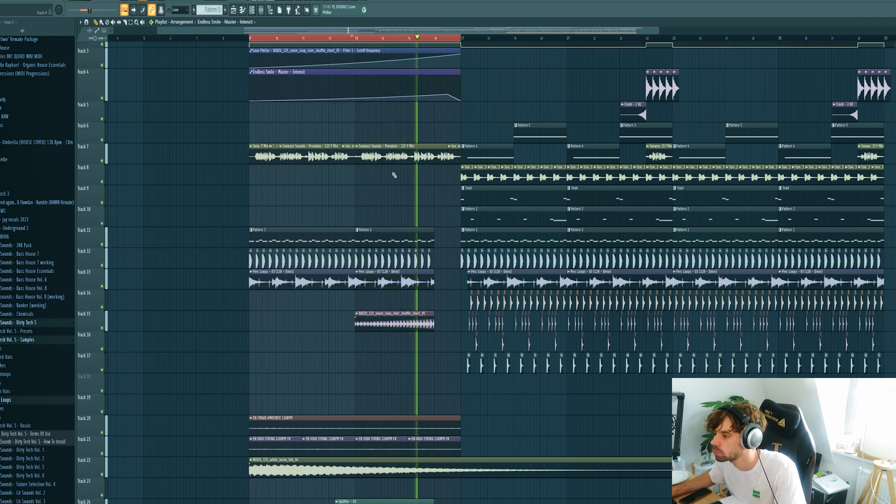
key("space")
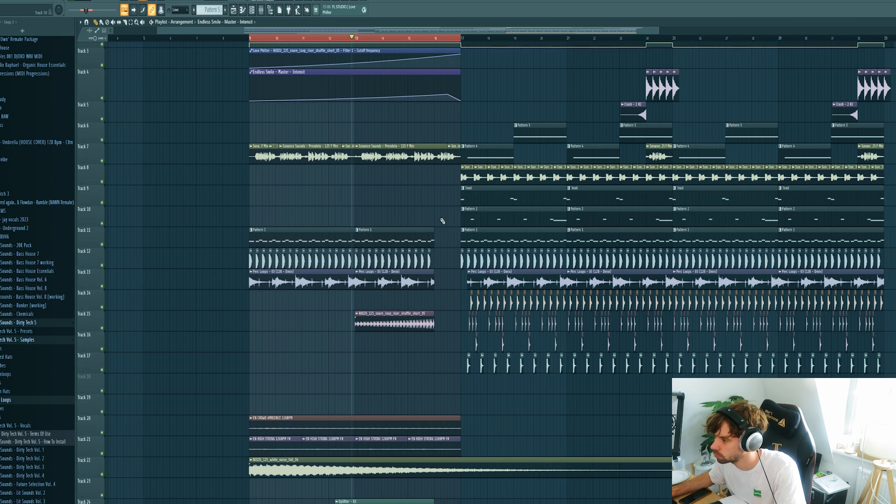
left_click_drag(497, 221, 384, 219)
left_click_drag(460, 220, 435, 220)
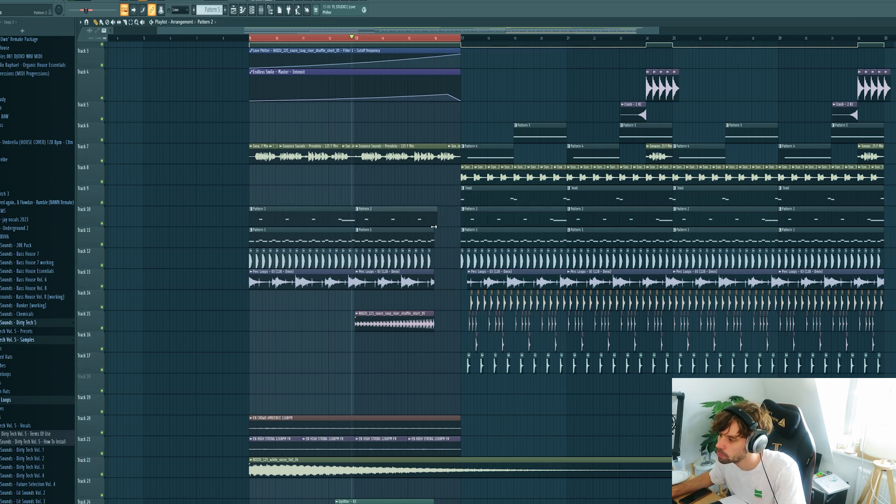
Step: Mute tracks 11 and 12 and audition the buildup
key("space")
left_click(102, 244)
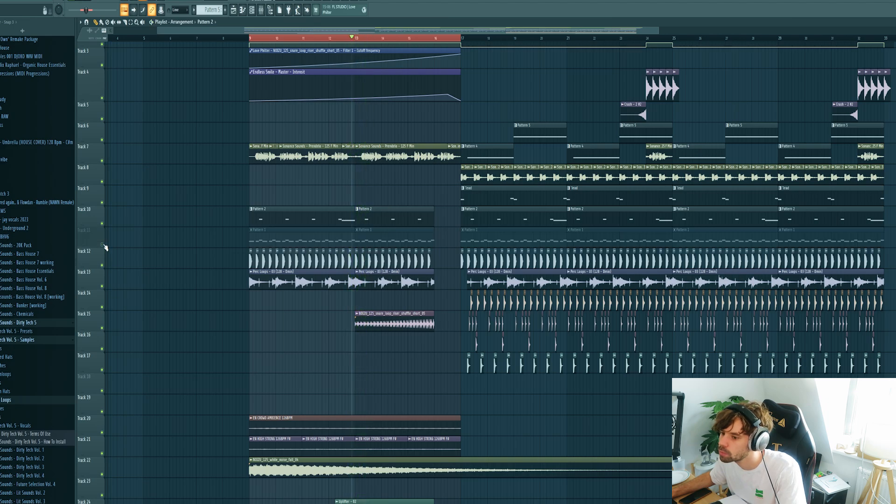
left_click(102, 266)
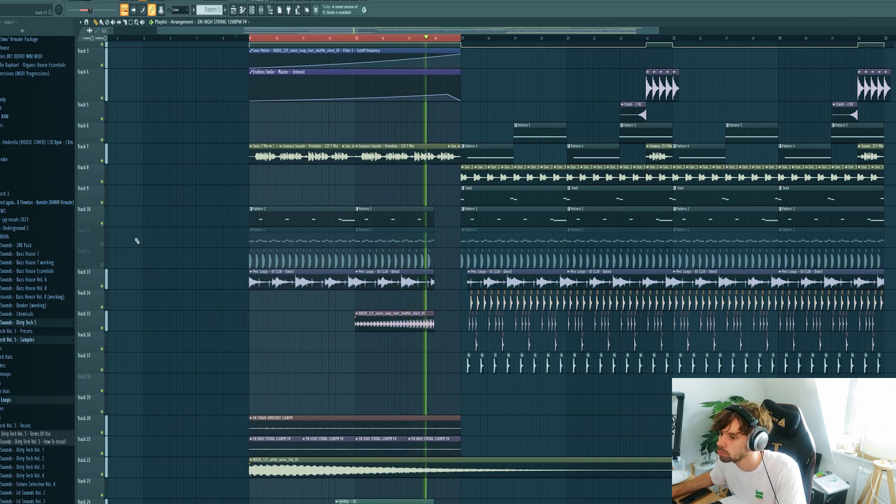
Step: Unmute tracks 11 and 12 and audition the buildup, briefly muting and restoring the EN HIGH STRING clips on track 21
key("space")
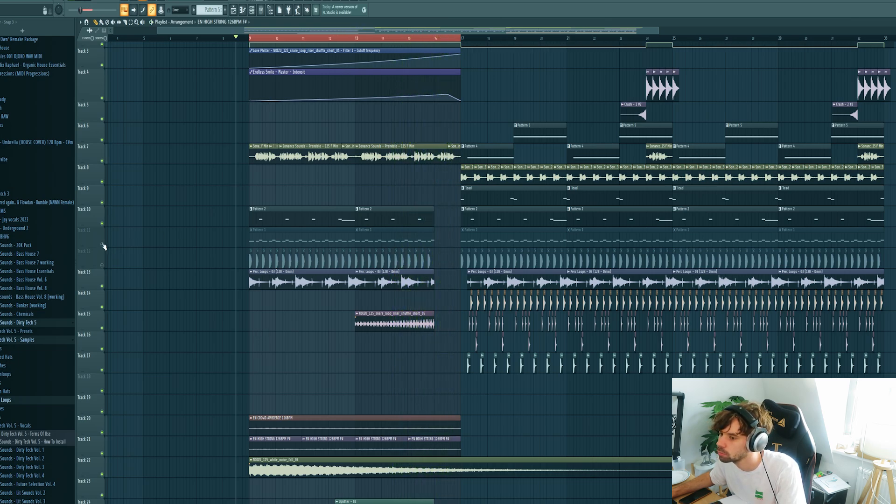
left_click(102, 256)
key("space")
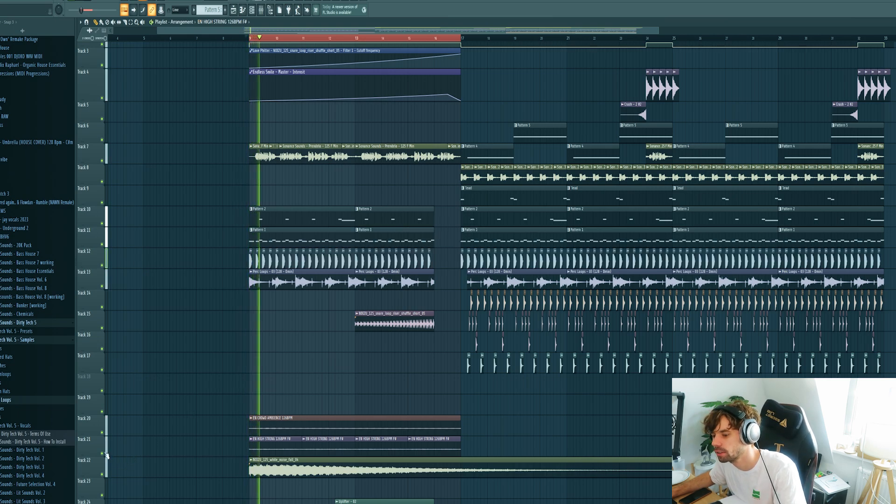
left_click(102, 453)
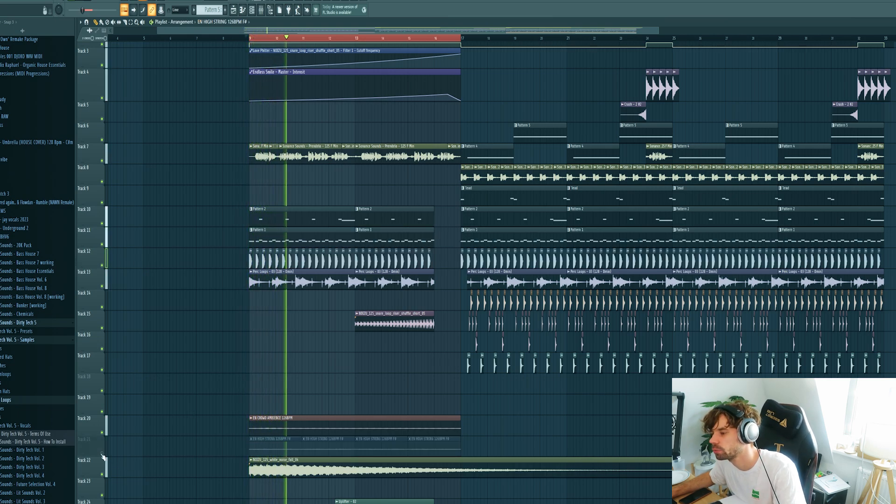
key("space")
left_click(102, 454)
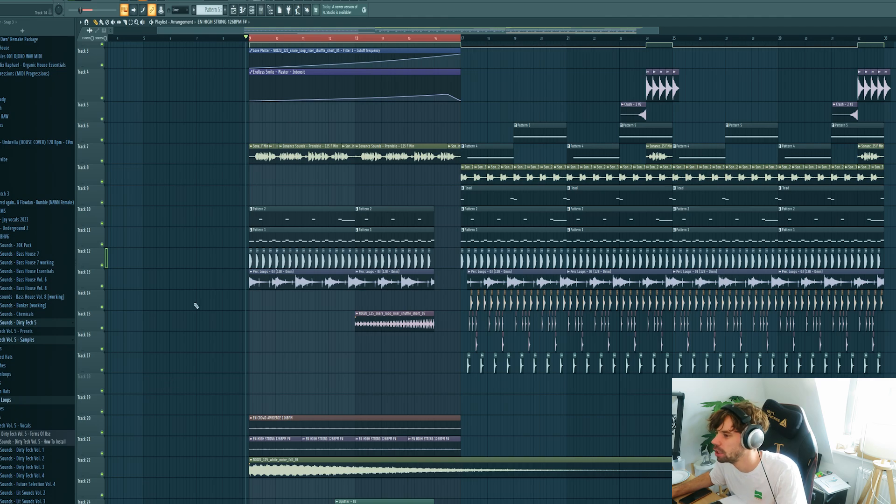
Step: Copy the buildup clips on tracks 7–21 to bar 33, directly after the drop
scroll(194, 278, "down", 3)
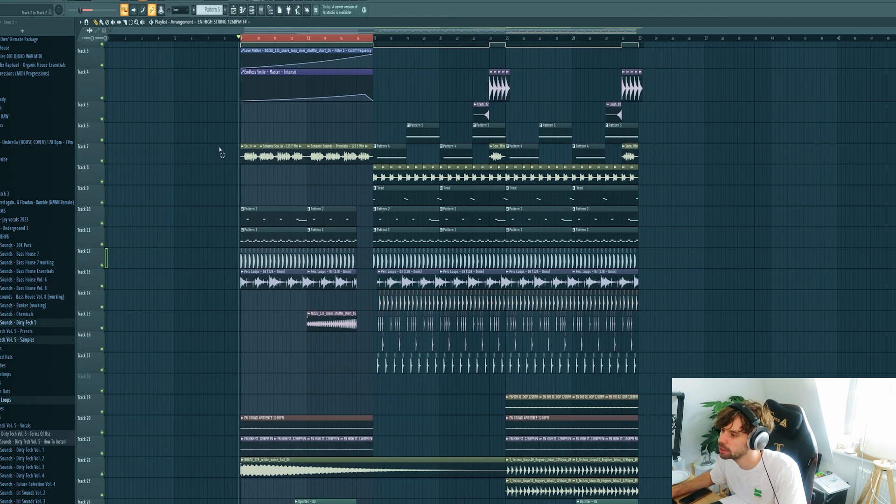
left_click_drag(220, 149, 365, 450)
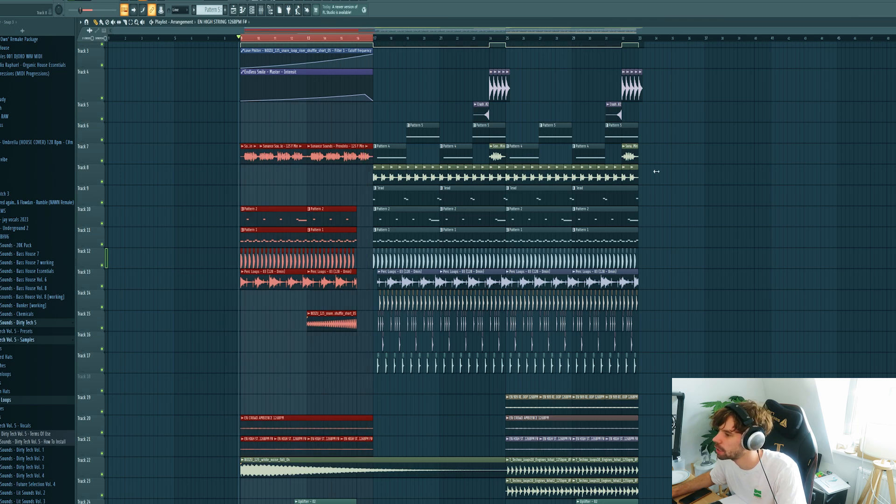
key("ctrl+b")
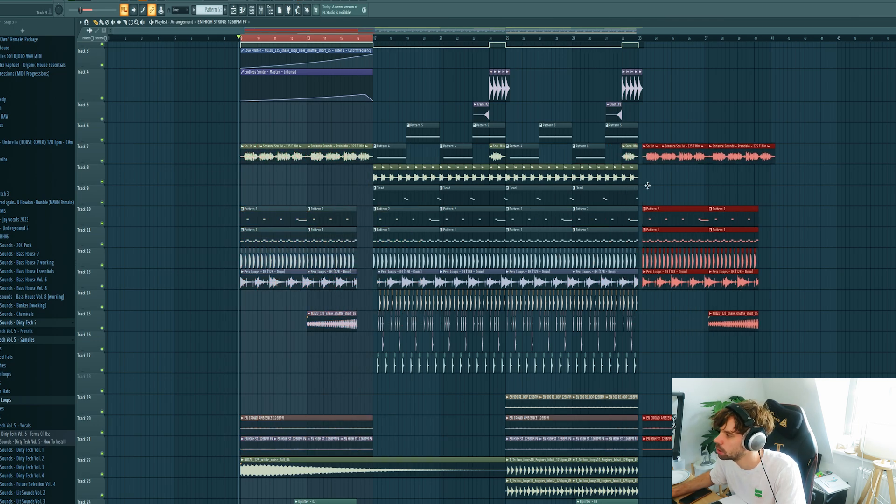
key("ctrl+d")
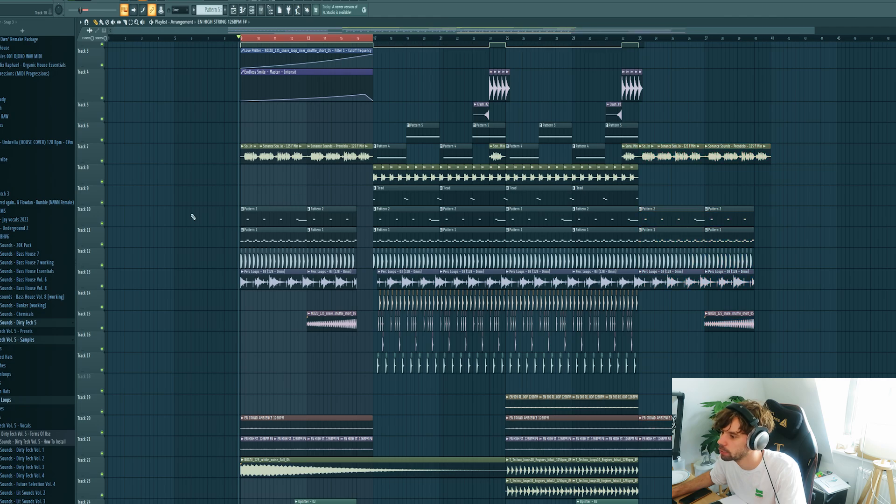
Step: Delete the Pattern 1 clips on track 11 and the kicks on track 12 from the buildup before bar 17
scroll(188, 292, "up", 5)
left_click_drag(288, 240, 435, 242)
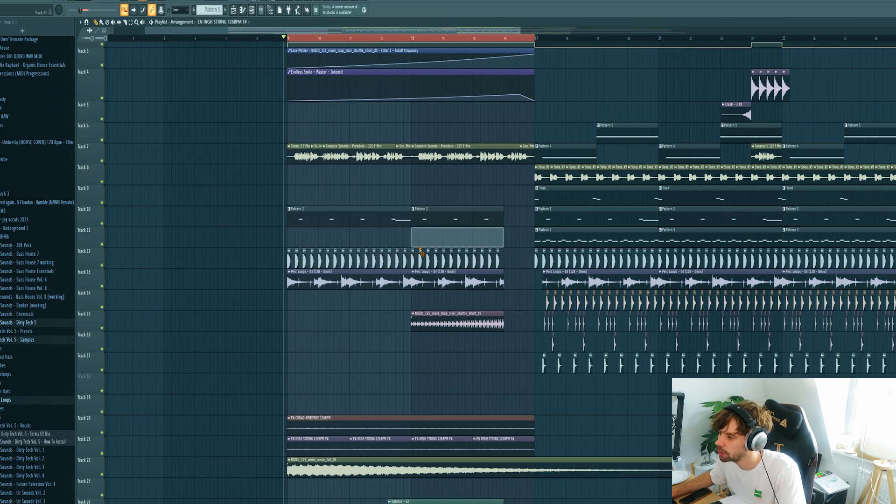
left_click_drag(497, 256, 304, 256)
left_click_drag(304, 255, 292, 256)
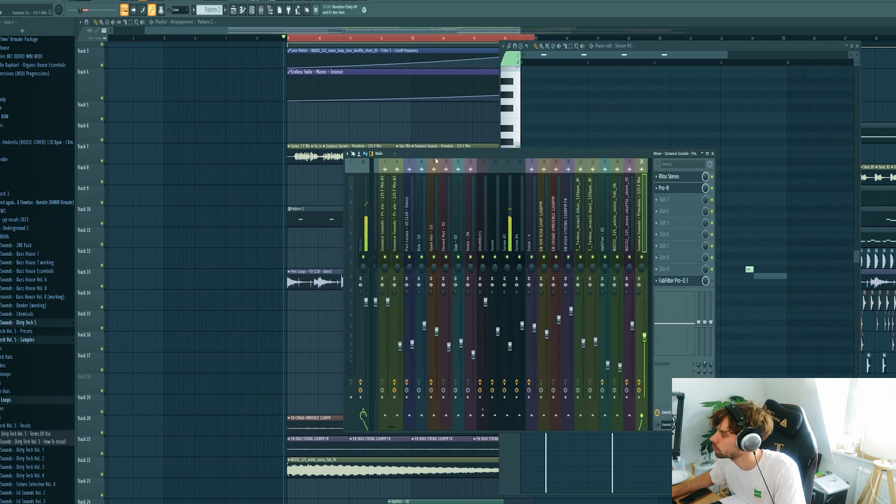
Step: Automate Kickstart's mix level on the Serum #2 mixer track so it stays low through the buildup and jumps up at bar 17
left_click(508, 241)
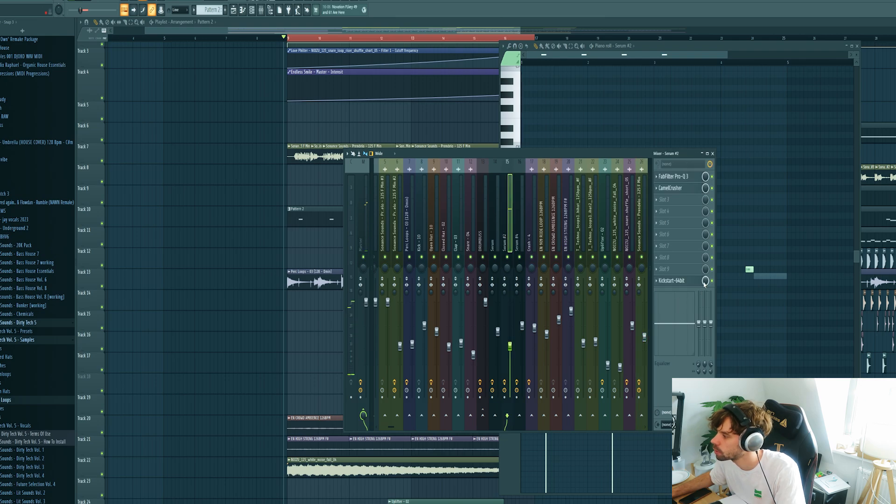
right_click(706, 282)
left_click(728, 338)
right_click(429, 136)
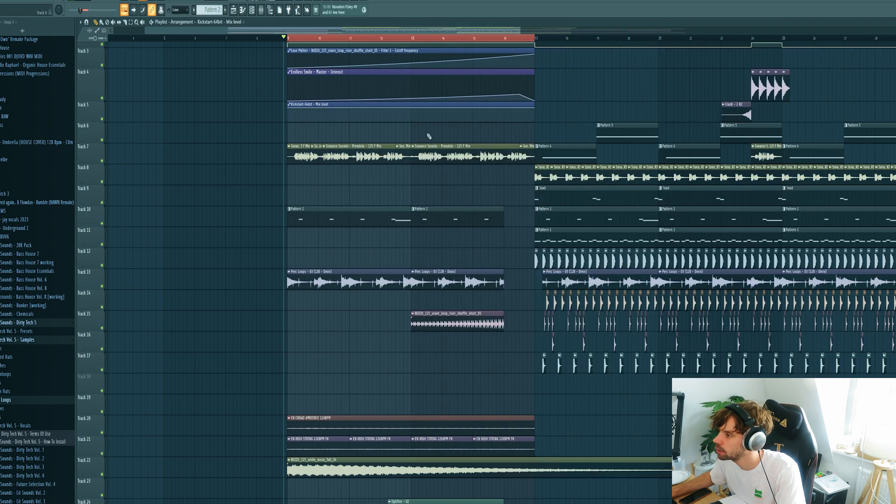
left_click_drag(537, 109, 539, 131)
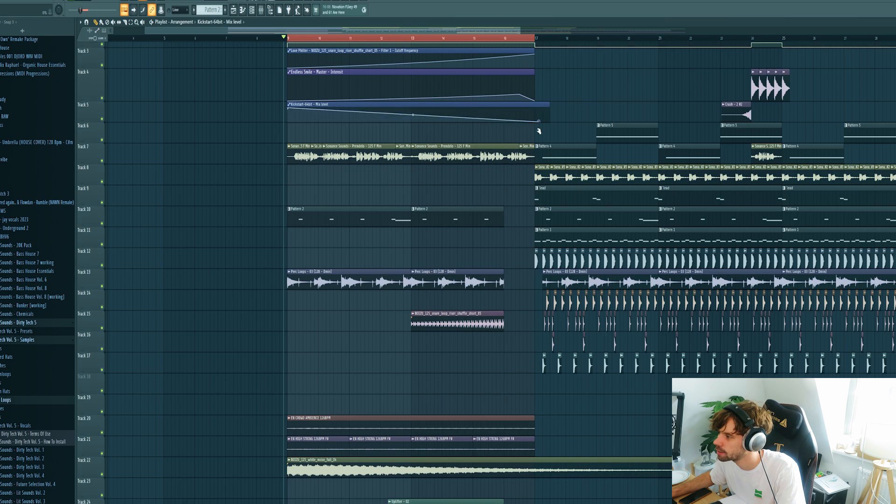
Step: Check the EN HIGH STRING clip's settings, audition the buildup and adjust the EN CROWD AMBIENCE clip's volume
double_click(306, 439)
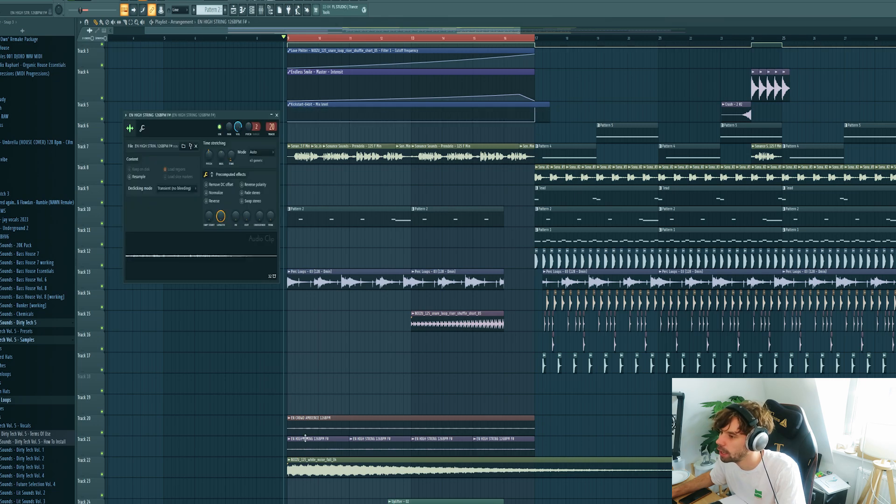
left_click(276, 116)
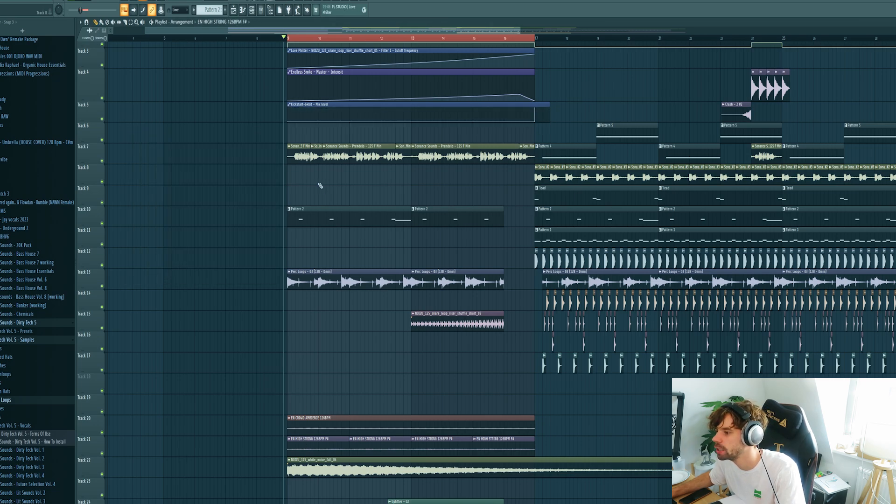
key("space")
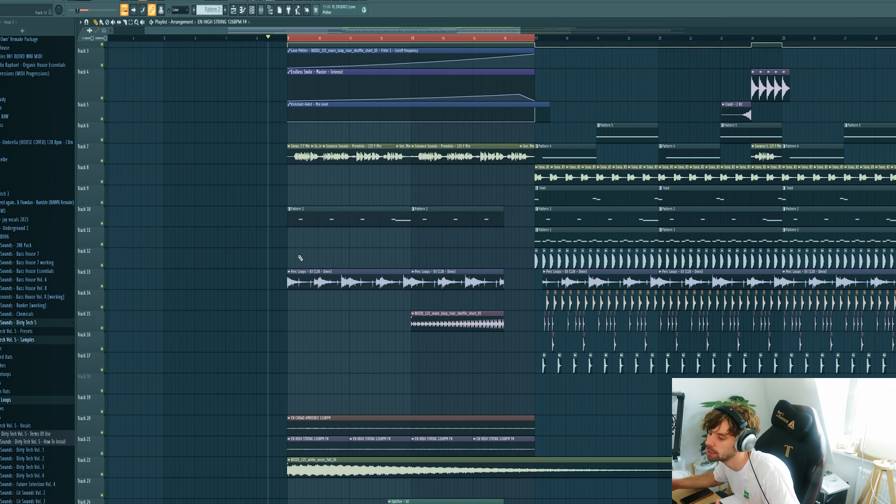
scroll(322, 238, "up", 2)
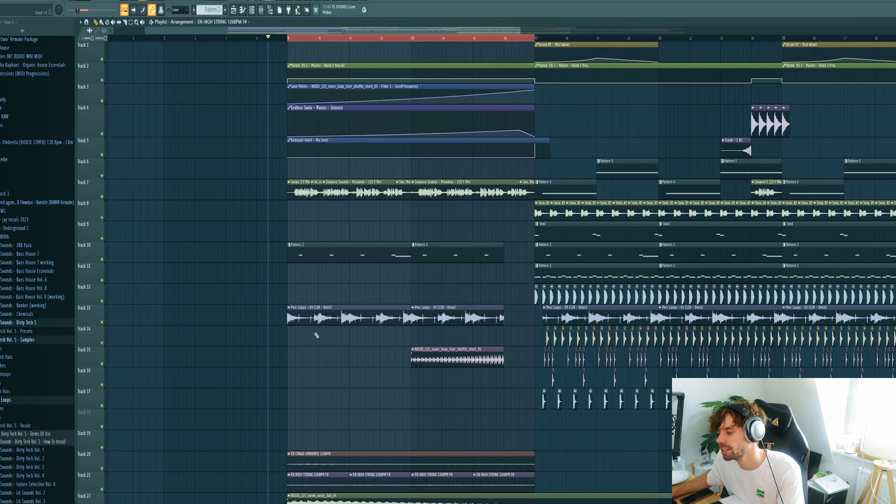
double_click(318, 458)
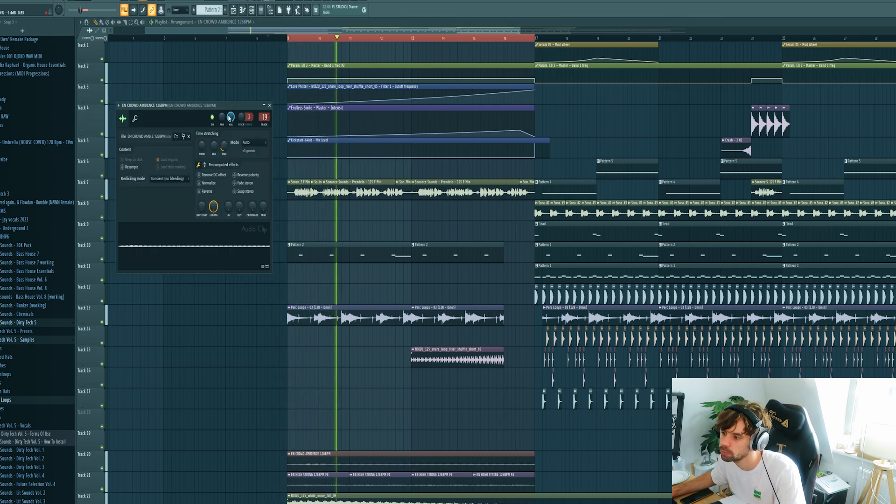
key("Escape")
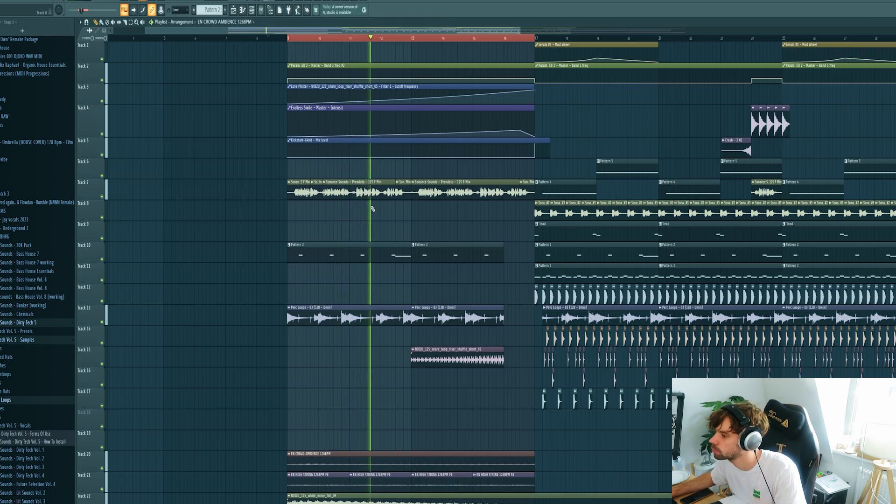
Step: Stop playback and raise the mixer level of the NOIZU snare loop riser track
scroll(352, 236, "down", 2)
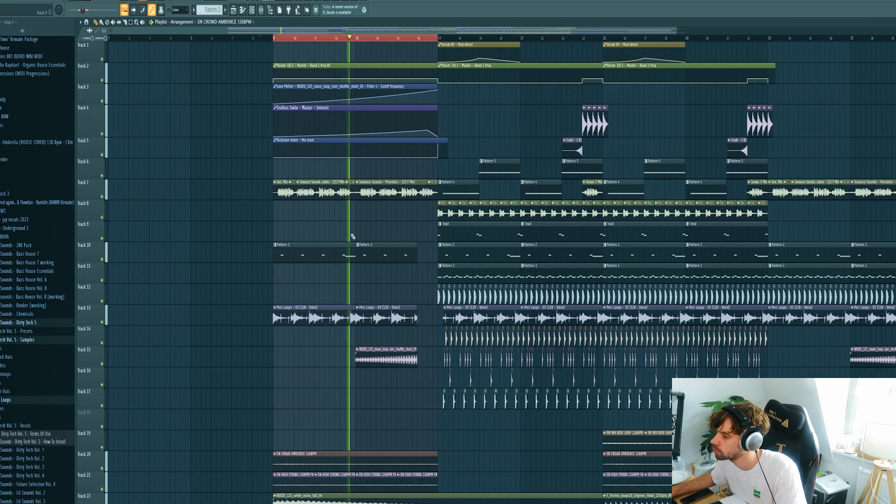
key("space")
key("F9")
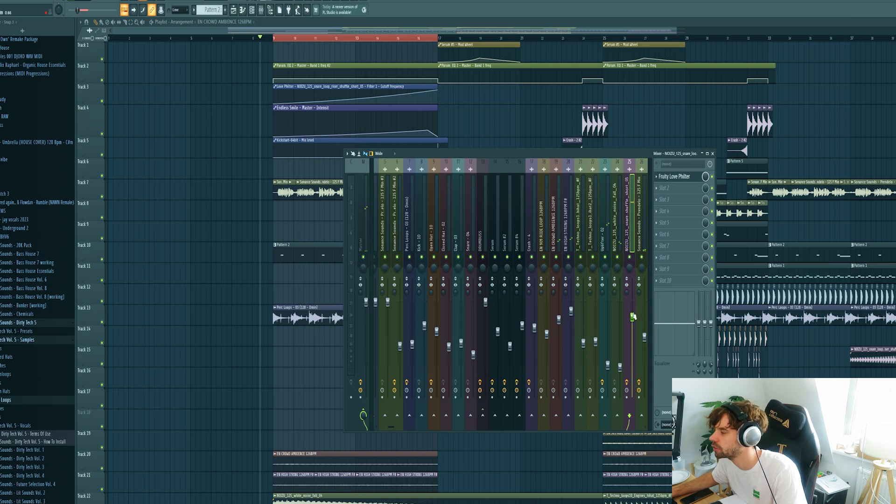
key("F9")
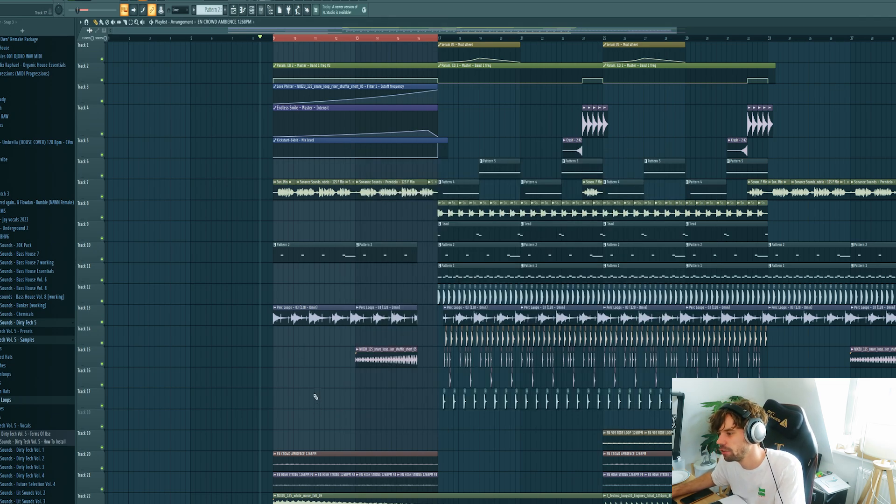
Step: Review the arrangement and examine the percussion clips on tracks 13–17 in the first half of the drop
scroll(309, 369, "down", 3)
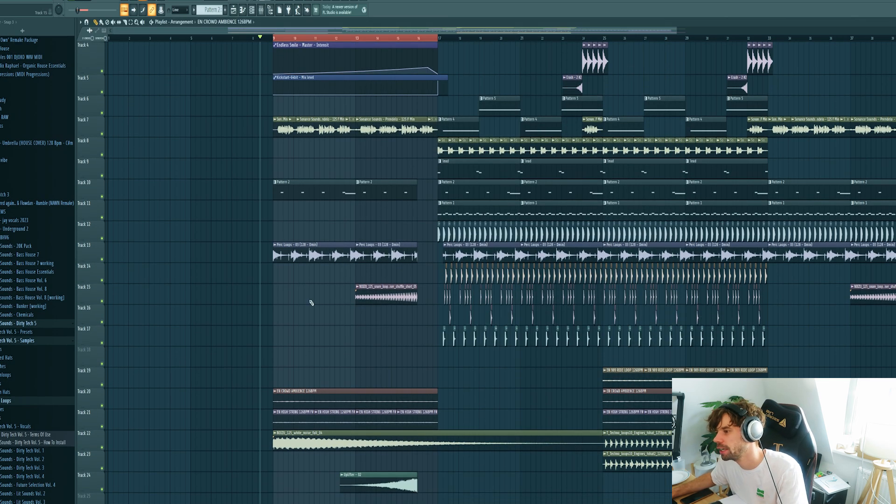
scroll(304, 266, "up", 3)
scroll(442, 230, "down", 1)
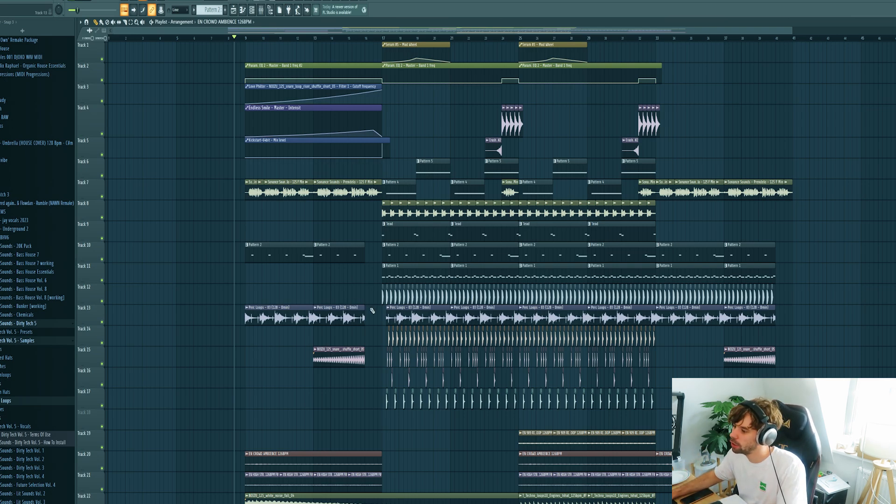
left_click_drag(379, 319, 517, 447)
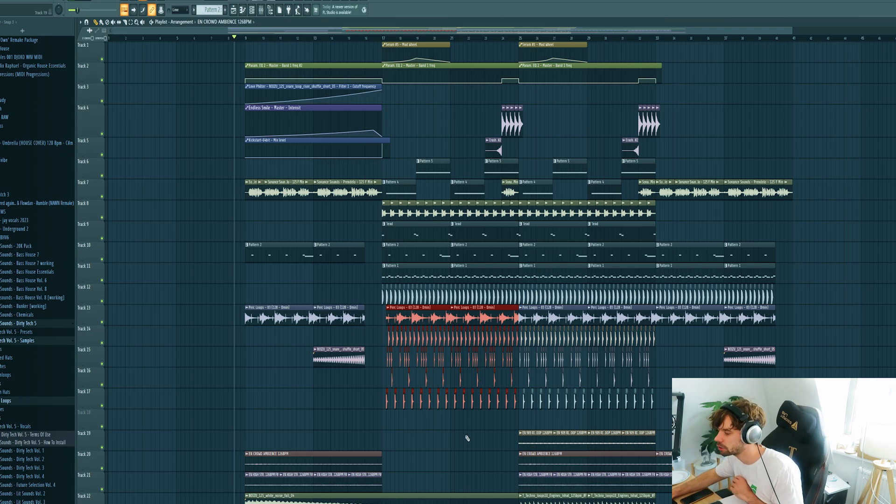
left_click(468, 438)
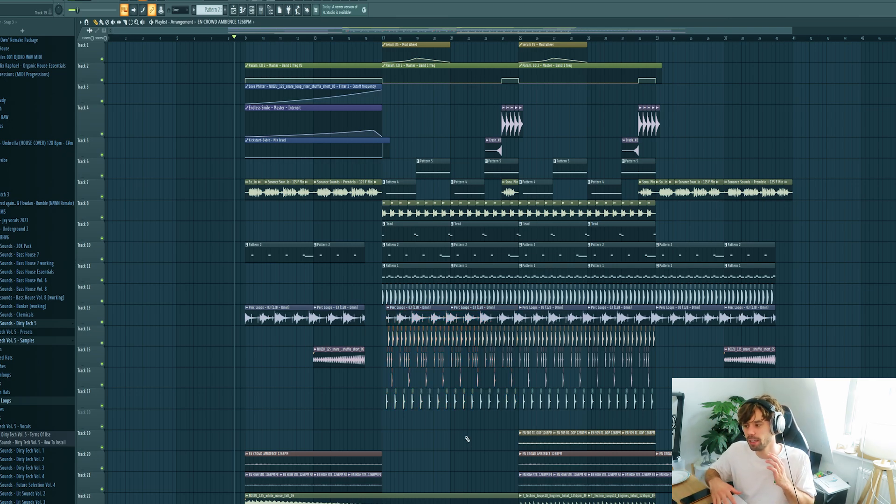